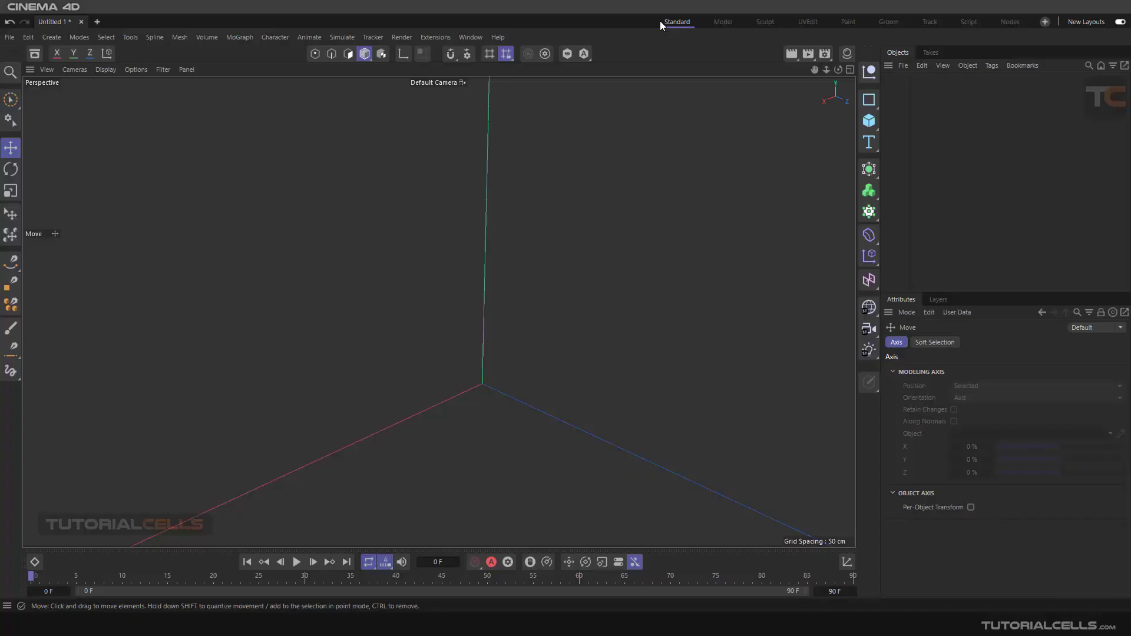
# Step: Create an editable polygon cube offset from the world origin along the Z axis
pyautogui.click(180, 37)
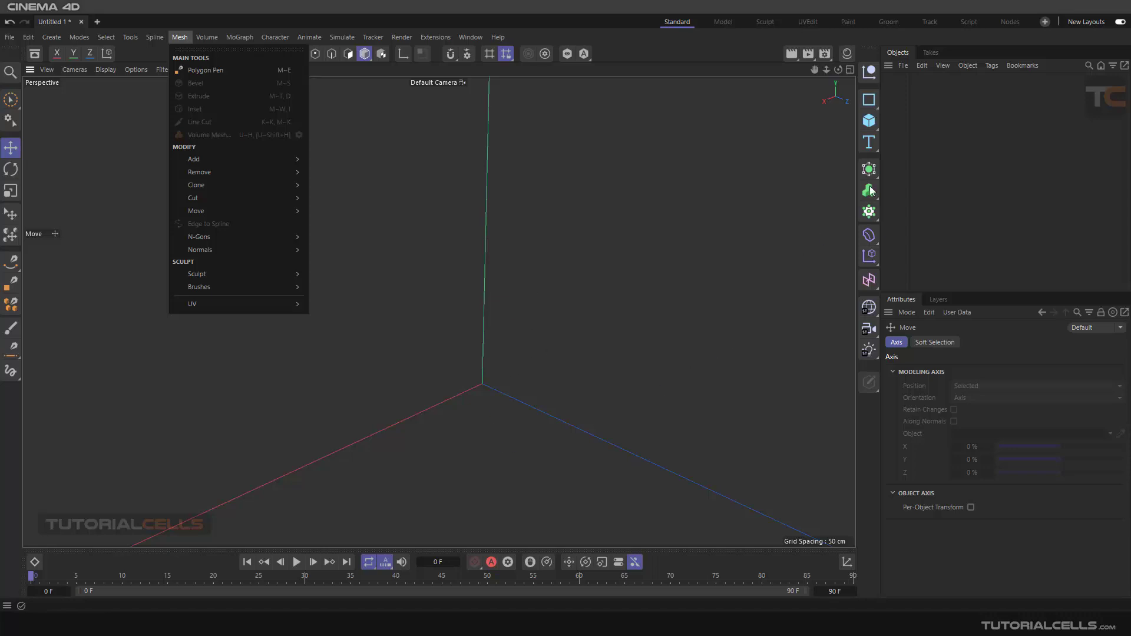
pyautogui.click(870, 121)
pyautogui.click(870, 121)
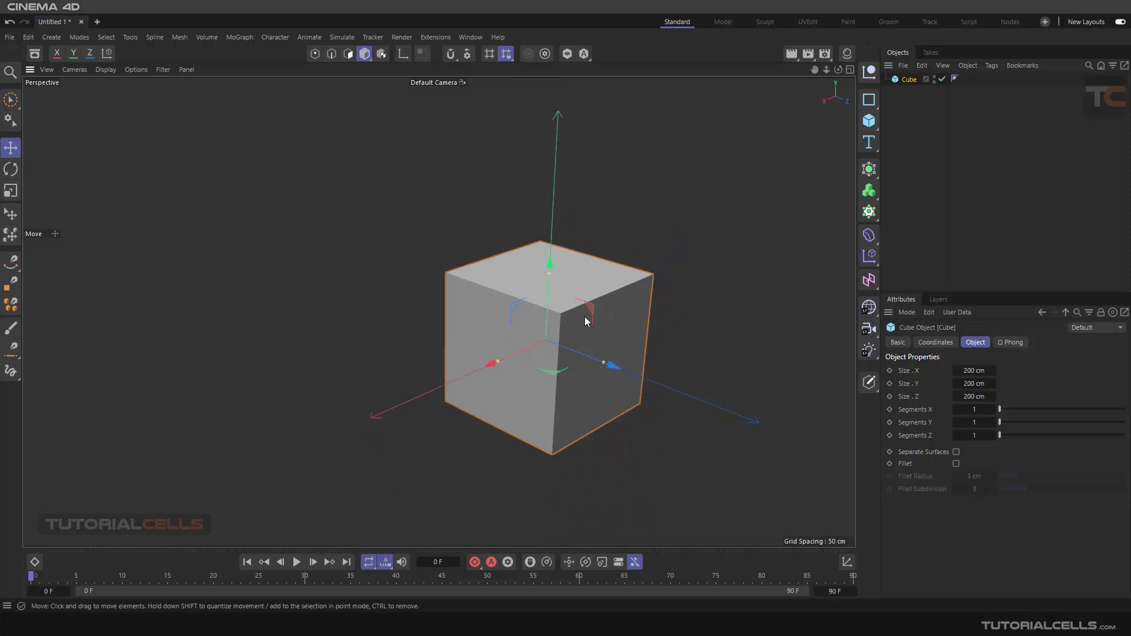
pyautogui.moveTo(573, 356); pyautogui.dragTo(661, 387)
pyautogui.hotkey('ctrl', 'z')
pyautogui.click(869, 382)
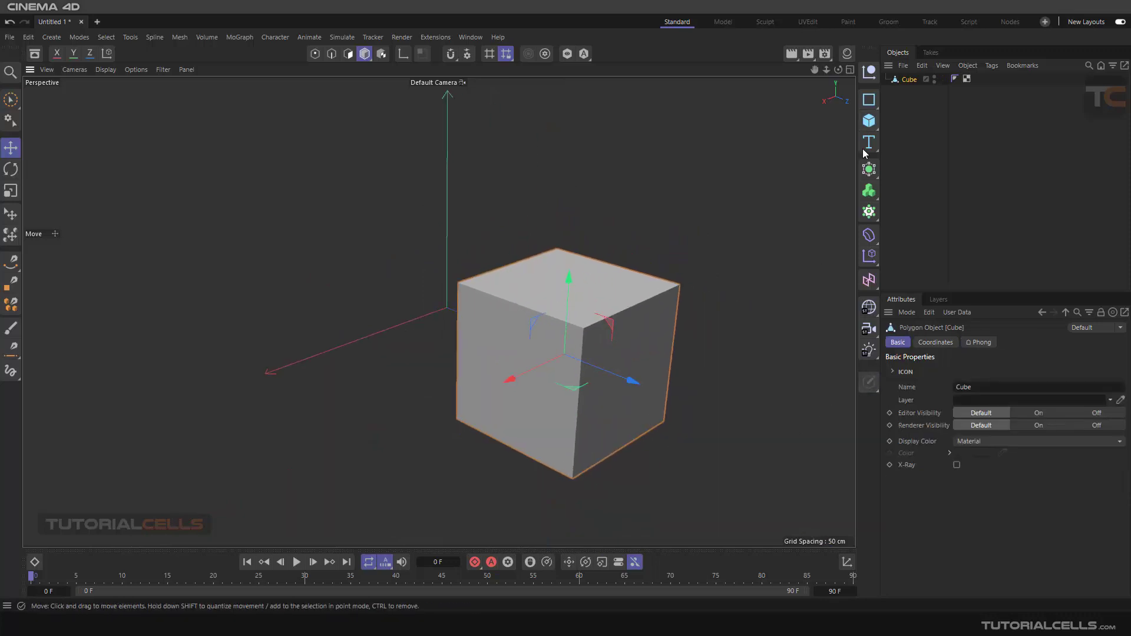
# Step: Create a new material and apply it to the cube
pyautogui.click(846, 54)
pyautogui.moveTo(702, 111); pyautogui.dragTo(907, 82)
pyautogui.click(847, 53)
pyautogui.scroll(5, 627, 327)
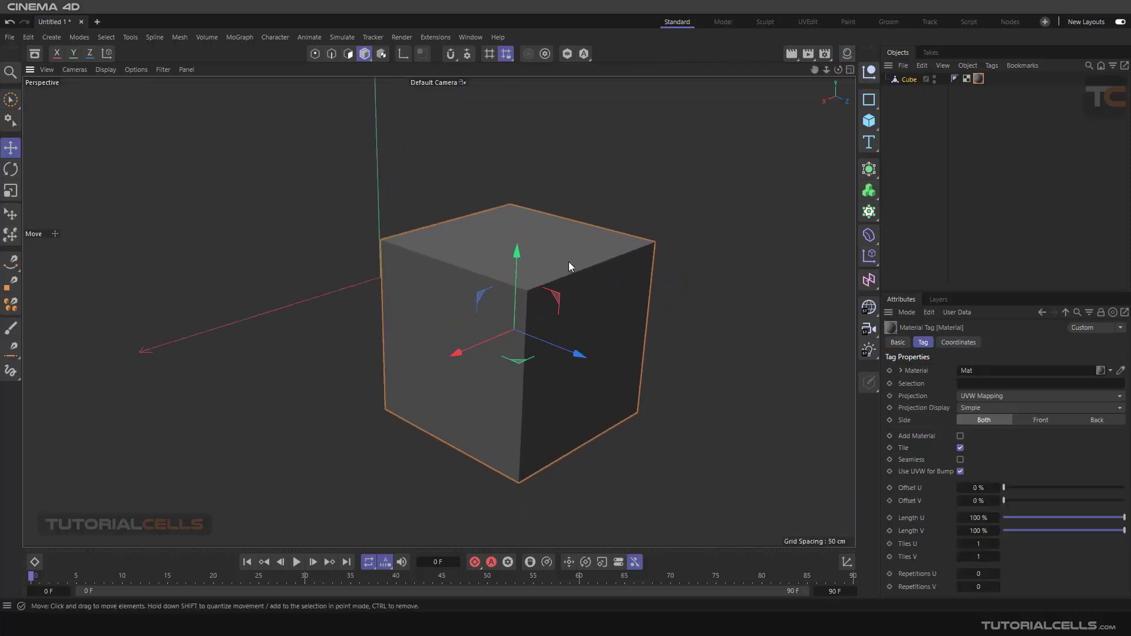
pyautogui.scroll(3, 566, 264)
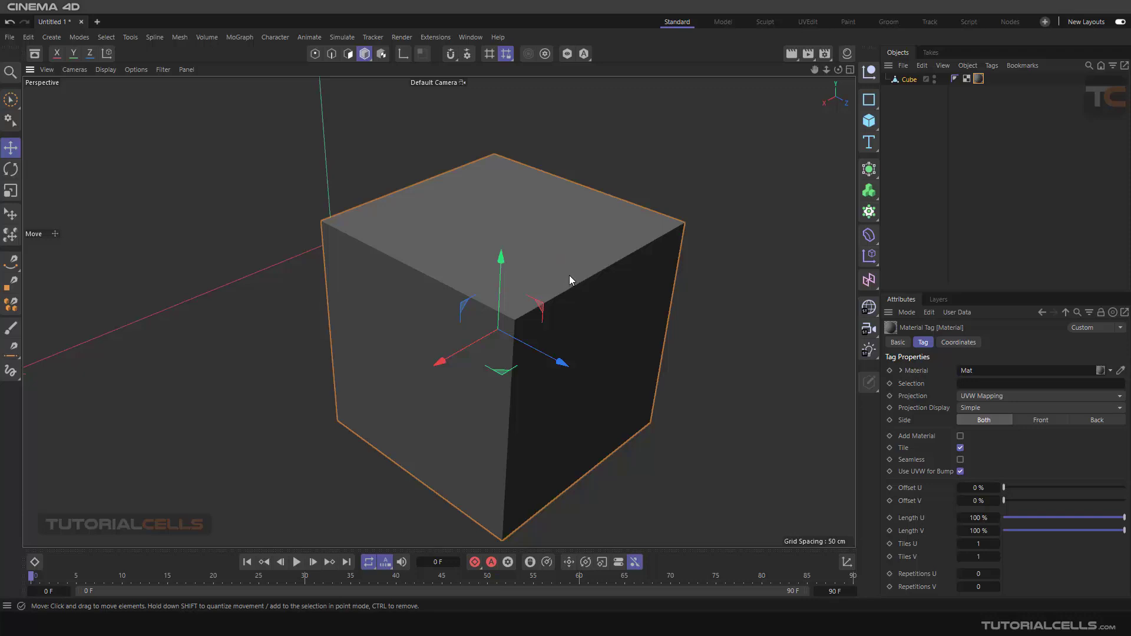
# Step: Switch the cube's component editing through Polygon and Edge modes to Point mode
pyautogui.click(348, 54)
pyautogui.click(332, 53)
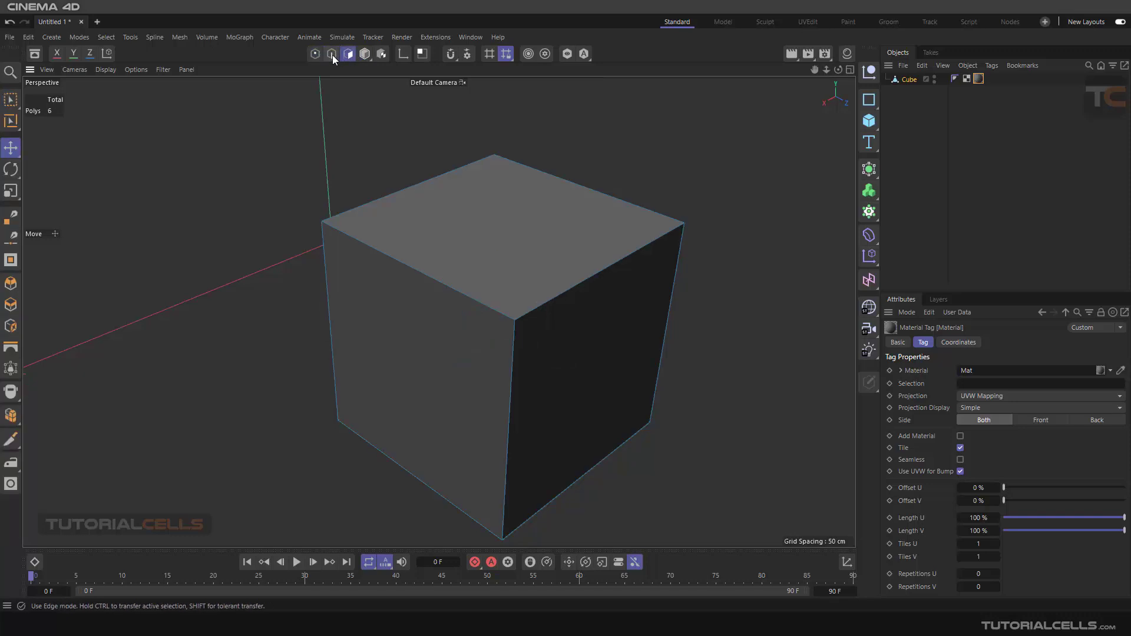
pyautogui.click(361, 54)
pyautogui.click(348, 54)
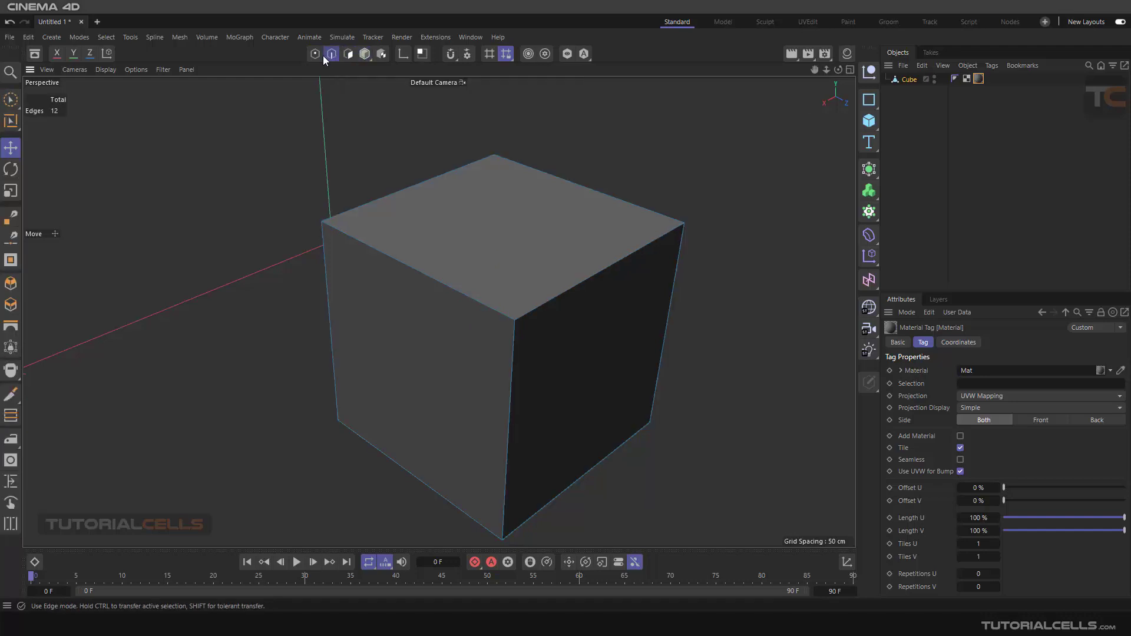
pyautogui.click(316, 55)
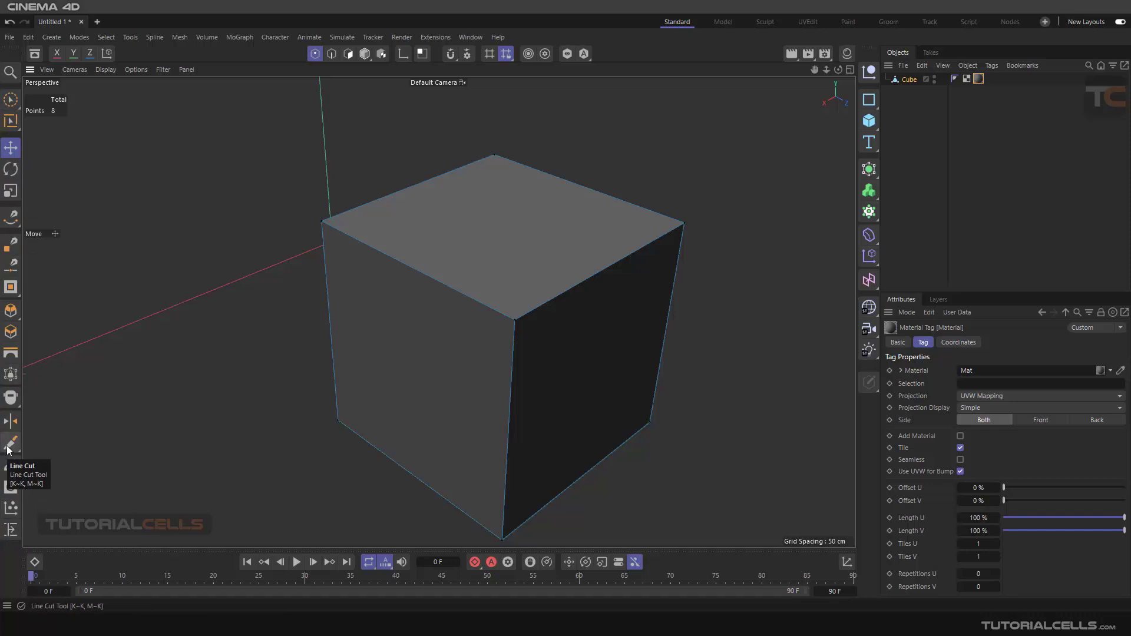
# Step: Activate the Line Cut mesh tool for the cube
pyautogui.click(179, 38)
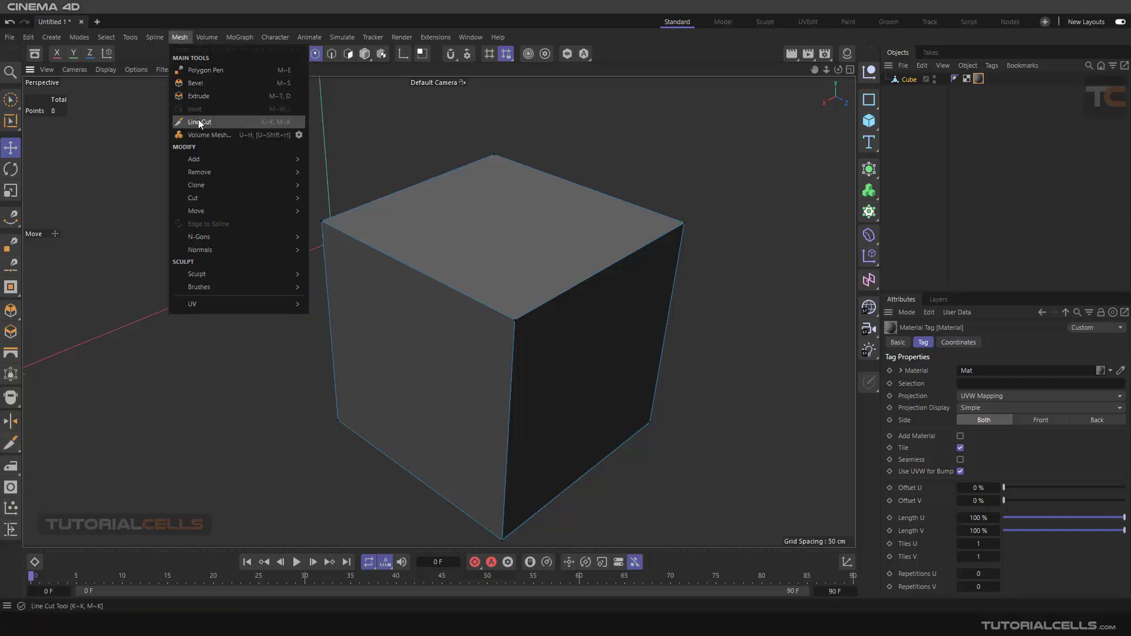
pyautogui.moveTo(239, 37)
pyautogui.moveTo(175, 37)
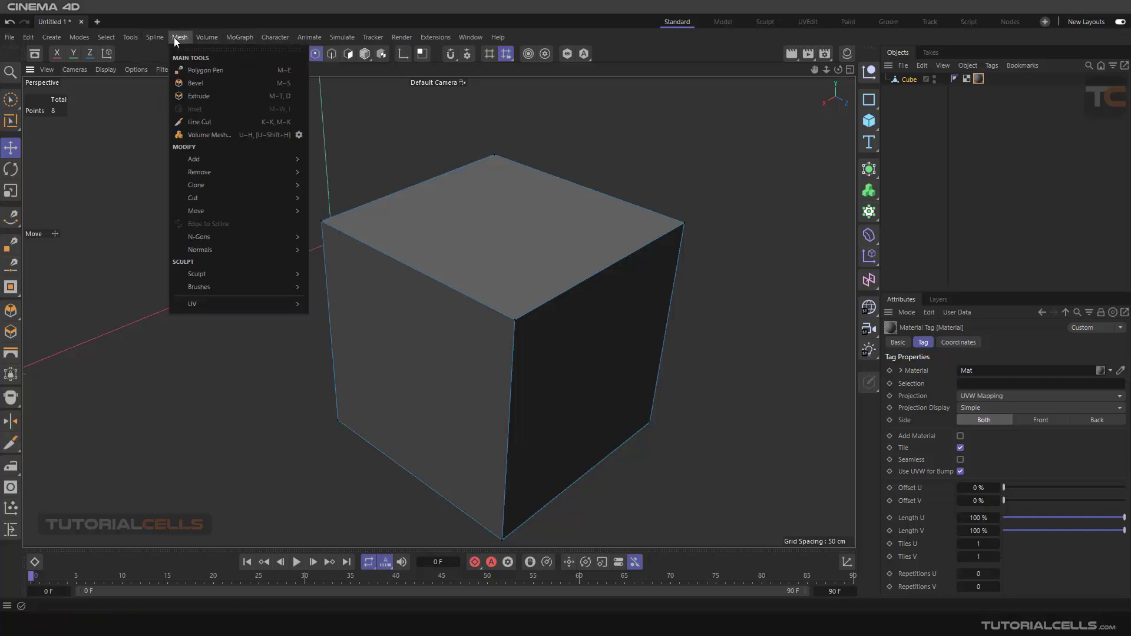
pyautogui.click(734, 158)
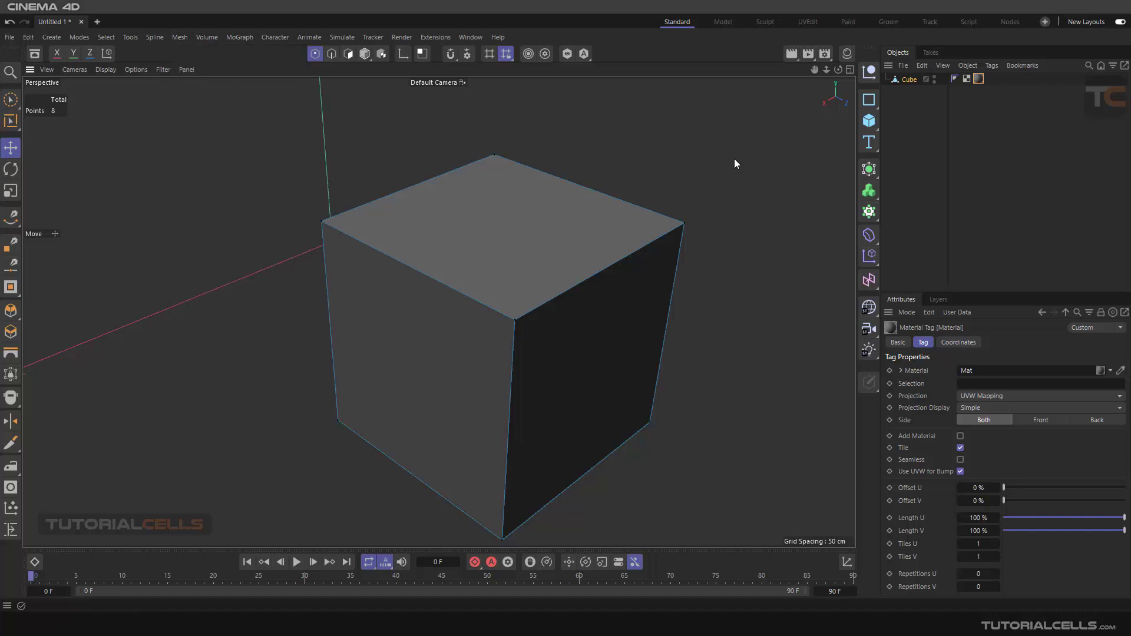
pyautogui.press('m')
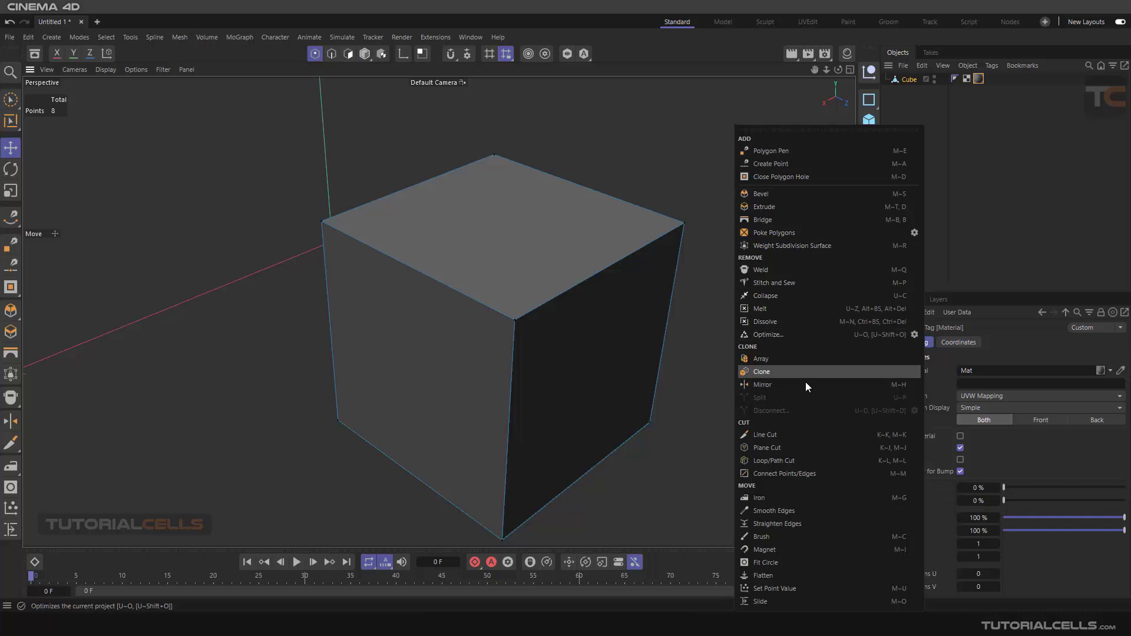
pyautogui.click(178, 38)
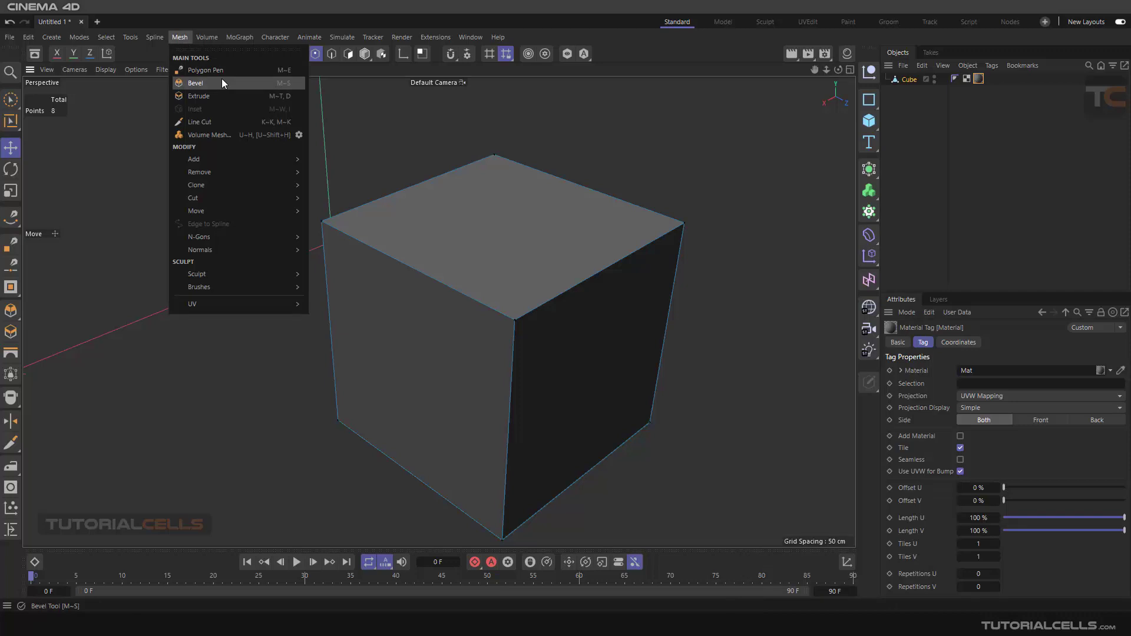
pyautogui.click(217, 122)
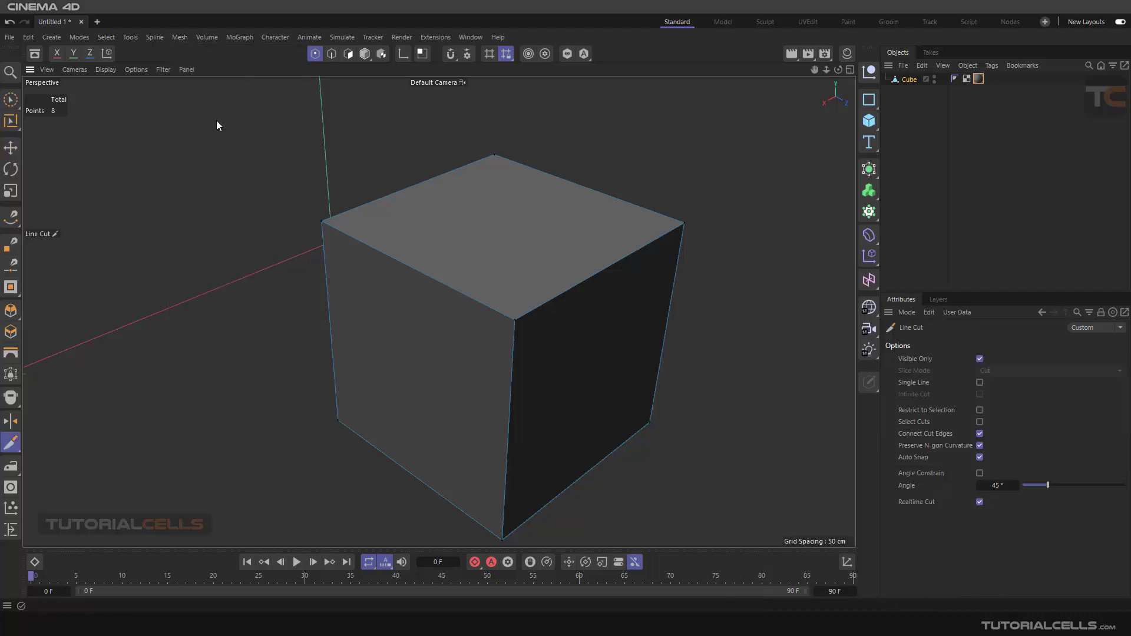
pyautogui.scroll(-2, 430, 223)
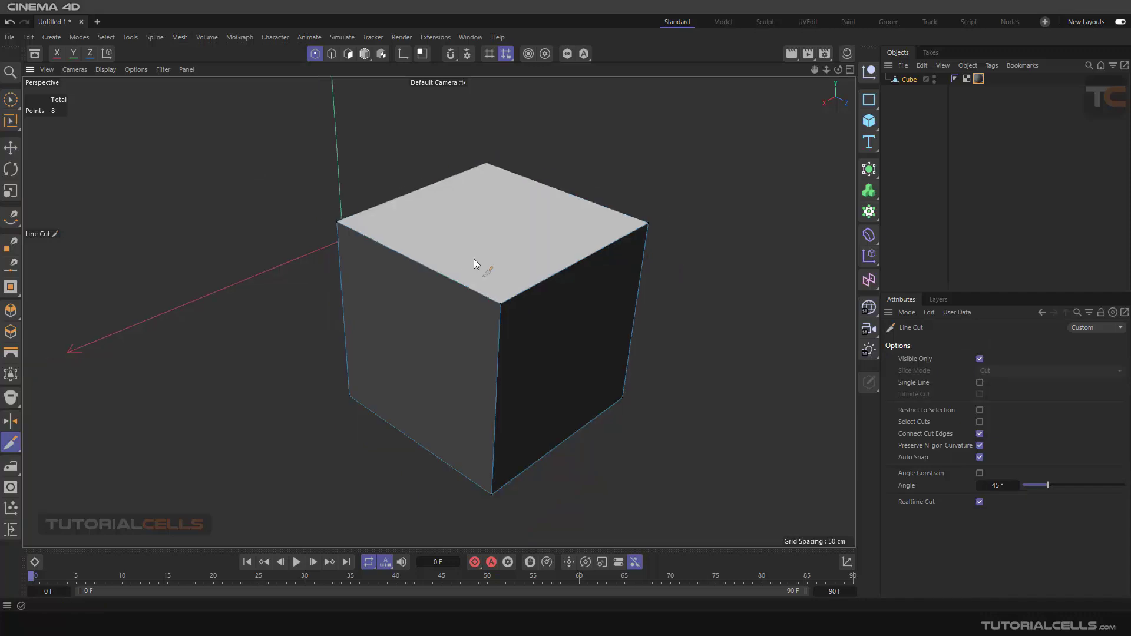
pyautogui.keyDown('alt'); pyautogui.moveTo(474, 260); pyautogui.dragTo(483, 239, button='middle'); pyautogui.keyUp('alt')
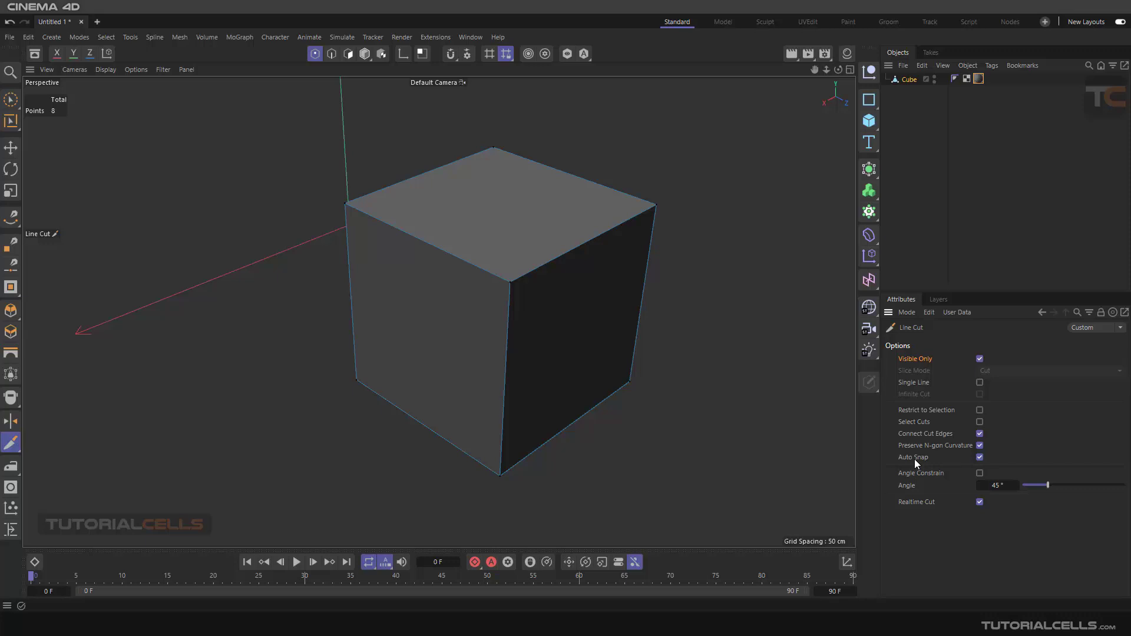
# Step: Enable Single Line for the Line Cut and slice straight across the cube's two front-facing side faces, from outside one edge to the other
pyautogui.click(316, 306)
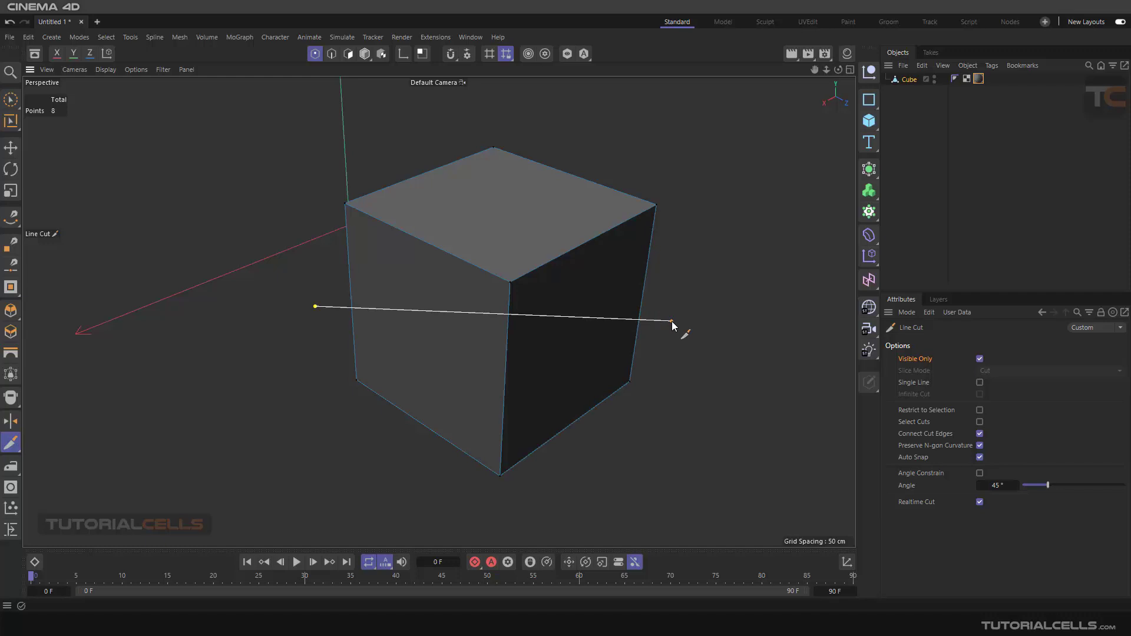
pyautogui.click(979, 383)
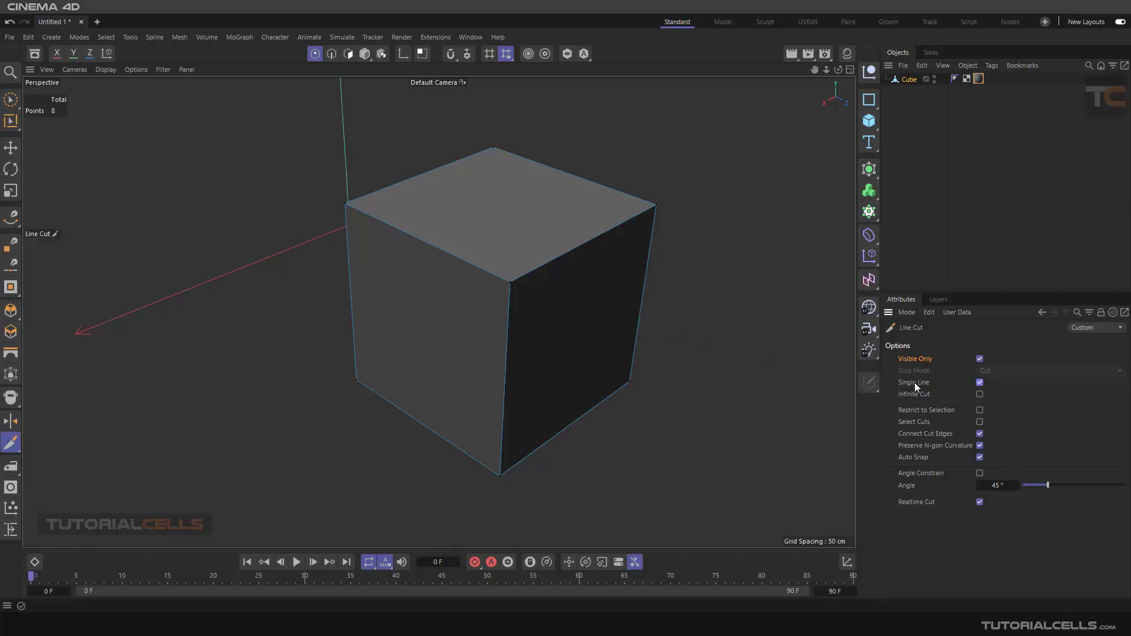
pyautogui.click(270, 297)
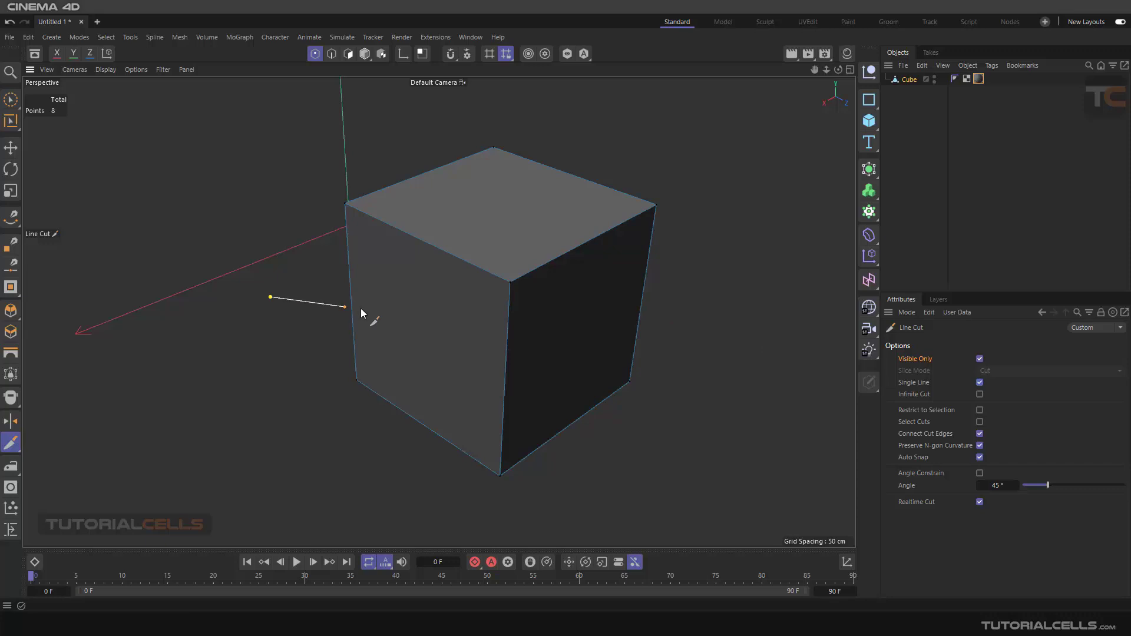
pyautogui.click(681, 323)
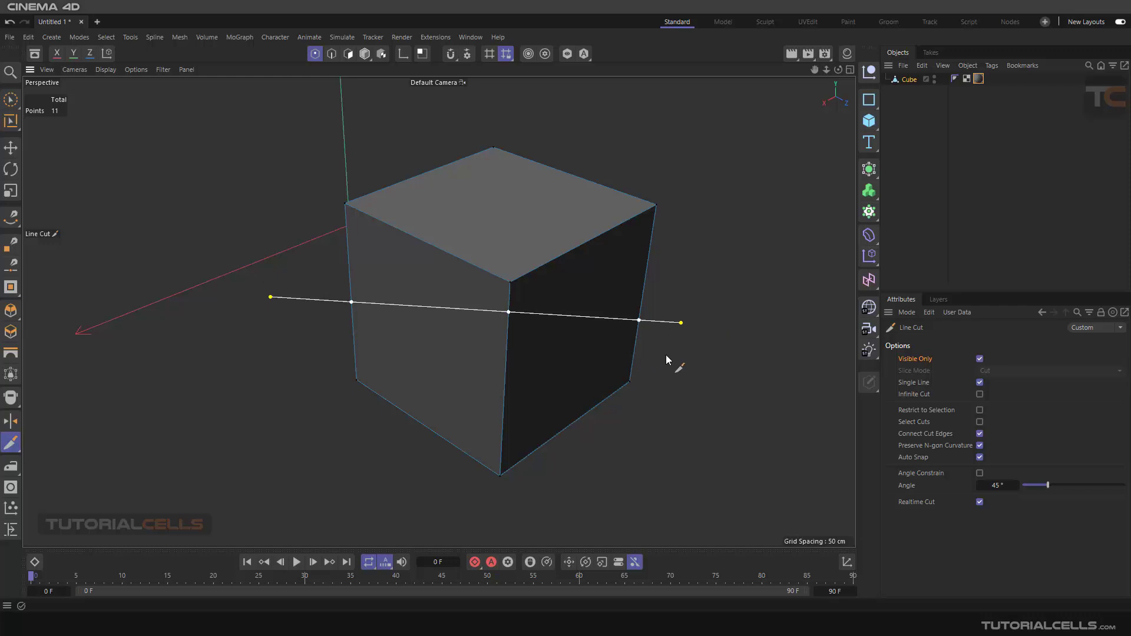
# Step: Turn on the N-gon Lines viewport filter and inspect the cube's uncut back faces
pyautogui.keyDown('alt'); pyautogui.moveTo(687, 375); pyautogui.dragTo(297, 334); pyautogui.keyUp('alt')
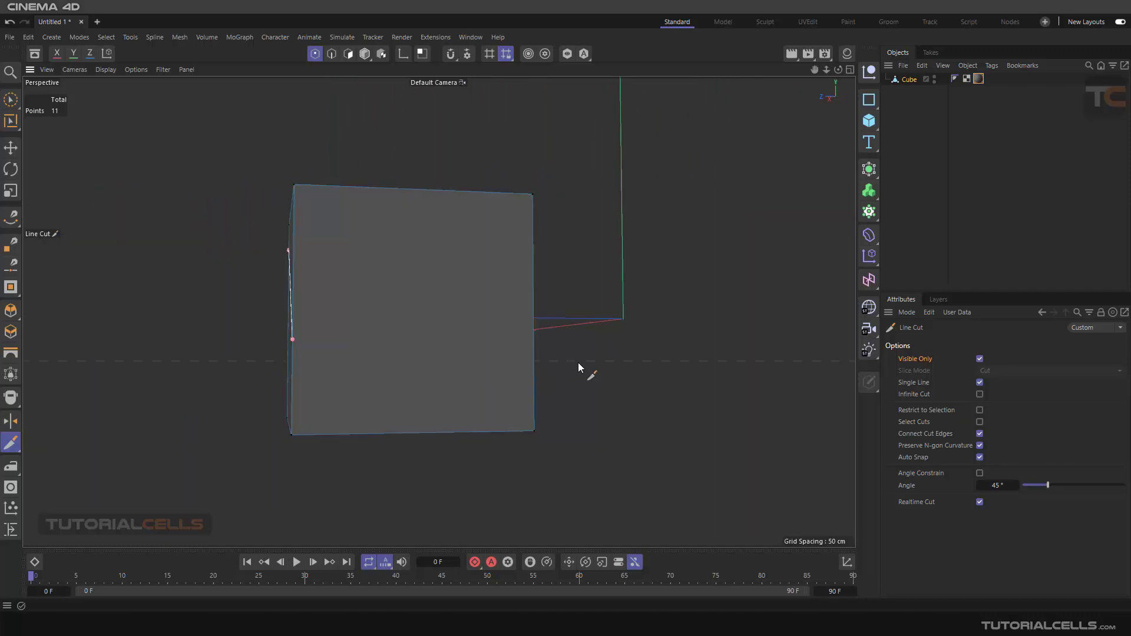
pyautogui.keyDown('alt'); pyautogui.moveTo(574, 371); pyautogui.dragTo(498, 375); pyautogui.keyUp('alt')
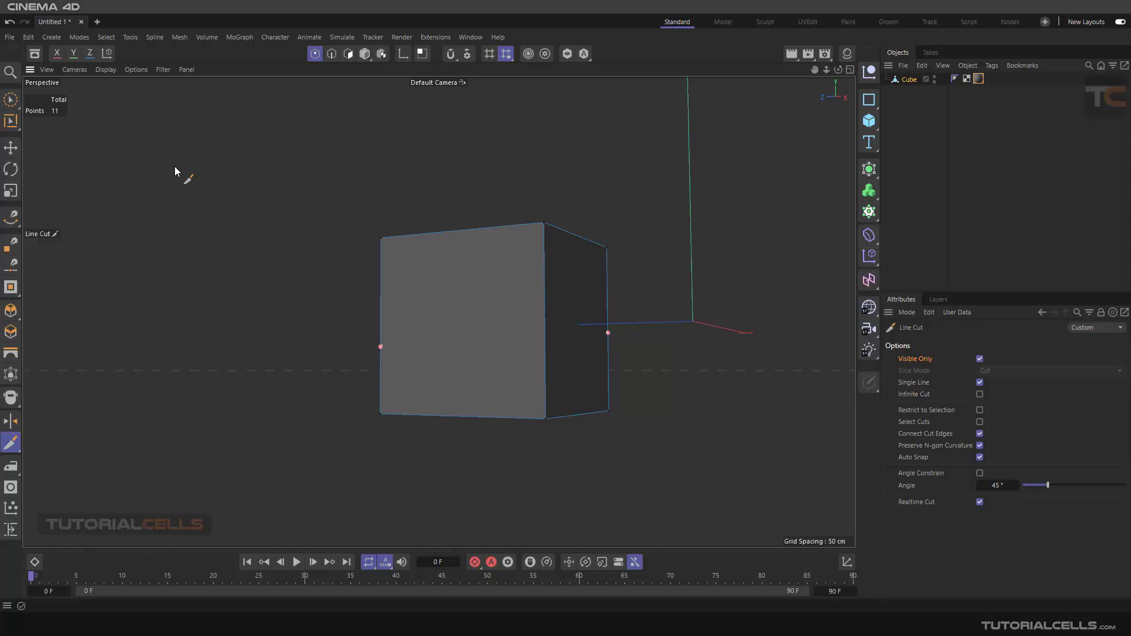
pyautogui.click(163, 70)
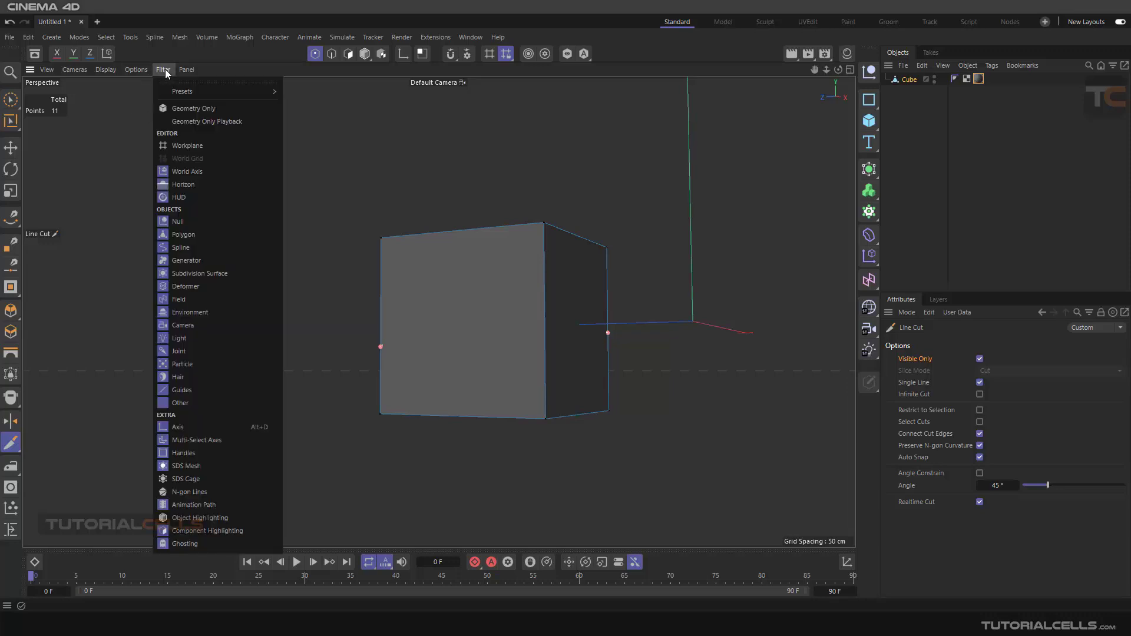
pyautogui.click(197, 497)
pyautogui.scroll(3, 591, 439)
pyautogui.moveTo(352, 341)
pyautogui.keyDown('alt'); pyautogui.mouseDown()
pyautogui.moveTo(420, 398)
pyautogui.moveTo(447, 401)
pyautogui.moveTo(396, 383)
pyautogui.moveTo(320, 326)
pyautogui.mouseUp(); pyautogui.keyUp('alt')
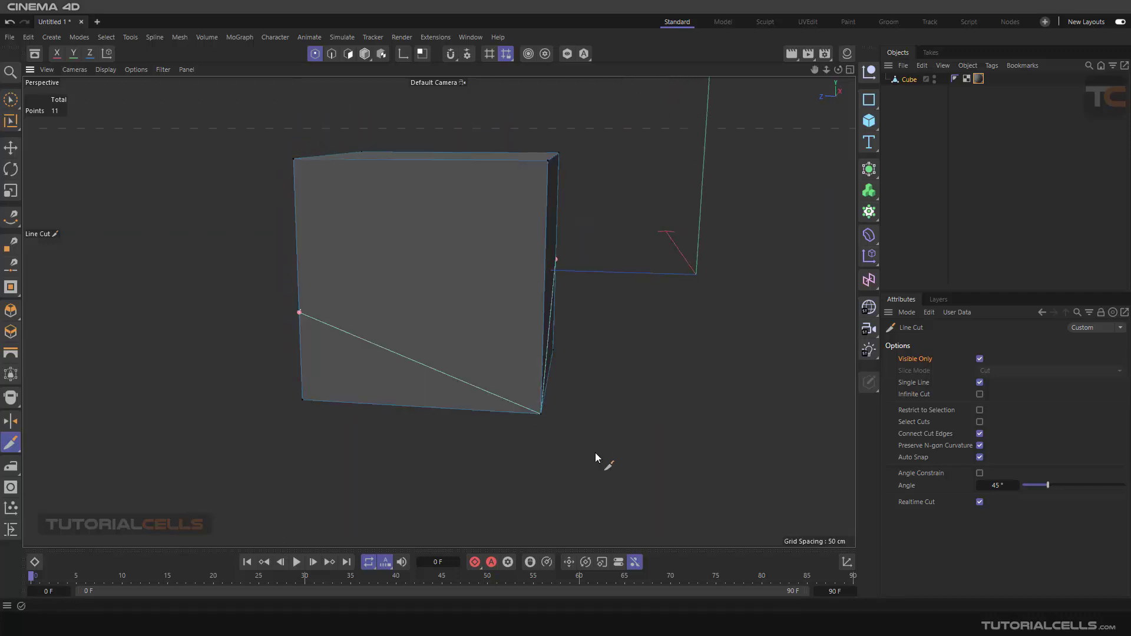
pyautogui.scroll(-2, 595, 453)
pyautogui.keyDown('alt'); pyautogui.moveTo(595, 453); pyautogui.dragTo(511, 399); pyautogui.keyUp('alt')
# Step: Remove the N-gons from the cube's mesh and undo the removal
pyautogui.click(180, 39)
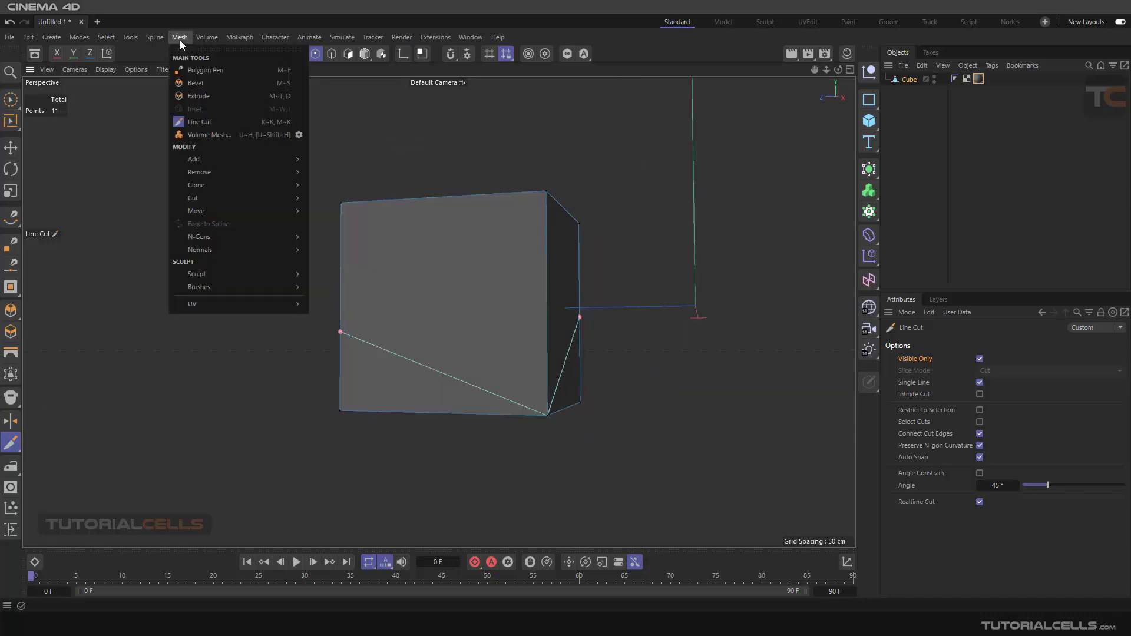
pyautogui.moveTo(215, 237)
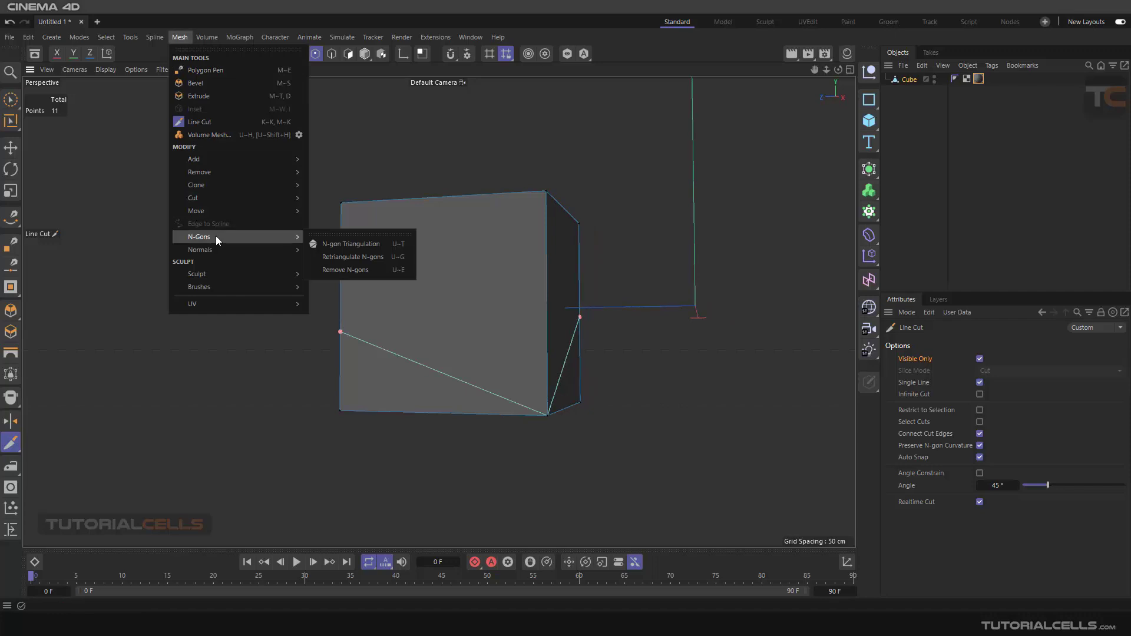
pyautogui.click(370, 269)
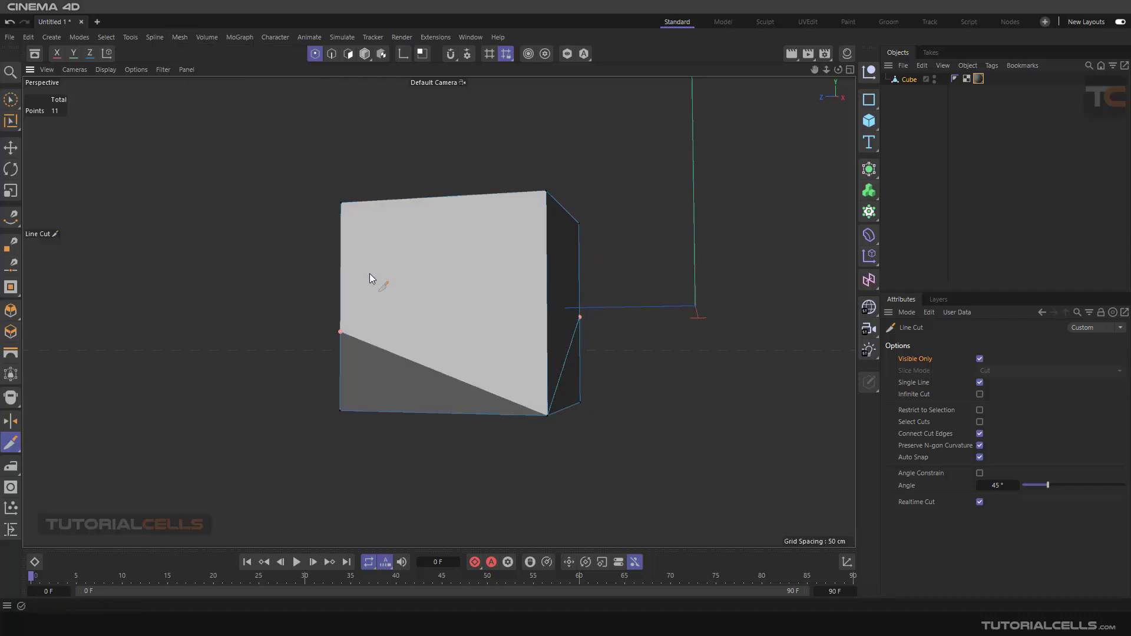
pyautogui.keyDown('alt'); pyautogui.moveTo(288, 353); pyautogui.dragTo(257, 362); pyautogui.keyUp('alt')
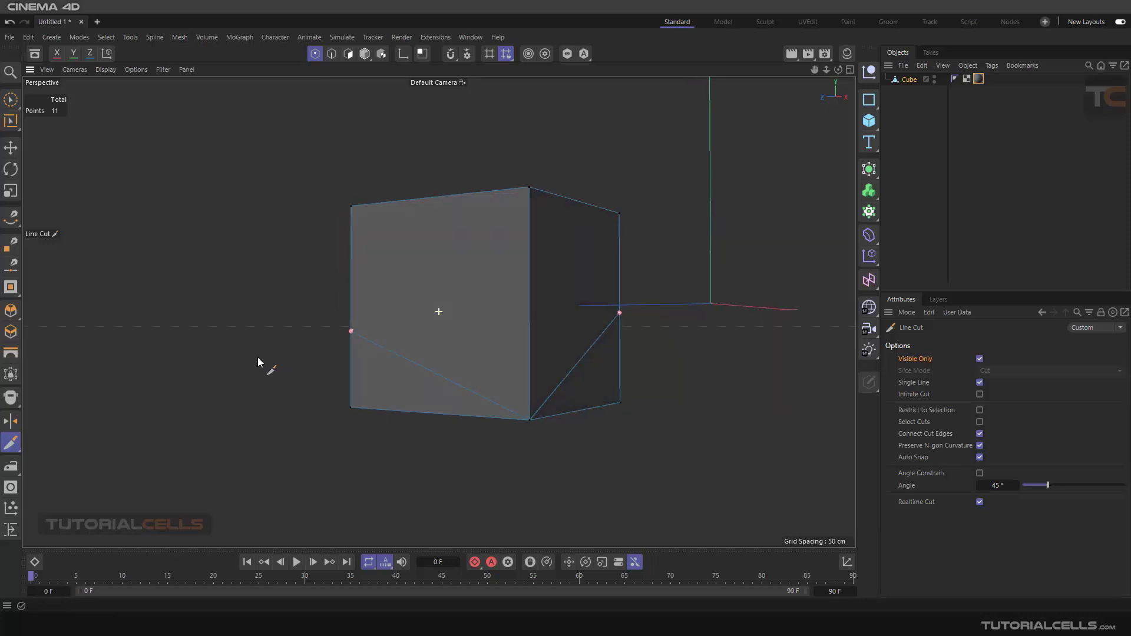
pyautogui.keyDown('alt'); pyautogui.moveTo(258, 361); pyautogui.dragTo(288, 370); pyautogui.keyUp('alt')
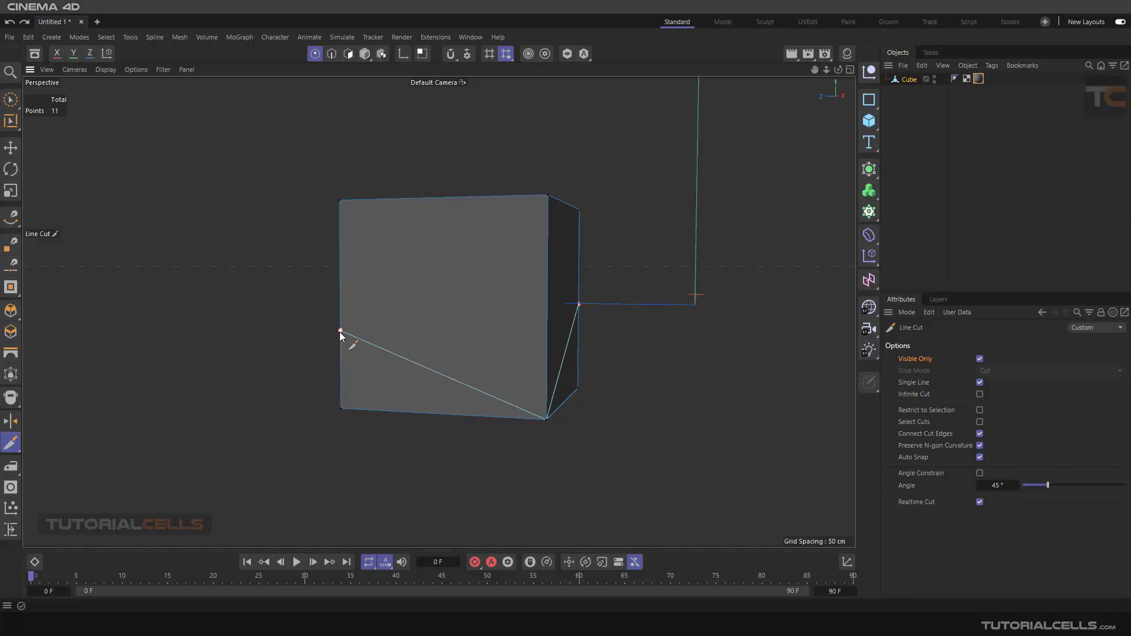
# Step: Examine the N-gon lines on the cube's back faces and compare them with the cut edges on the front faces
pyautogui.scroll(2, 340, 336)
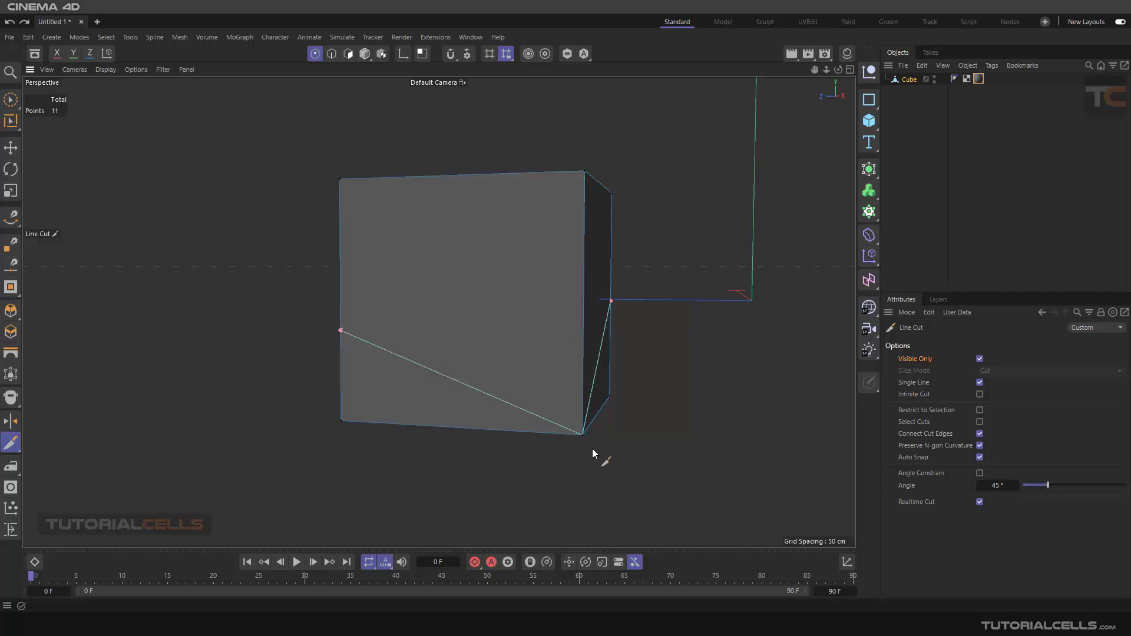
pyautogui.scroll(-2, 404, 383)
pyautogui.keyDown('alt'); pyautogui.moveTo(404, 380); pyautogui.dragTo(224, 334); pyautogui.keyUp('alt')
pyautogui.keyDown('alt'); pyautogui.moveTo(224, 334); pyautogui.dragTo(417, 338, button='middle'); pyautogui.keyUp('alt')
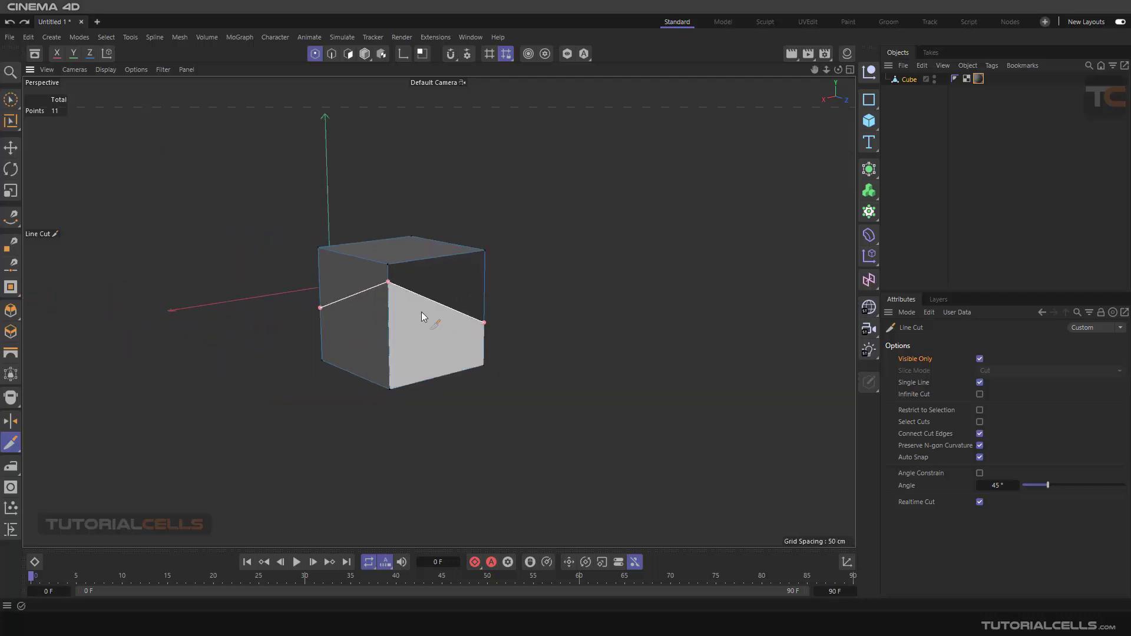
pyautogui.scroll(3, 403, 287)
pyautogui.keyDown('alt'); pyautogui.moveTo(403, 288); pyautogui.dragTo(364, 283); pyautogui.keyUp('alt')
pyautogui.click(164, 69)
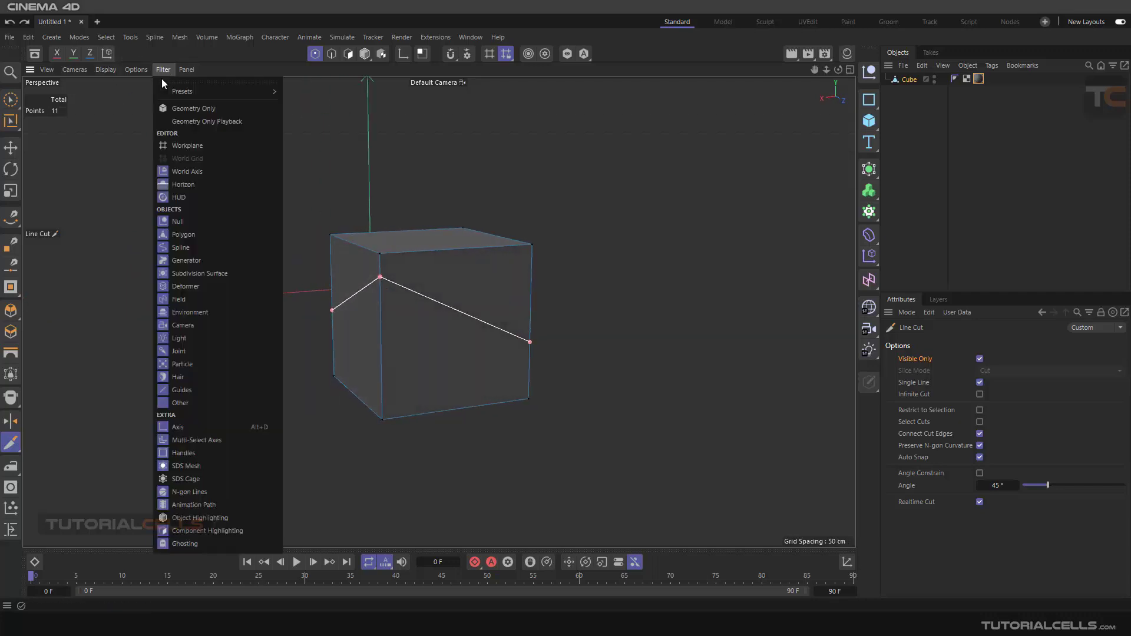
pyautogui.click(454, 351)
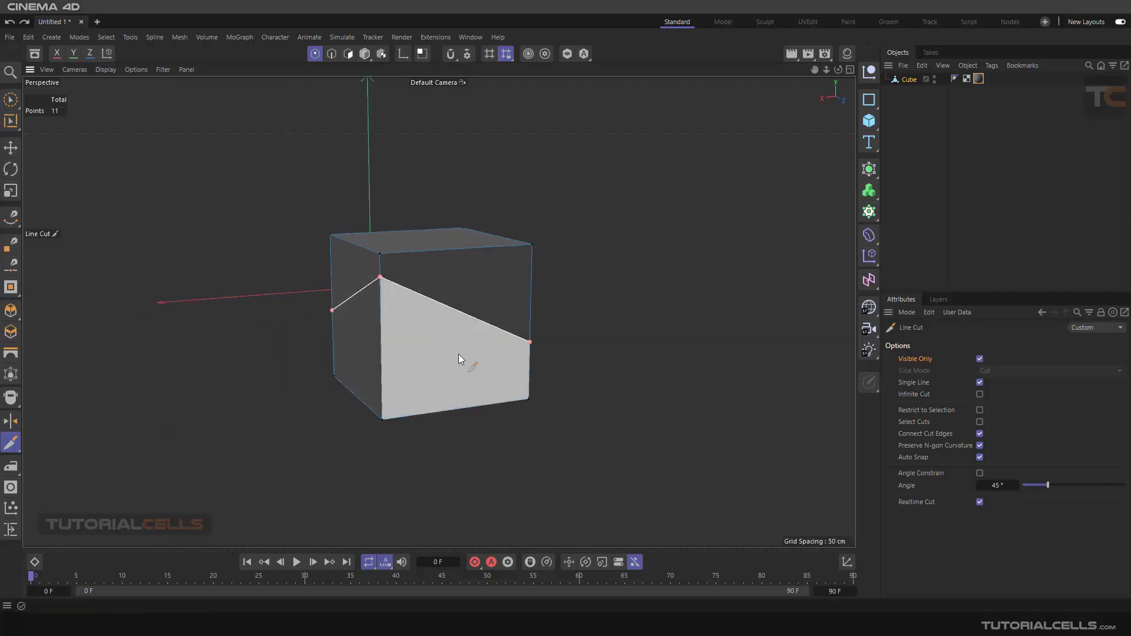
pyautogui.keyDown('alt'); pyautogui.moveTo(561, 360); pyautogui.dragTo(662, 365, button='middle'); pyautogui.keyUp('alt')
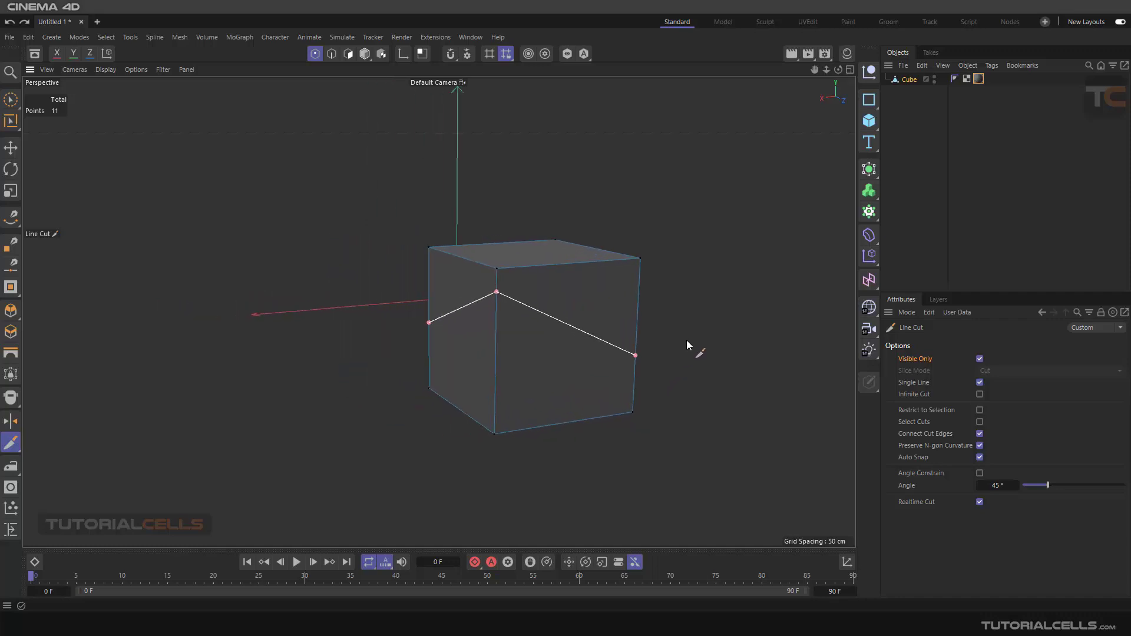
pyautogui.keyDown('alt'); pyautogui.moveTo(715, 277); pyautogui.dragTo(558, 258); pyautogui.keyUp('alt')
pyautogui.keyDown('alt'); pyautogui.moveTo(558, 254); pyautogui.dragTo(539, 239, button='middle'); pyautogui.keyUp('alt')
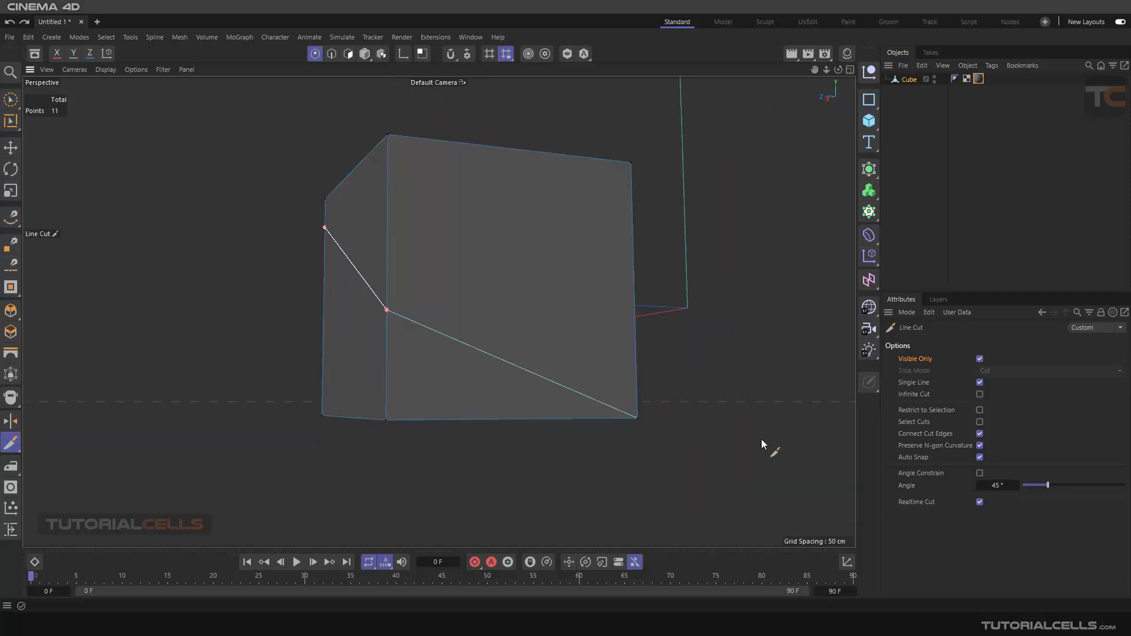
# Step: Undo the line cut across the cube
pyautogui.click(638, 418)
pyautogui.keyDown('alt'); pyautogui.moveTo(677, 412); pyautogui.dragTo(654, 341); pyautogui.keyUp('alt')
pyautogui.hotkey('ctrl', 'z')
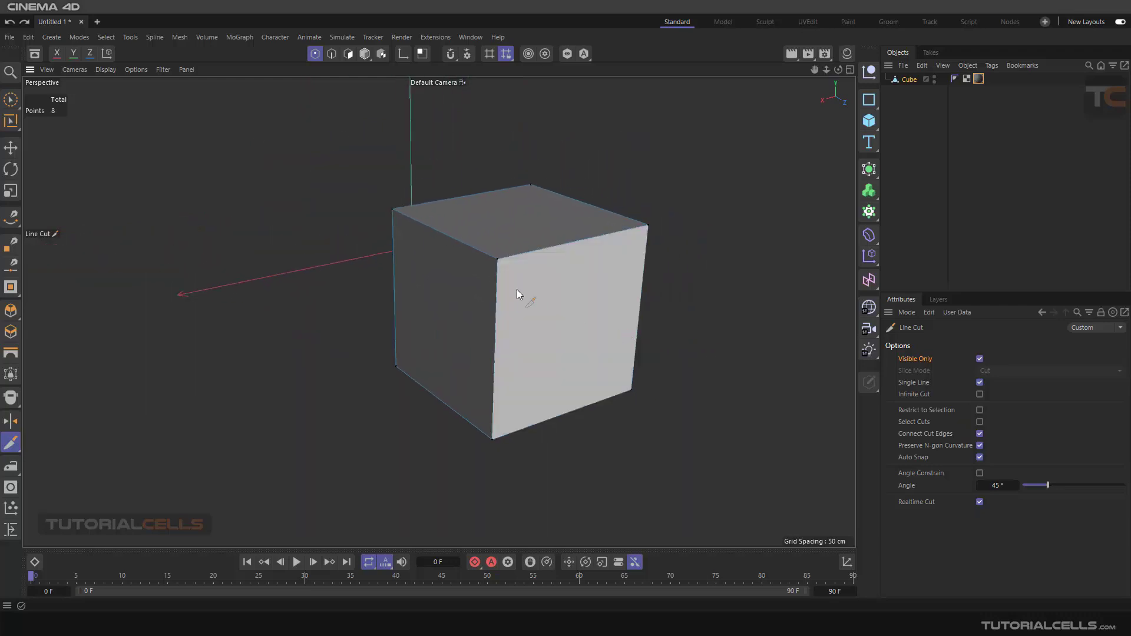
# Step: Cut both diagonals of the cube's dark side face from corner to corner, and undo the cuts
pyautogui.click(498, 260)
pyautogui.click(629, 394)
pyautogui.click(649, 228)
pyautogui.click(495, 441)
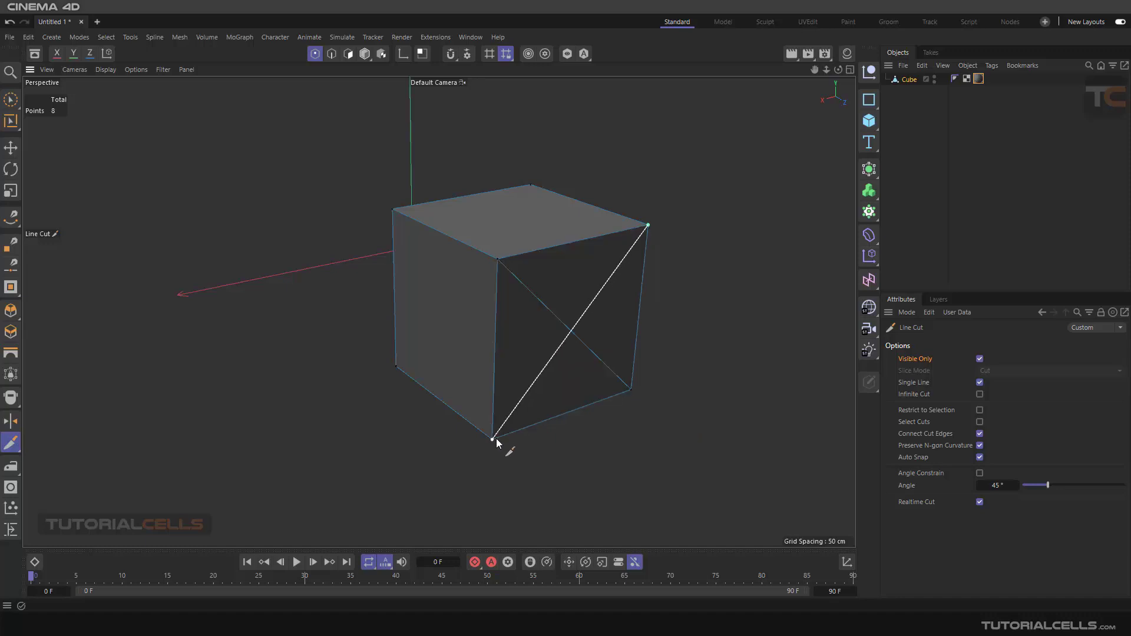
pyautogui.keyDown('alt'); pyautogui.moveTo(656, 459); pyautogui.dragTo(699, 402); pyautogui.keyUp('alt')
pyautogui.hotkey('ctrl', 'z')
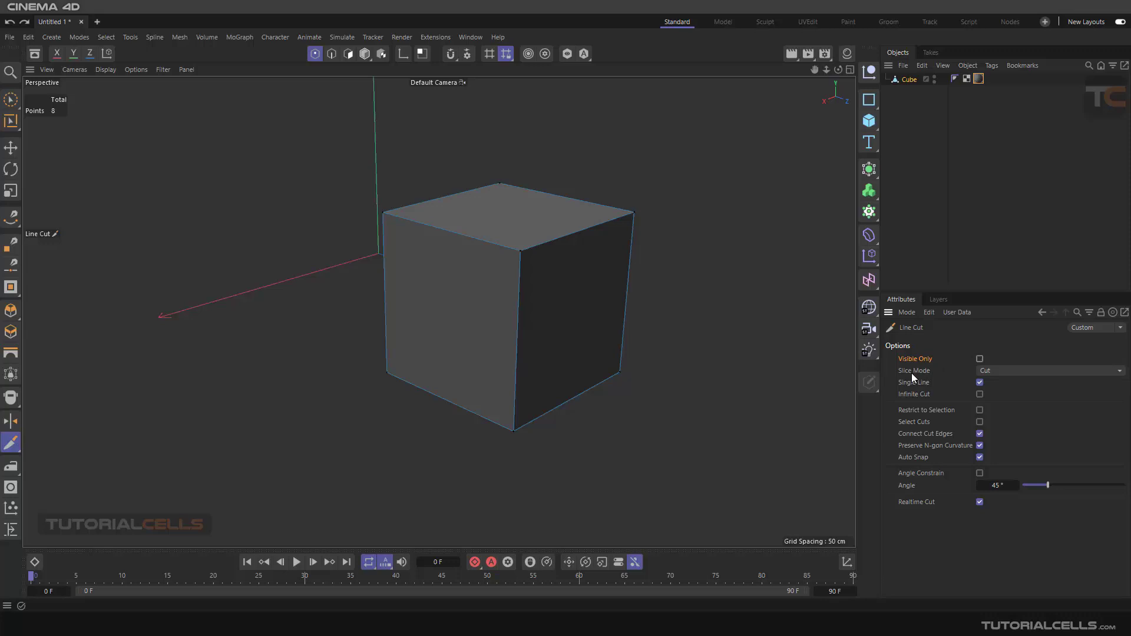
# Step: With Visible Only off and Slice Mode on Cut, make a roughly horizontal line cut through the whole cube, and undo it
pyautogui.click(987, 370)
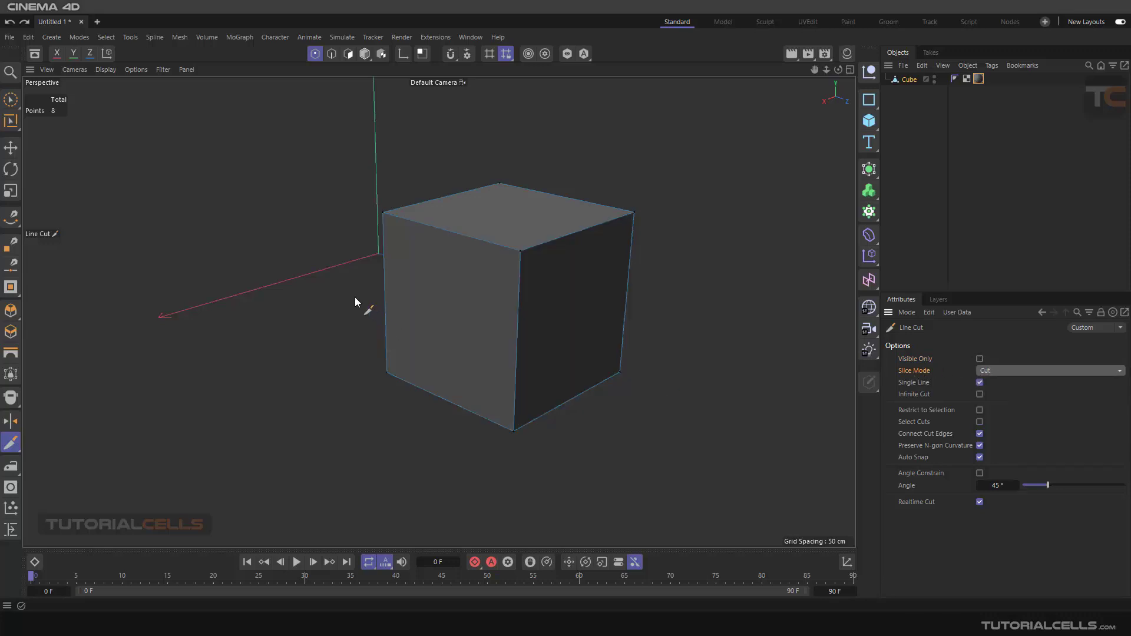
pyautogui.click(1026, 371)
pyautogui.click(1024, 375)
pyautogui.click(293, 279)
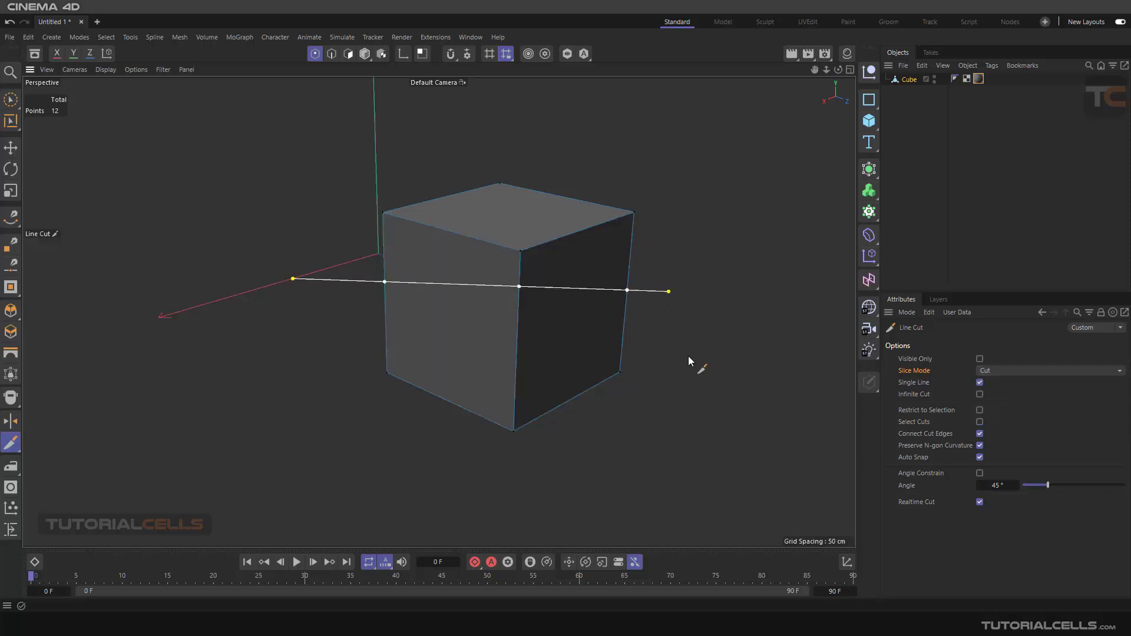
pyautogui.keyDown('alt'); pyautogui.moveTo(685, 363); pyautogui.dragTo(649, 360); pyautogui.keyUp('alt')
pyautogui.hotkey('ctrl', 'z')
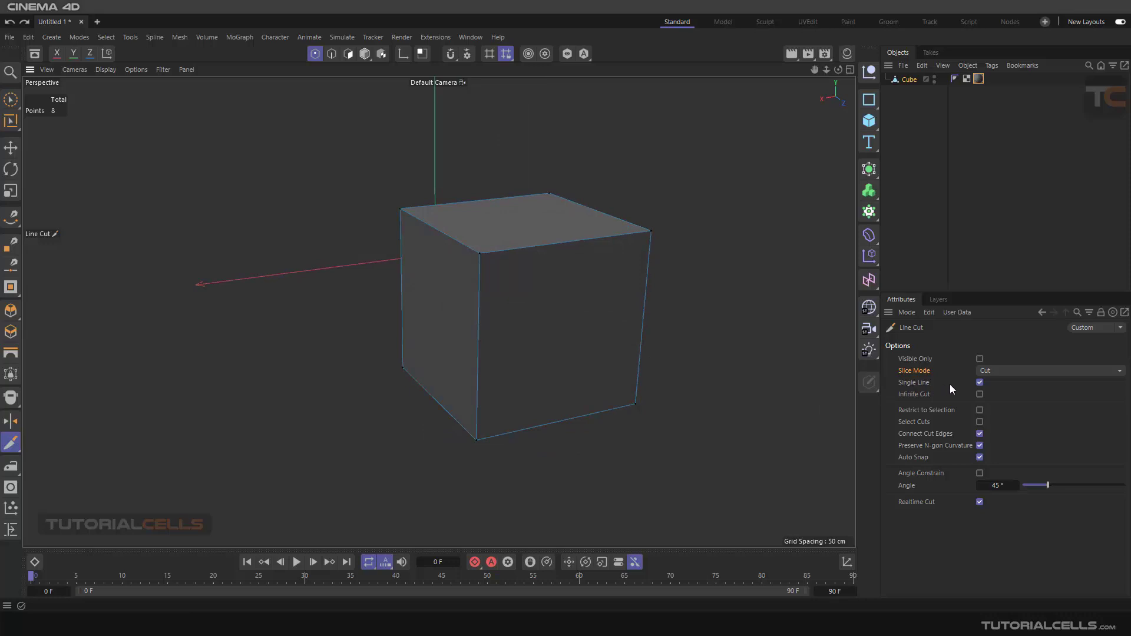
# Step: Turn off Single Line and cut a closed four-sided outline that starts outside the cube and overlaps its top face
pyautogui.click(980, 382)
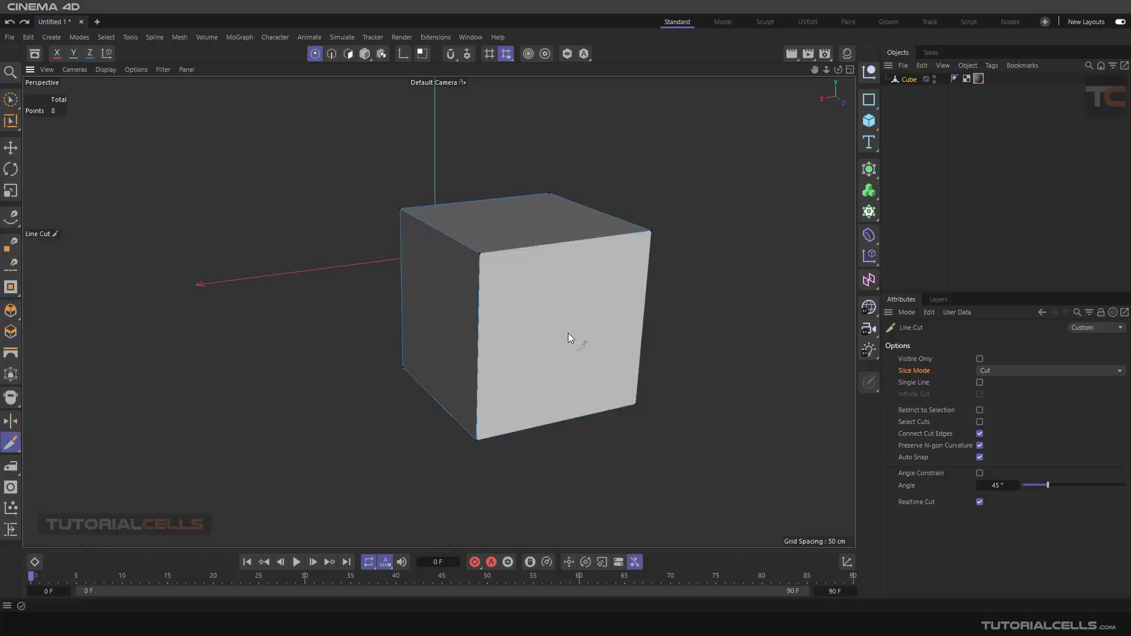
pyautogui.scroll(-2, 595, 335)
pyautogui.keyDown('alt'); pyautogui.moveTo(408, 281); pyautogui.dragTo(436, 211); pyautogui.keyUp('alt')
pyautogui.click(420, 196)
pyautogui.click(522, 242)
pyautogui.click(486, 304)
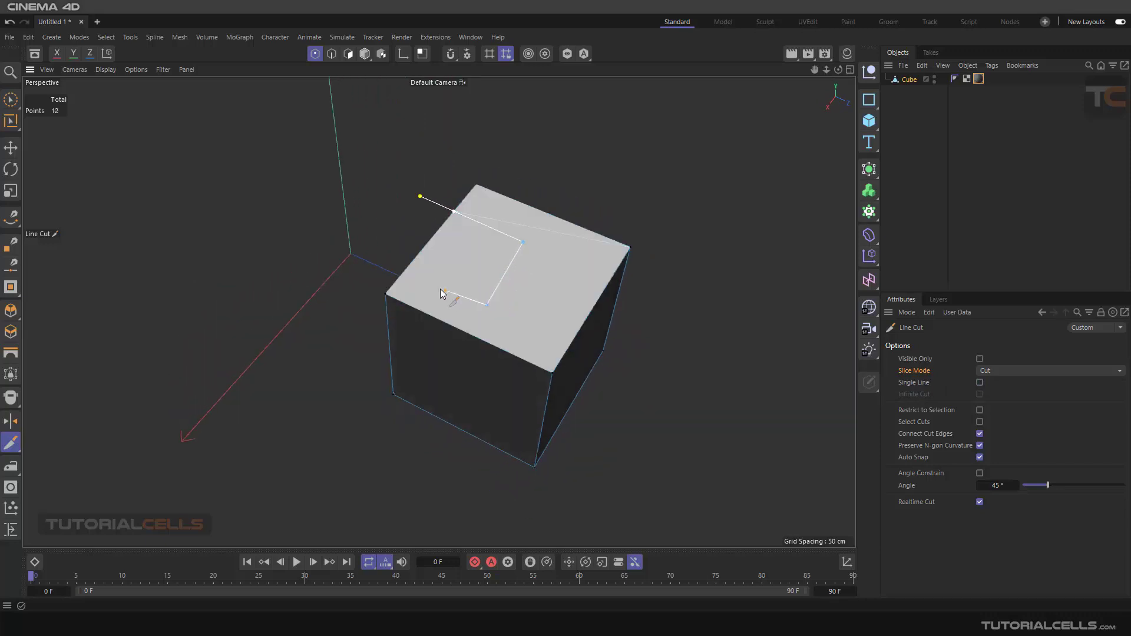
pyautogui.click(387, 253)
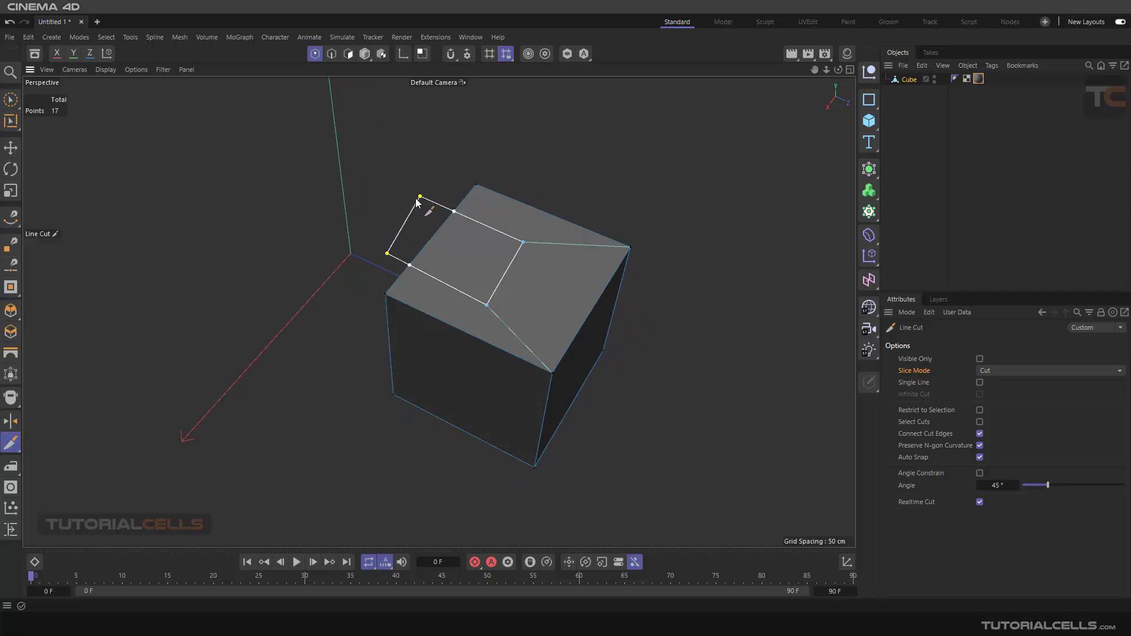
pyautogui.click(408, 208)
# Step: Examine the N-gon lines running from the inner corners of the top-face cut to the cube's corners
pyautogui.keyDown('alt'); pyautogui.moveTo(416, 243); pyautogui.dragTo(412, 275); pyautogui.keyUp('alt')
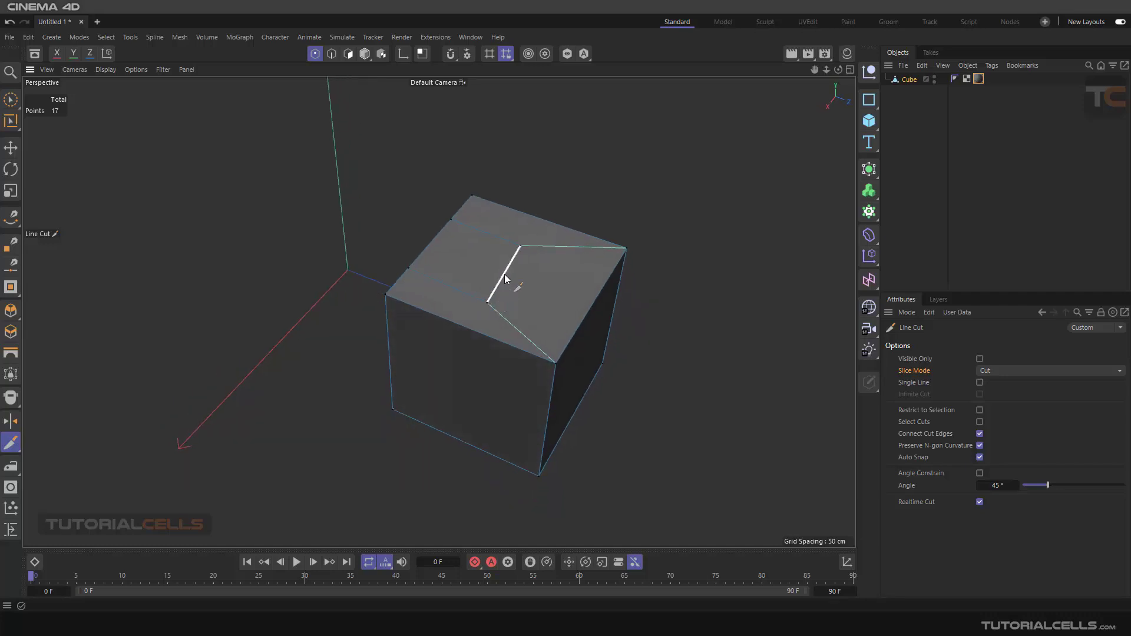
pyautogui.scroll(3, 487, 235)
pyautogui.scroll(1, 487, 234)
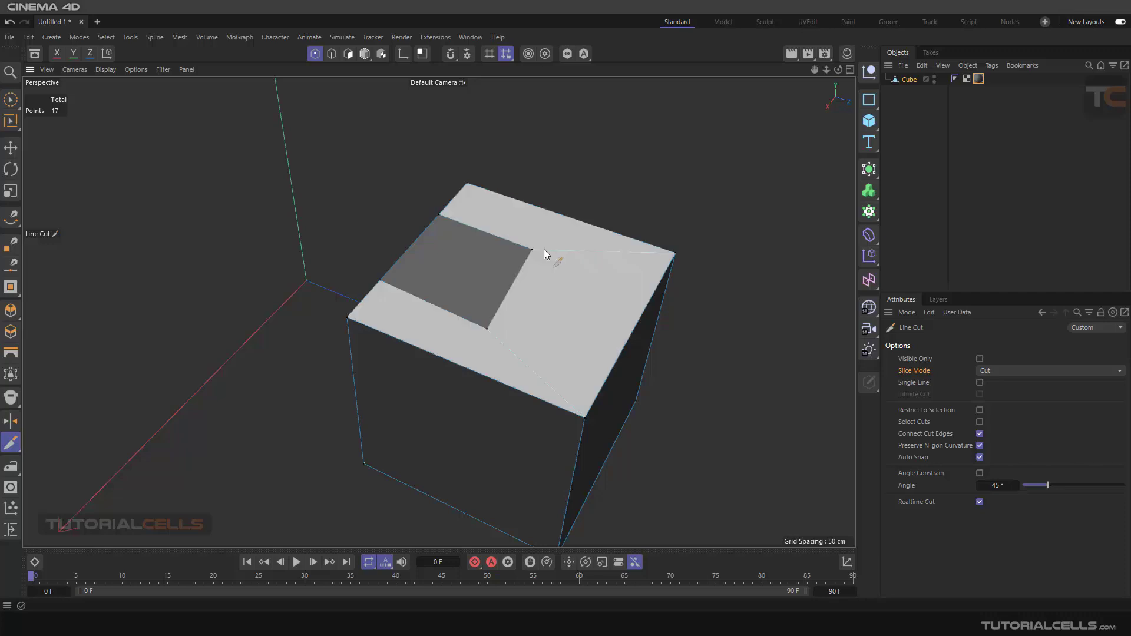
pyautogui.click(489, 331)
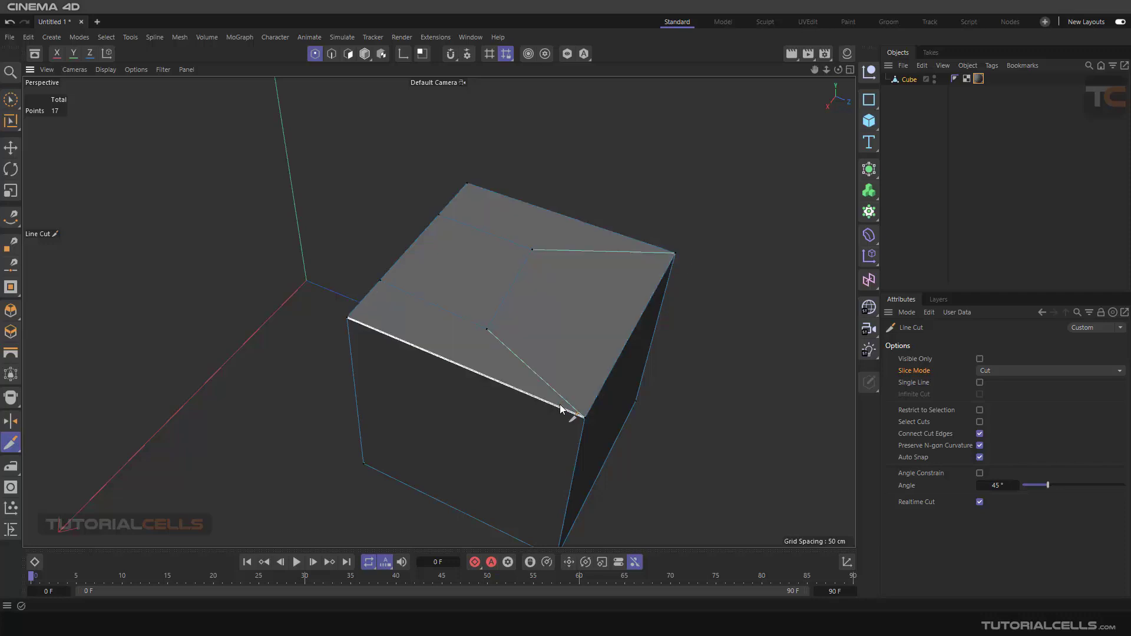
pyautogui.click(584, 416)
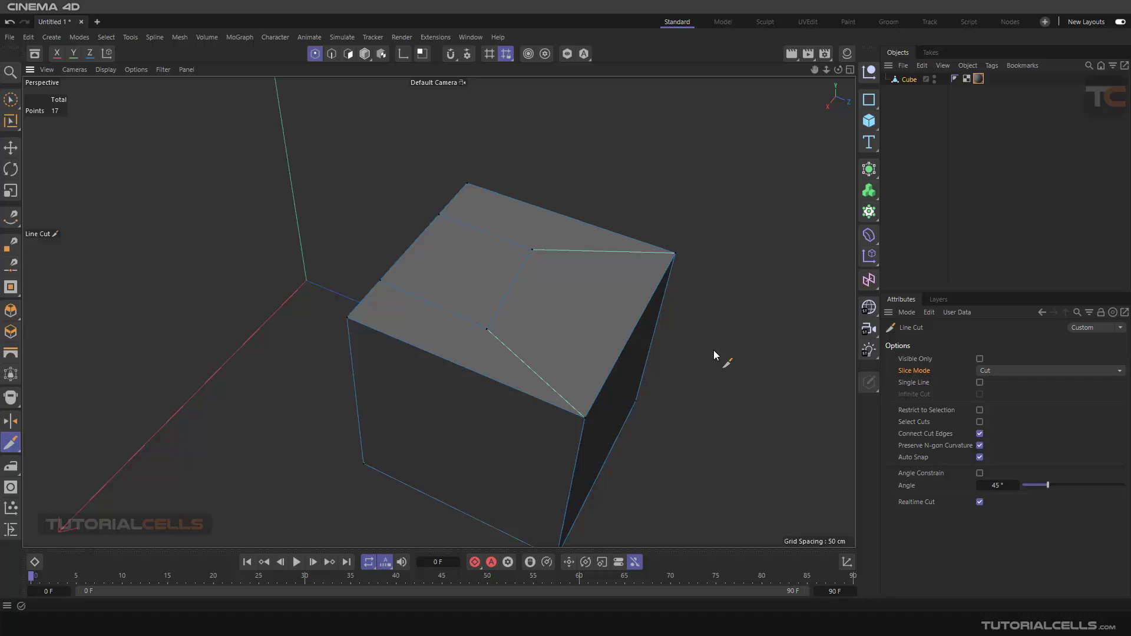
pyautogui.keyDown('alt'); pyautogui.moveTo(713, 350); pyautogui.dragTo(624, 344); pyautogui.keyUp('alt')
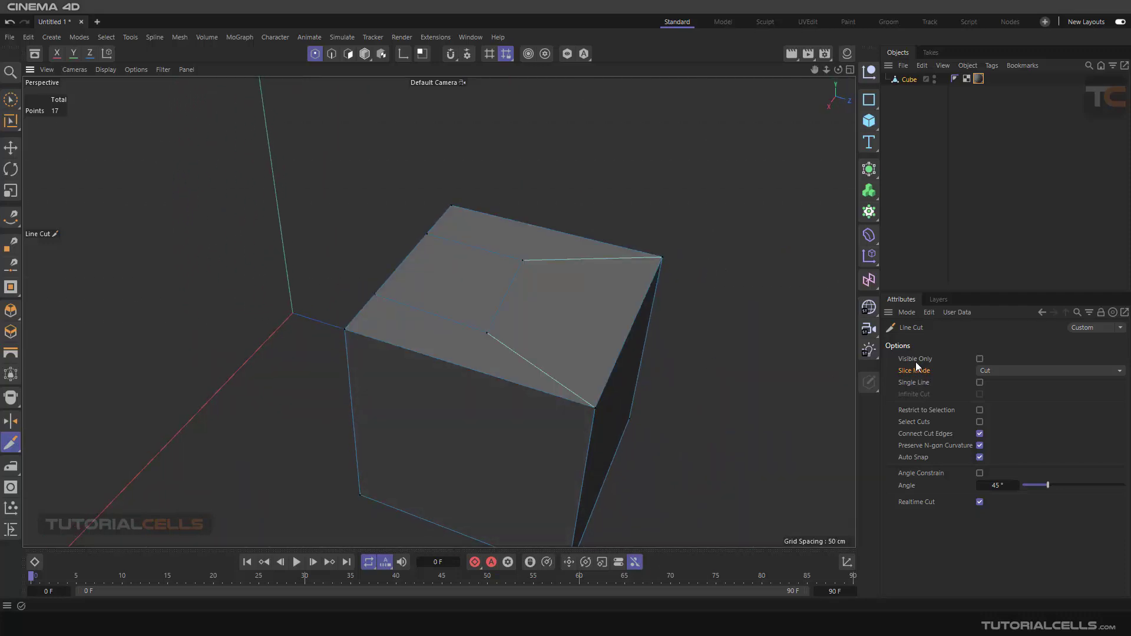
# Step: Make another line cut across the cube's two front side faces, below the top-face cut
pyautogui.scroll(-4, 570, 376)
pyautogui.click(357, 416)
pyautogui.click(651, 420)
pyautogui.keyDown('alt'); pyautogui.moveTo(720, 480); pyautogui.dragTo(706, 442); pyautogui.keyUp('alt')
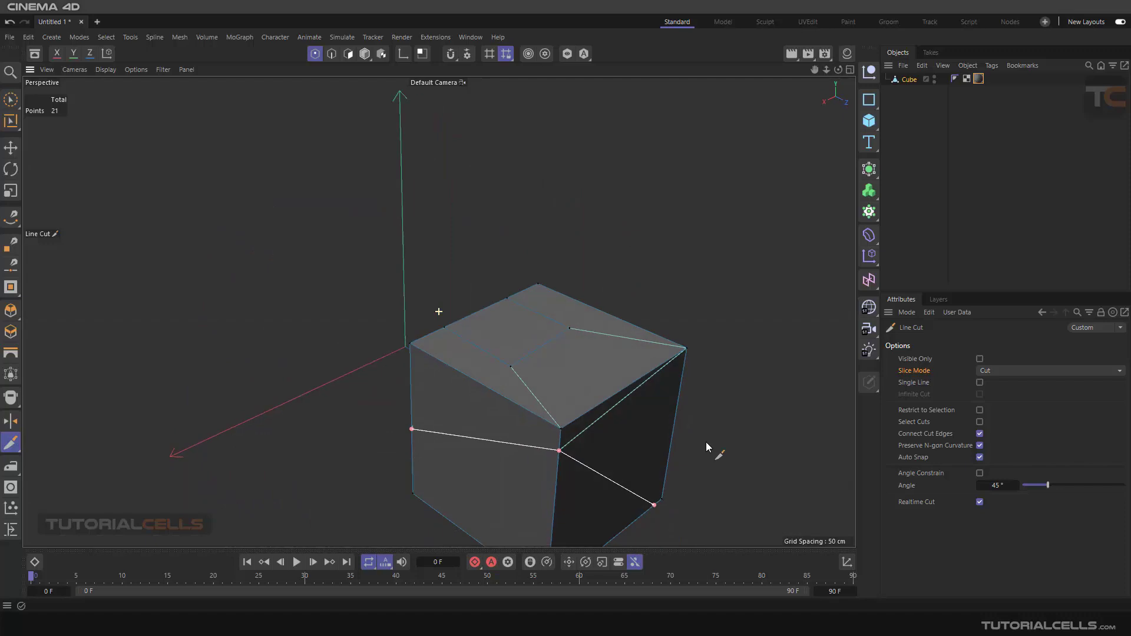
# Step: Turn off the N-gon Lines viewport filter and undo all the line cuts on the cube
pyautogui.click(158, 70)
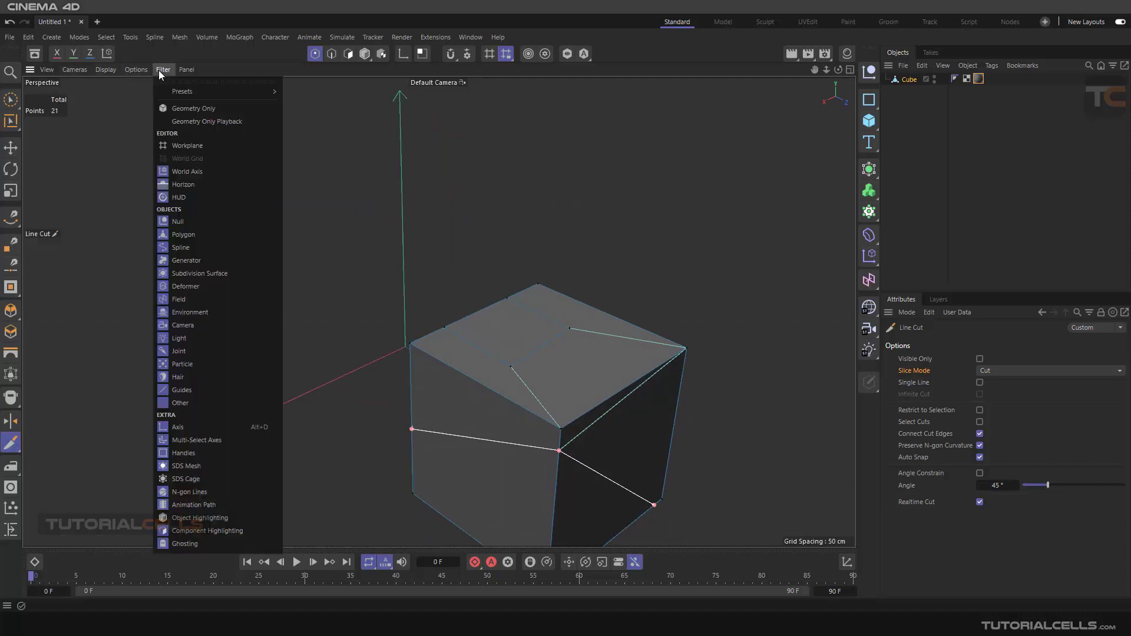
pyautogui.click(186, 492)
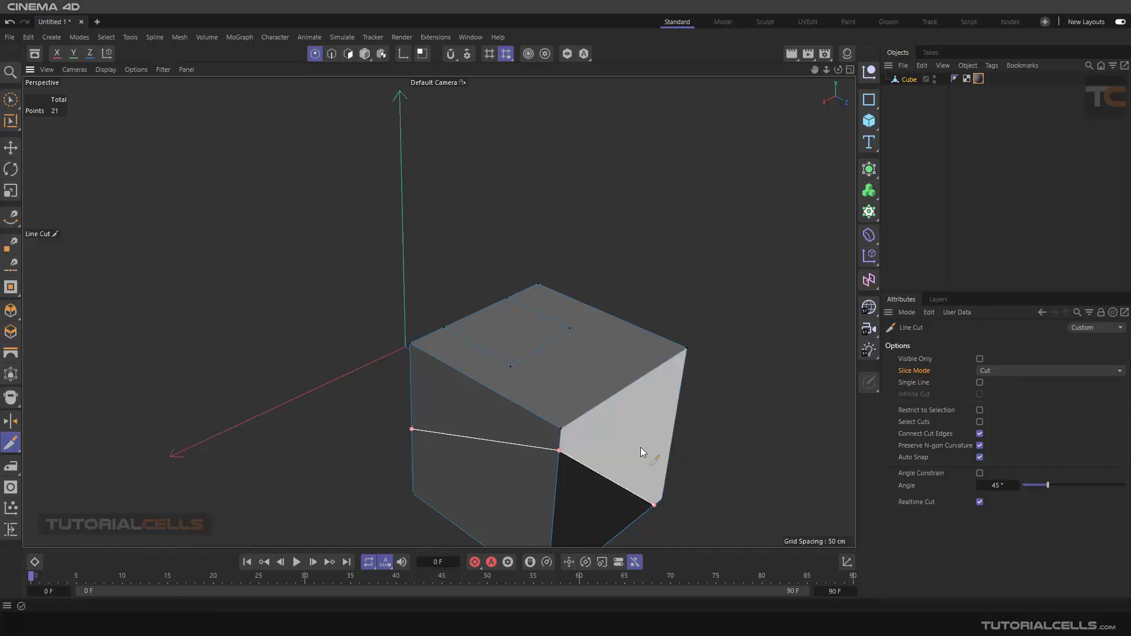
pyautogui.keyDown('alt'); pyautogui.moveTo(638, 398); pyautogui.dragTo(887, 366); pyautogui.keyUp('alt')
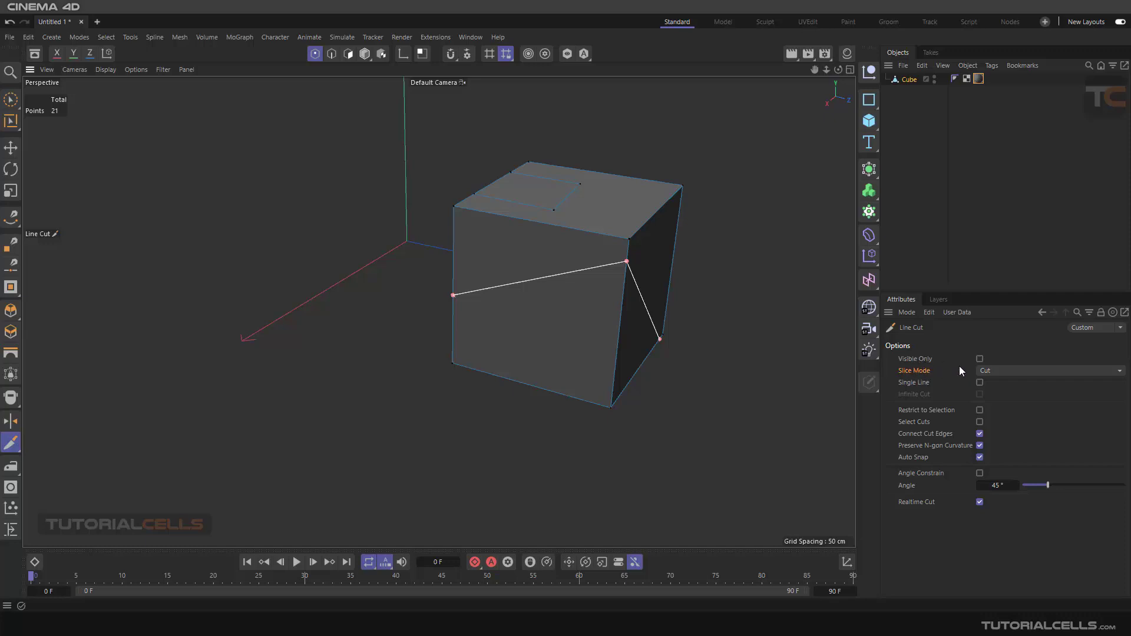
pyautogui.hotkey('ctrl', 'z')
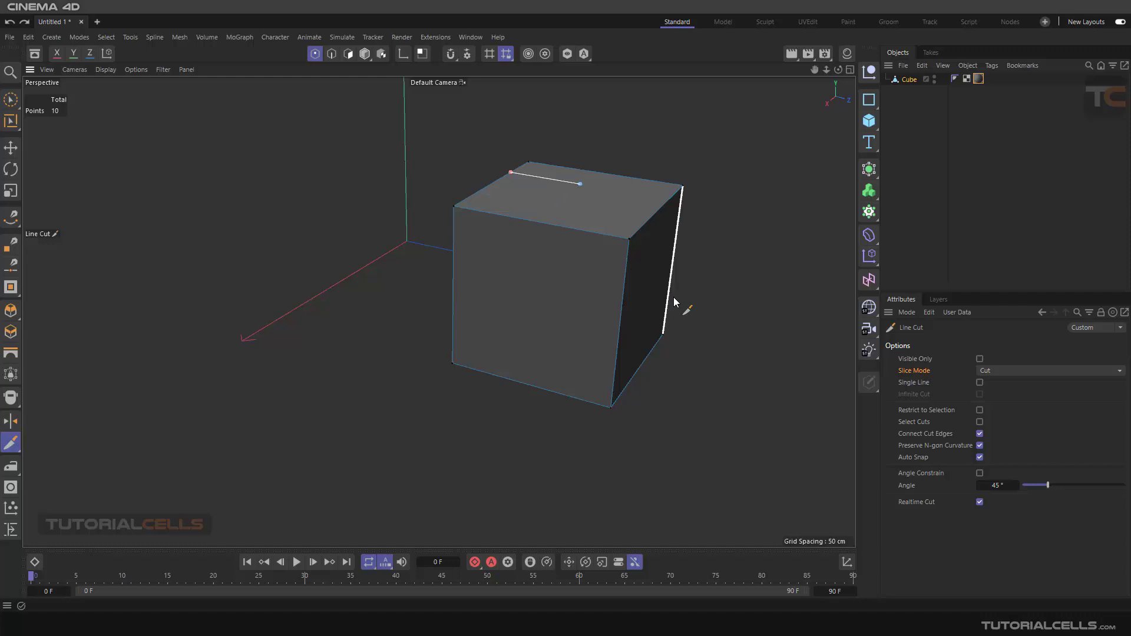
pyautogui.keyDown('alt'); pyautogui.moveTo(675, 303); pyautogui.dragTo(628, 336); pyautogui.keyUp('alt')
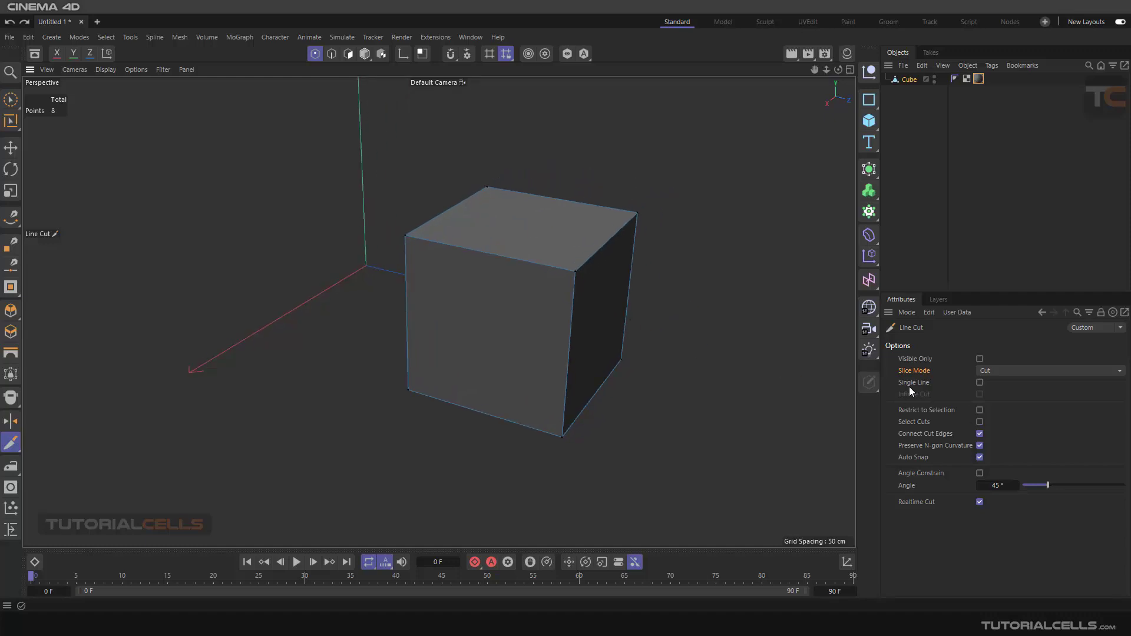
# Step: Set the Slice Mode to Split and make a straight cut across the middle of the cube
pyautogui.click(989, 371)
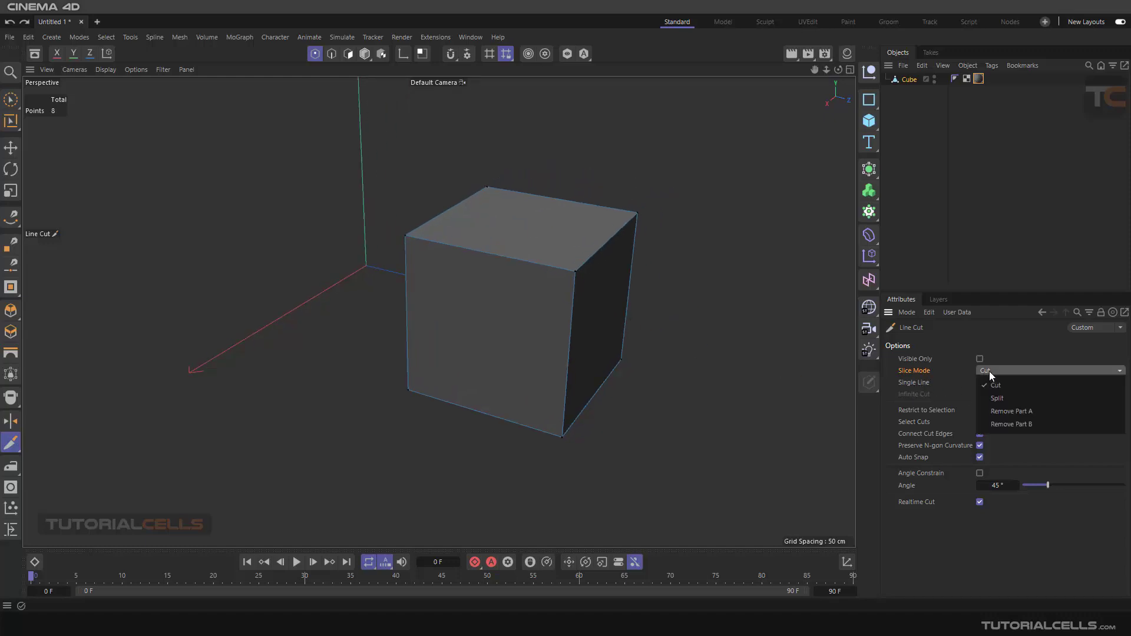
pyautogui.click(995, 397)
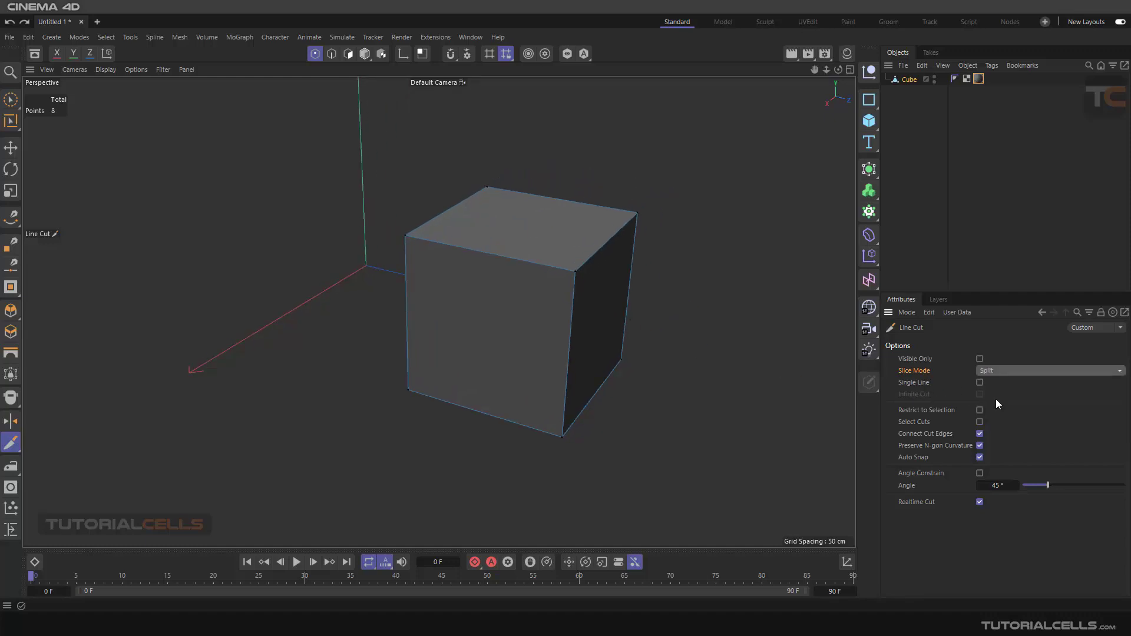
pyautogui.click(355, 311)
pyautogui.click(663, 318)
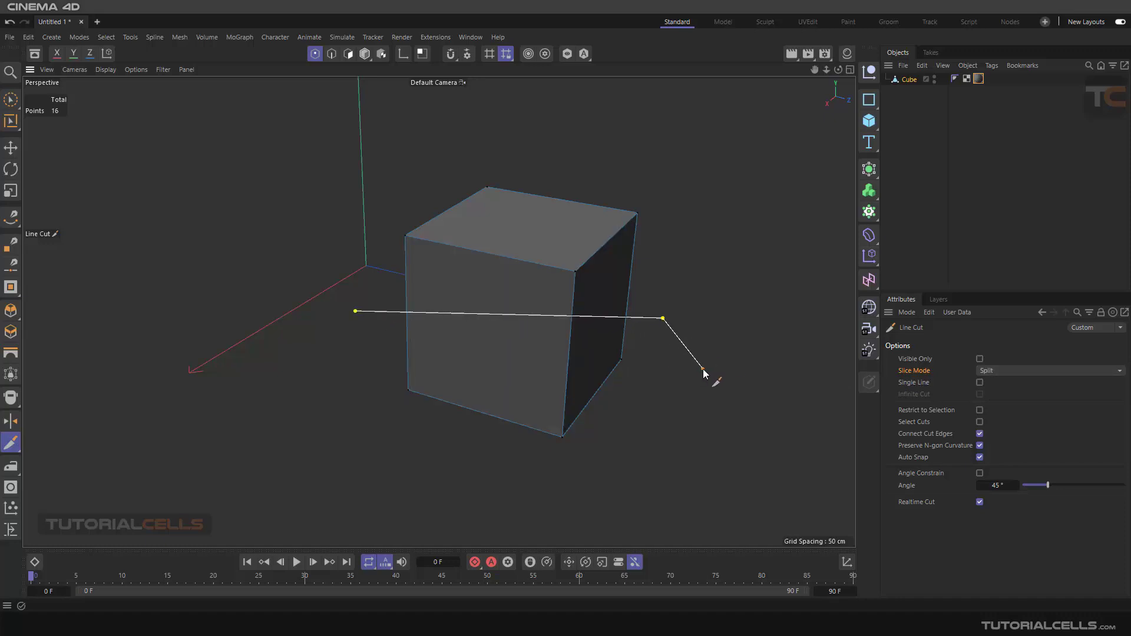
pyautogui.press('Escape')
pyautogui.moveTo(701, 306)
pyautogui.keyDown('alt'); pyautogui.mouseDown()
pyautogui.moveTo(477, 290)
pyautogui.moveTo(692, 314)
pyautogui.mouseUp(); pyautogui.keyUp('alt')
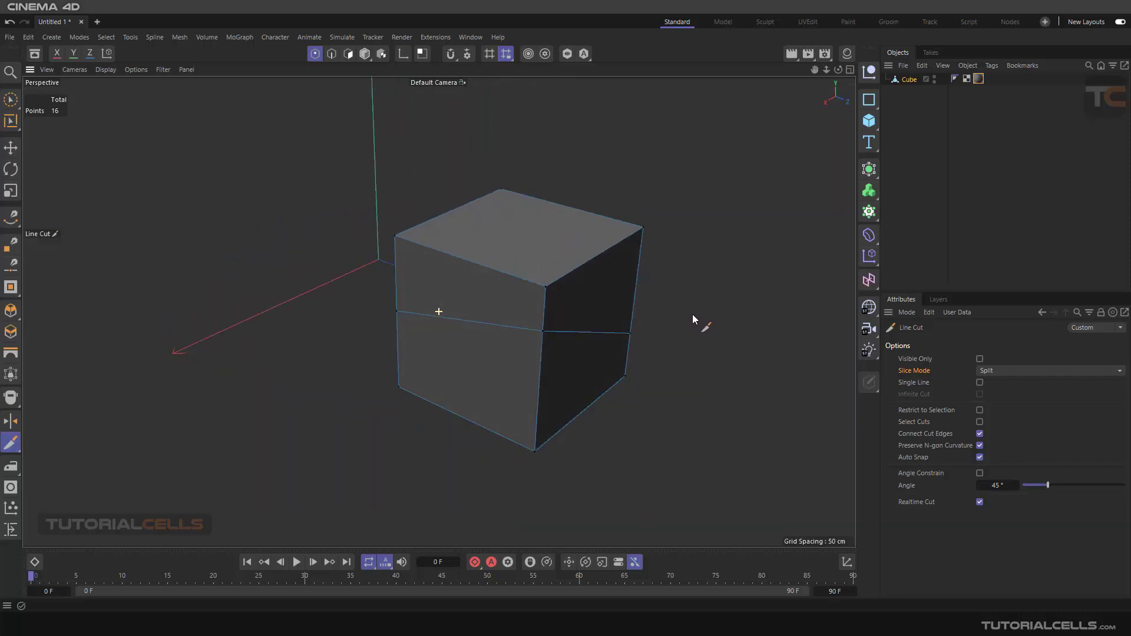
# Step: Select the cube's four top corner points with Rectangle Selection
pyautogui.click(12, 105)
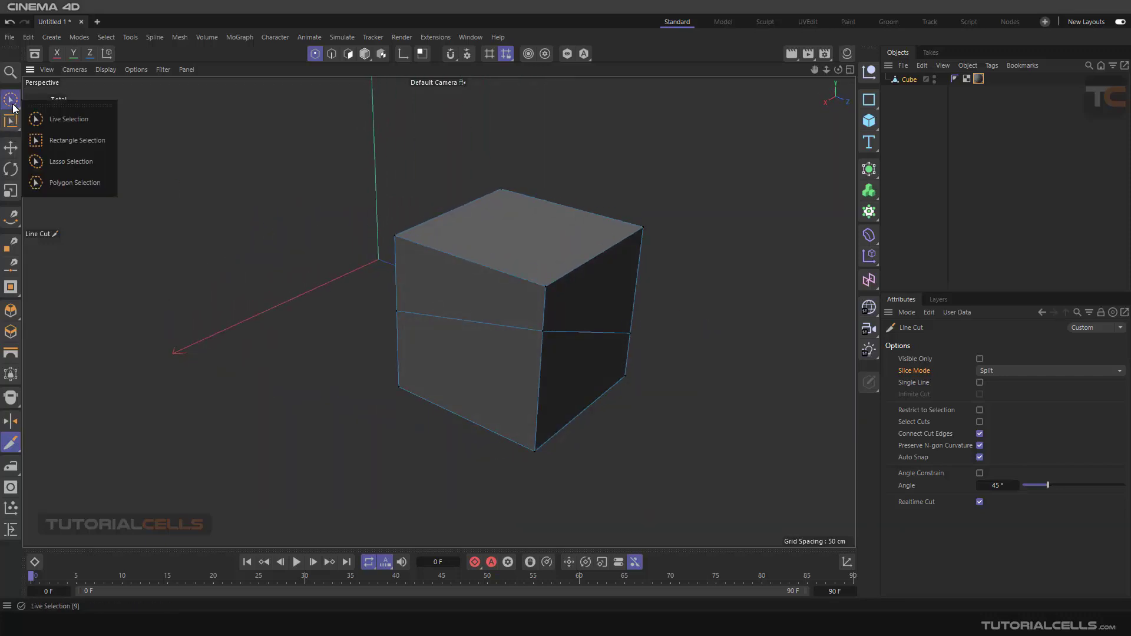
pyautogui.click(65, 141)
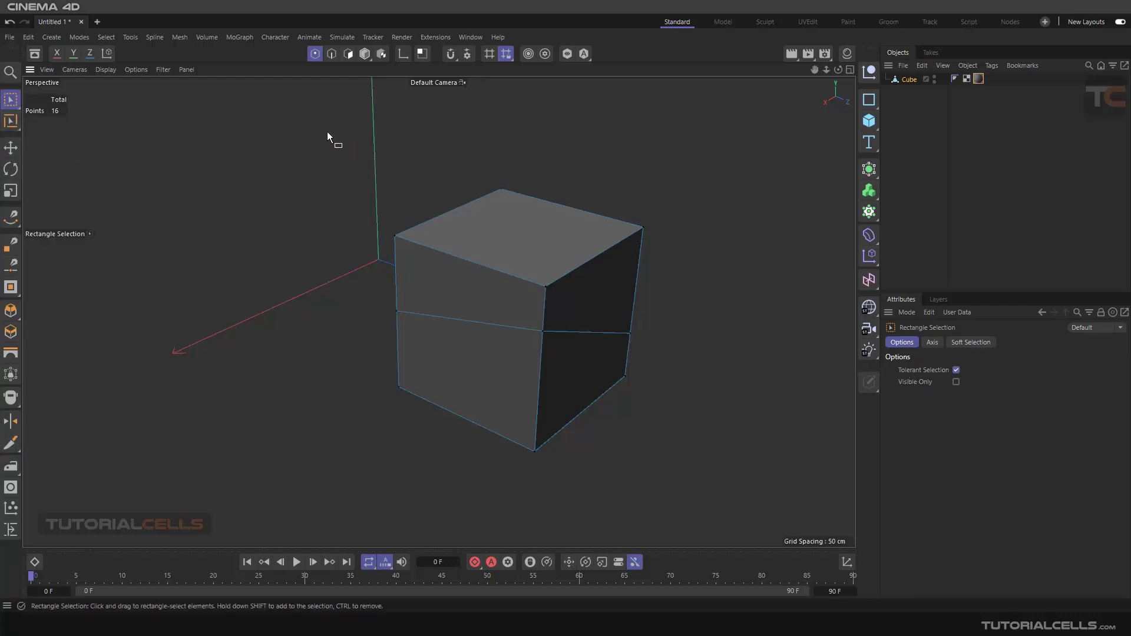
pyautogui.moveTo(328, 132); pyautogui.dragTo(692, 292)
pyautogui.scroll(-1, 679, 289)
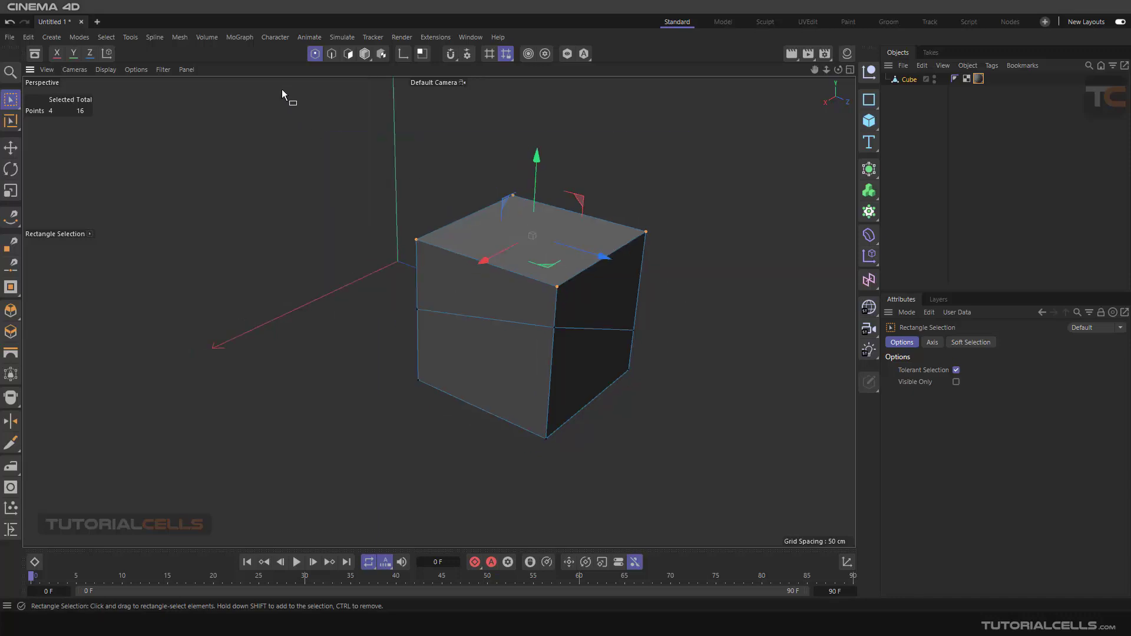
# Step: In polygon mode, select all polygons above the cut and move them up, away from the lower part
pyautogui.click(348, 55)
pyautogui.moveTo(357, 129); pyautogui.dragTo(632, 280)
pyautogui.scroll(-3, 671, 289)
pyautogui.moveTo(568, 232); pyautogui.dragTo(575, 168)
pyautogui.moveTo(573, 250)
pyautogui.keyDown('alt'); pyautogui.mouseDown()
pyautogui.moveTo(423, 249)
pyautogui.moveTo(518, 261)
pyautogui.mouseUp(); pyautogui.keyUp('alt')
# Step: Split the selected upper polygons into a separate object
pyautogui.rightClick(639, 246)
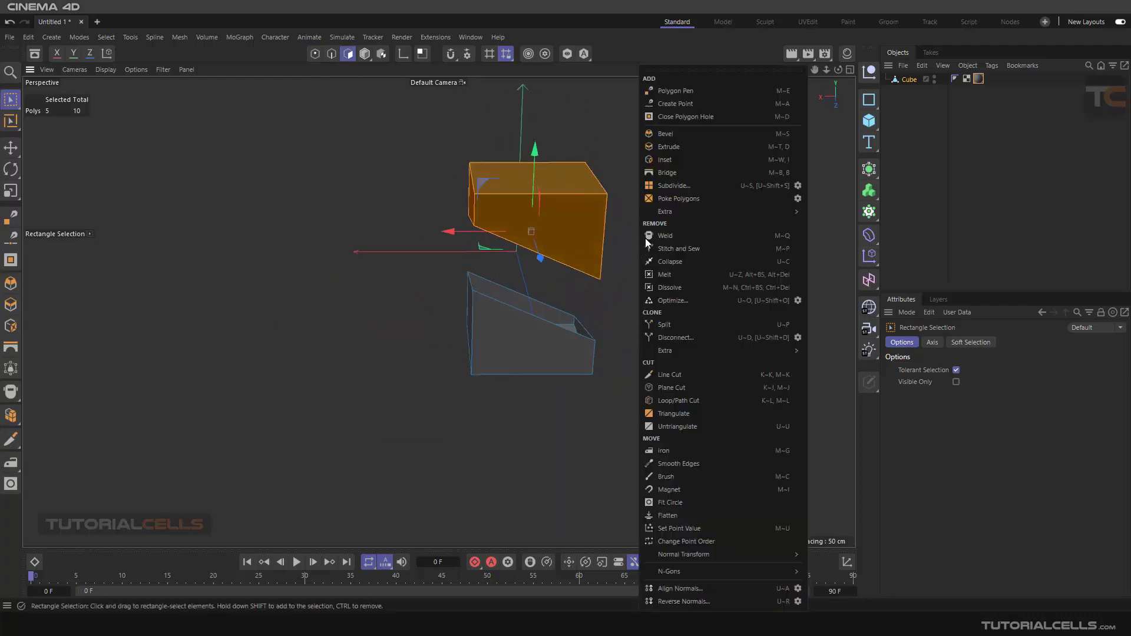
pyautogui.click(903, 82)
pyautogui.rightClick(681, 171)
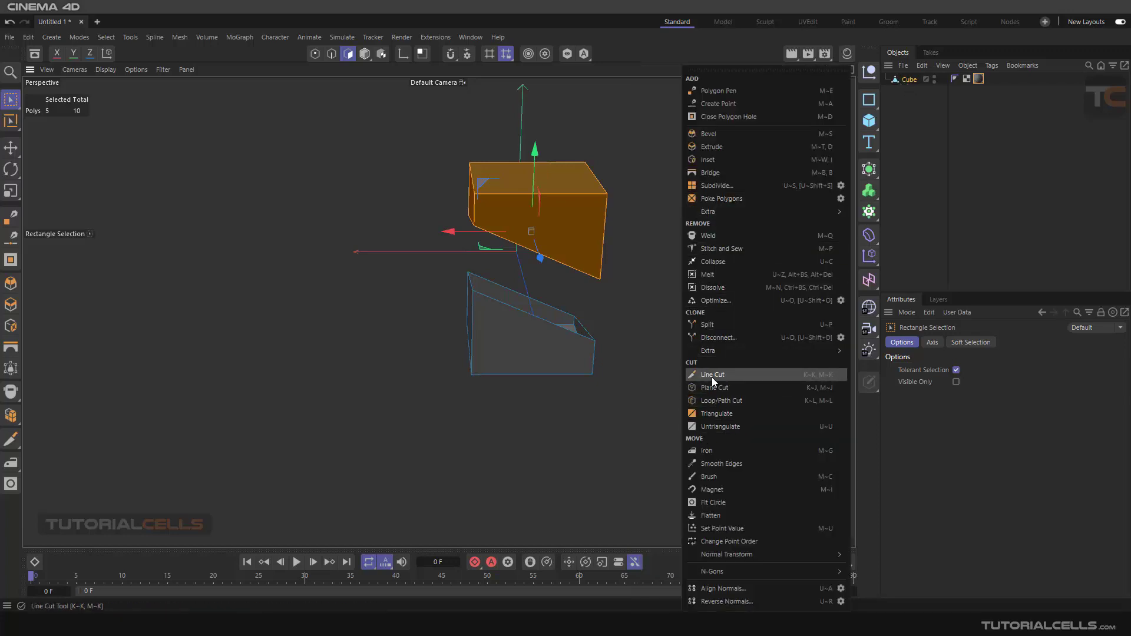
pyautogui.click(716, 326)
pyautogui.click(898, 80)
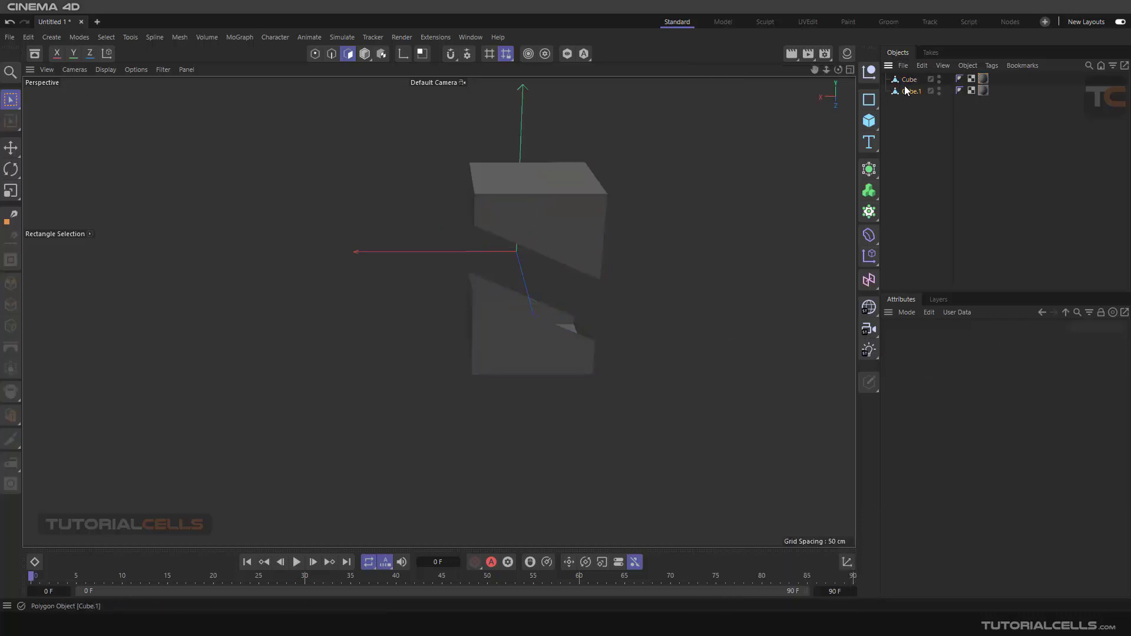
# Step: Undo the object split, the upper part's move and the Split-mode cut, and reactivate Line Cut
pyautogui.hotkey('ctrl', 'z')
pyautogui.hotkey('ctrl', 'z')
pyautogui.hotkey('ctrl', 'z')
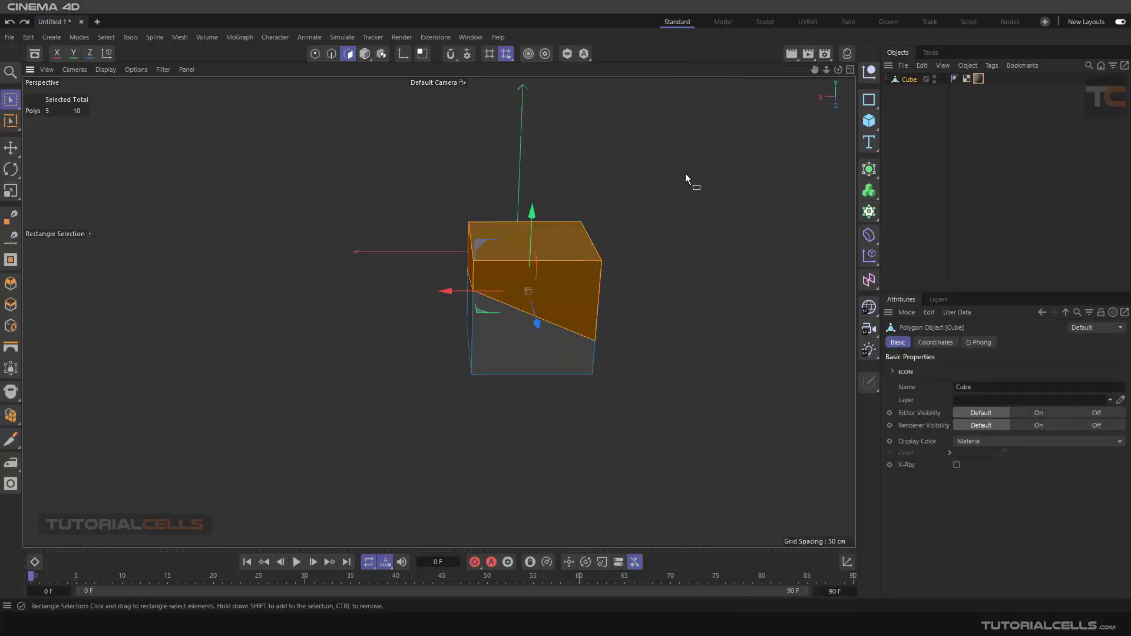
pyautogui.keyDown('alt'); pyautogui.moveTo(366, 296); pyautogui.dragTo(439, 313); pyautogui.keyUp('alt')
pyautogui.hotkey('ctrl', 'z')
pyautogui.scroll(3, 487, 267)
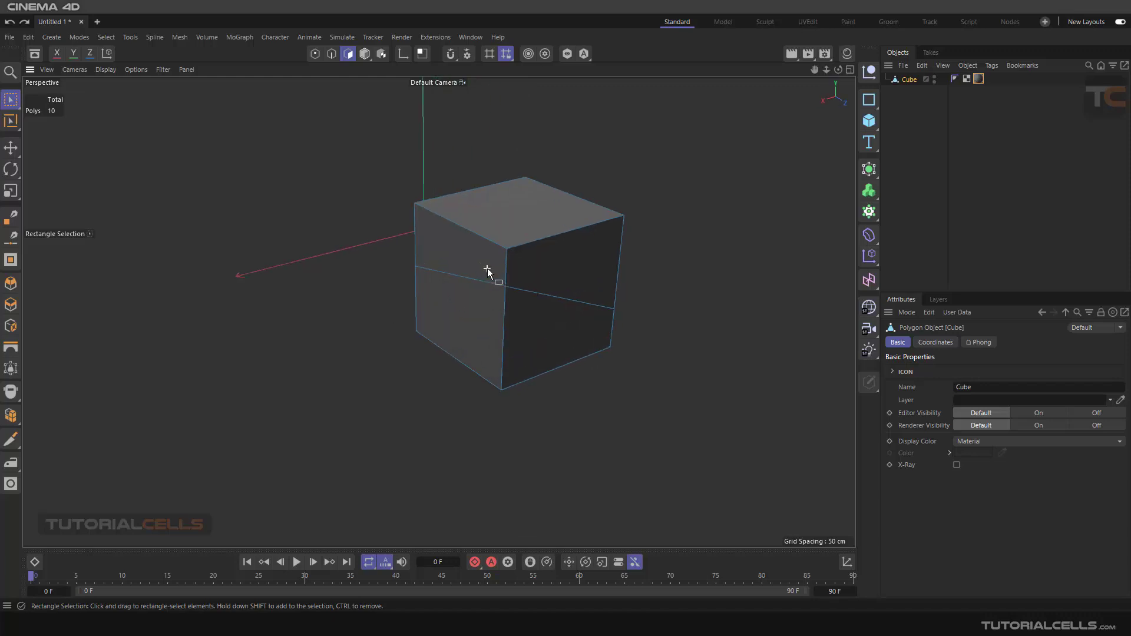
pyautogui.click(12, 442)
pyautogui.hotkey('ctrl', 'z')
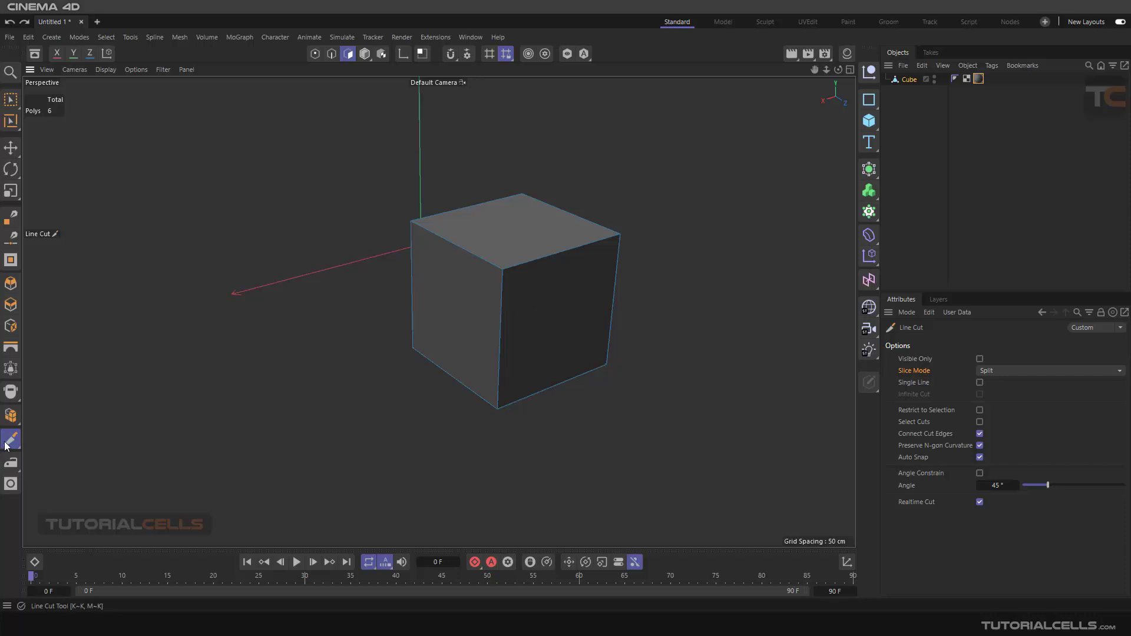
# Step: Set the Slice Mode to Remove Part A, cut straight across the cube's middle, and undo the cut
pyautogui.click(993, 369)
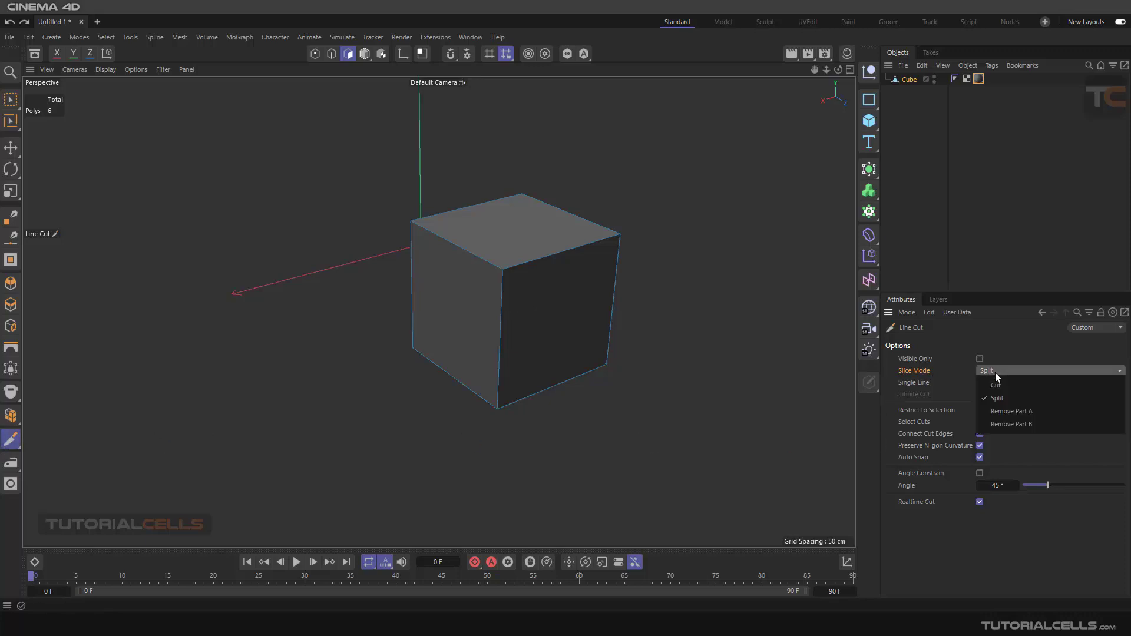
pyautogui.click(1003, 412)
pyautogui.click(360, 278)
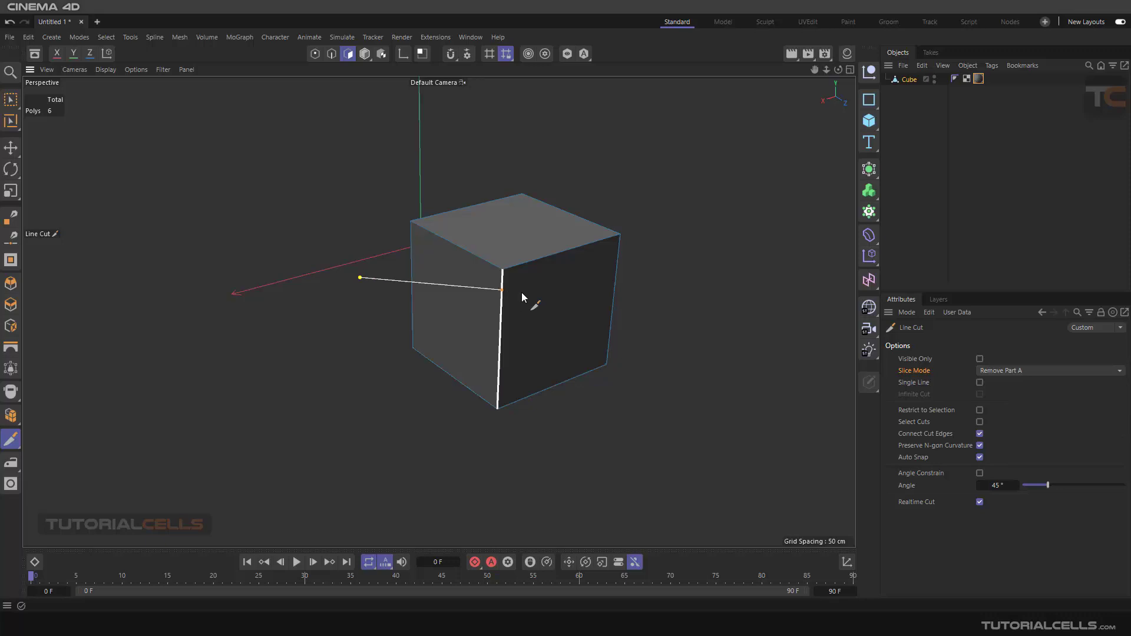
pyautogui.click(640, 297)
pyautogui.press('Escape')
pyautogui.keyDown('alt'); pyautogui.moveTo(700, 434); pyautogui.dragTo(698, 407); pyautogui.keyUp('alt')
pyautogui.hotkey('ctrl', 'z')
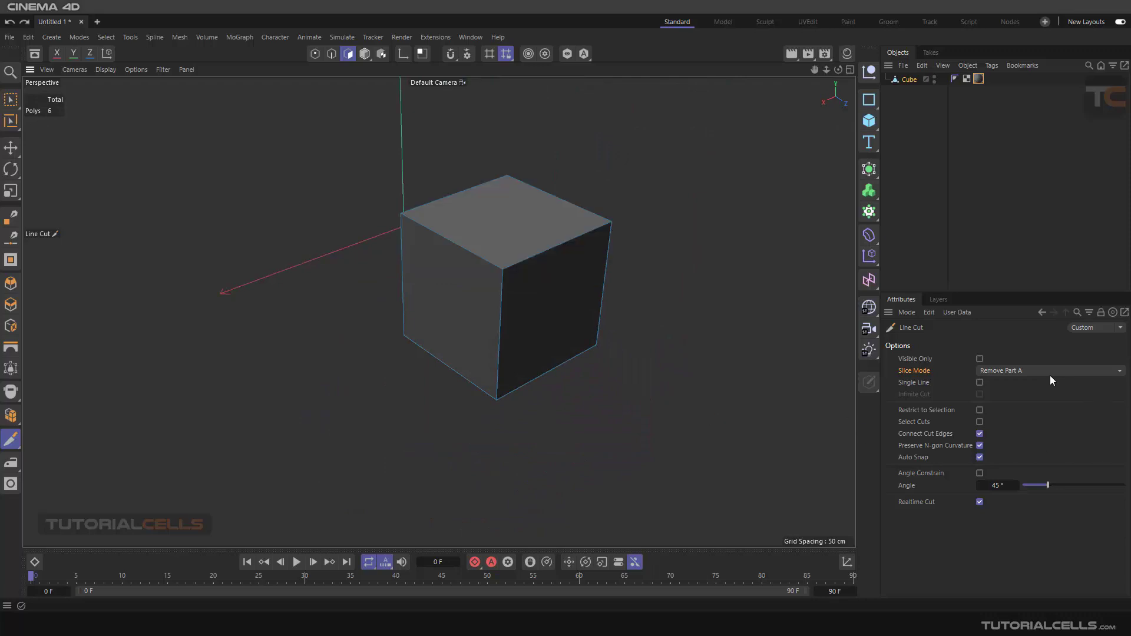
# Step: Set the Slice Mode to Remove Part B, cut across the cube's middle, and undo the cut
pyautogui.click(1054, 379)
pyautogui.click(1024, 423)
pyautogui.click(334, 262)
pyautogui.click(652, 303)
pyautogui.keyDown('alt'); pyautogui.moveTo(603, 390); pyautogui.dragTo(651, 377); pyautogui.keyUp('alt')
pyautogui.hotkey('ctrl', 'z')
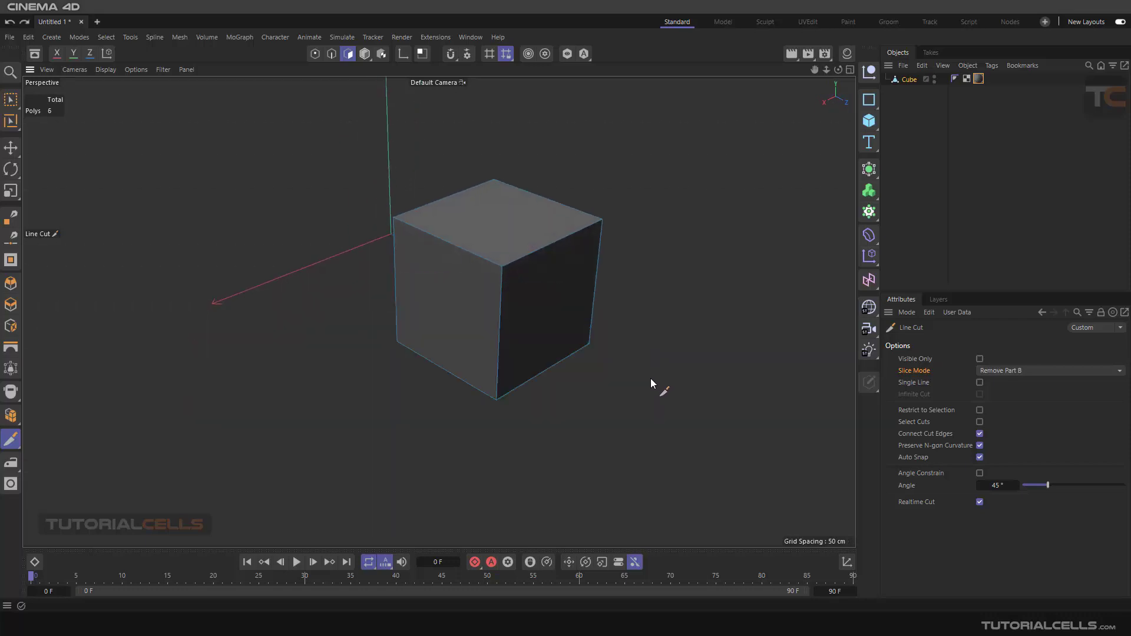
# Step: Cut across the cube again in Remove Part B mode, drawing the line in the opposite direction
pyautogui.click(644, 329)
pyautogui.click(244, 295)
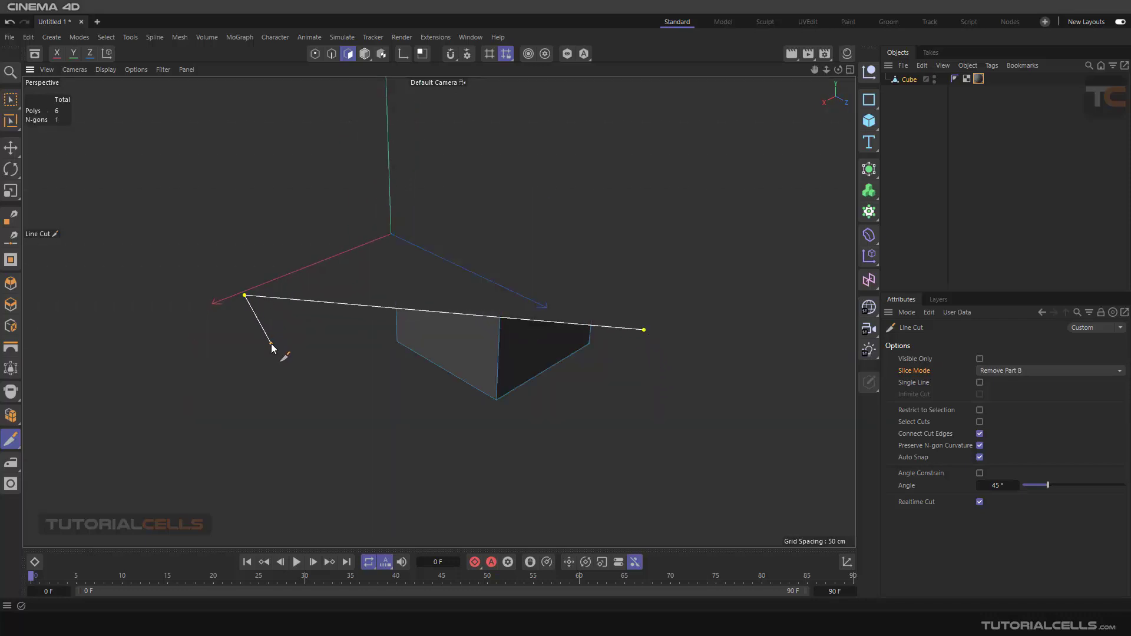
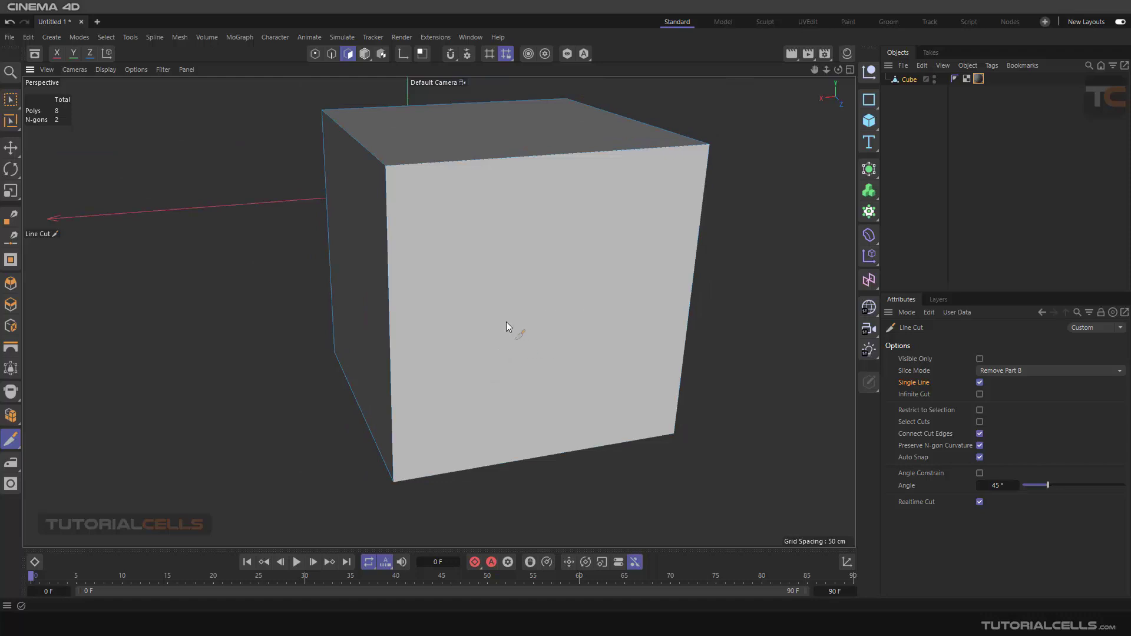
# Step: Switch to Points mode and set the Line Cut Slice Mode to Cut
pyautogui.click(314, 55)
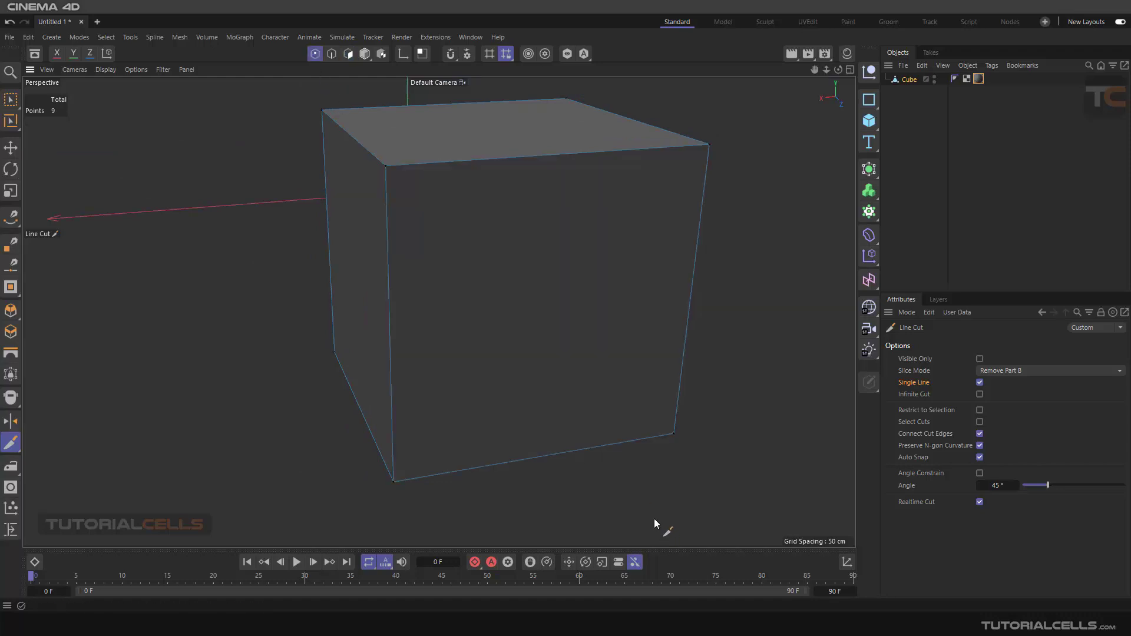
pyautogui.click(995, 373)
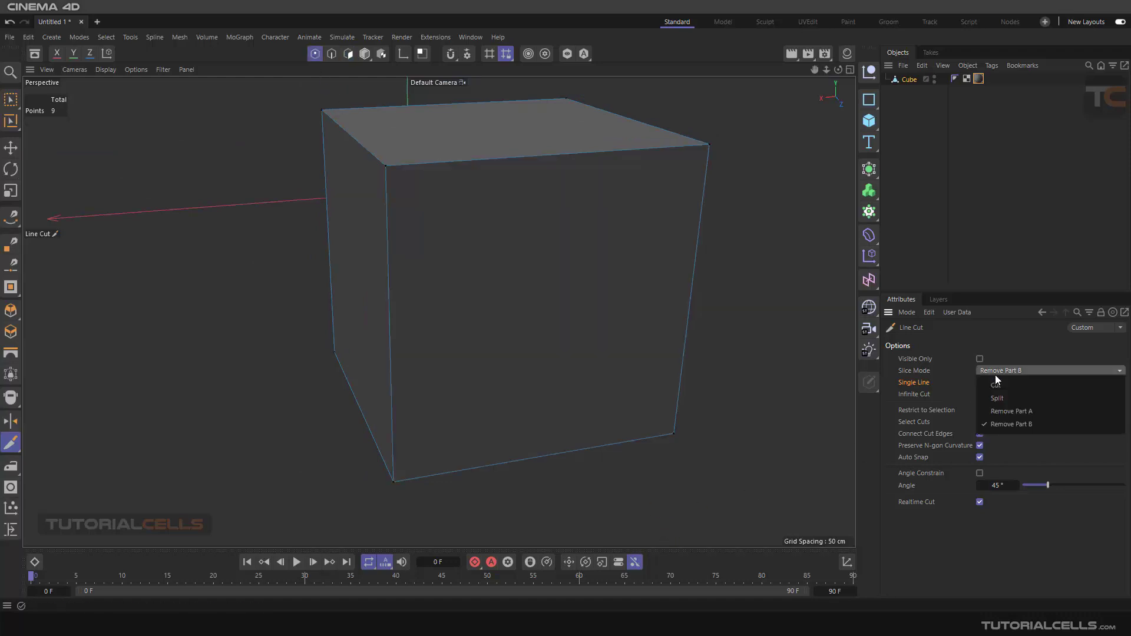
pyautogui.click(999, 383)
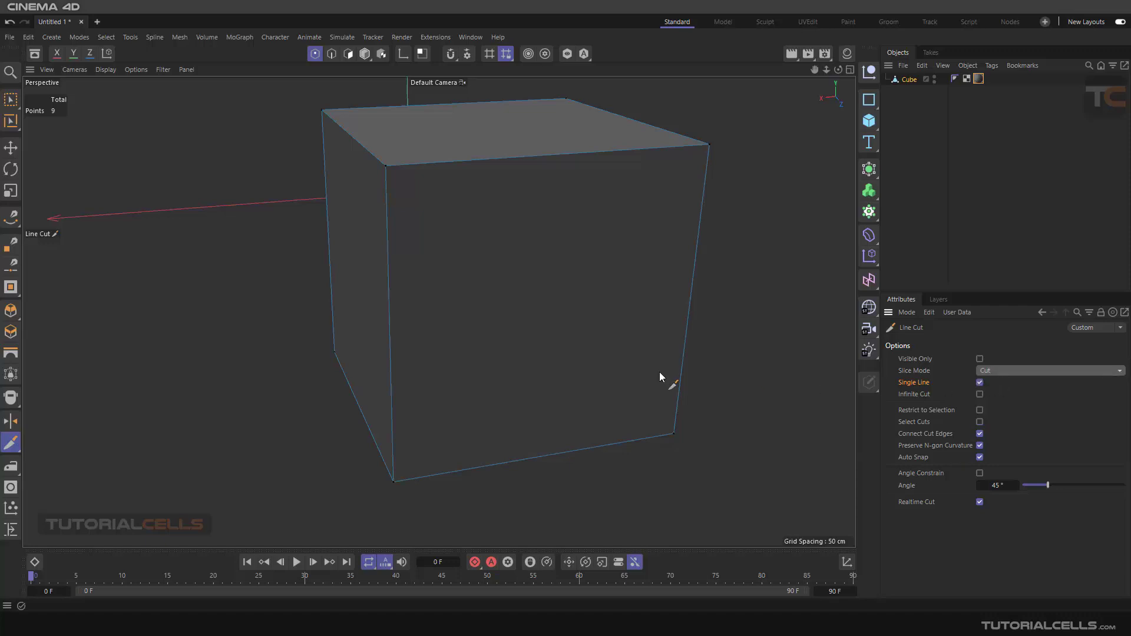
# Step: Draw a short sloping single-line cut that starts and ends inside the cube's front face
pyautogui.click(433, 348)
pyautogui.click(608, 290)
pyautogui.moveTo(681, 507)
pyautogui.keyDown('alt'); pyautogui.mouseDown()
pyautogui.moveTo(656, 492)
pyautogui.moveTo(681, 494)
pyautogui.mouseUp(); pyautogui.keyUp('alt')
pyautogui.scroll(3, 642, 469)
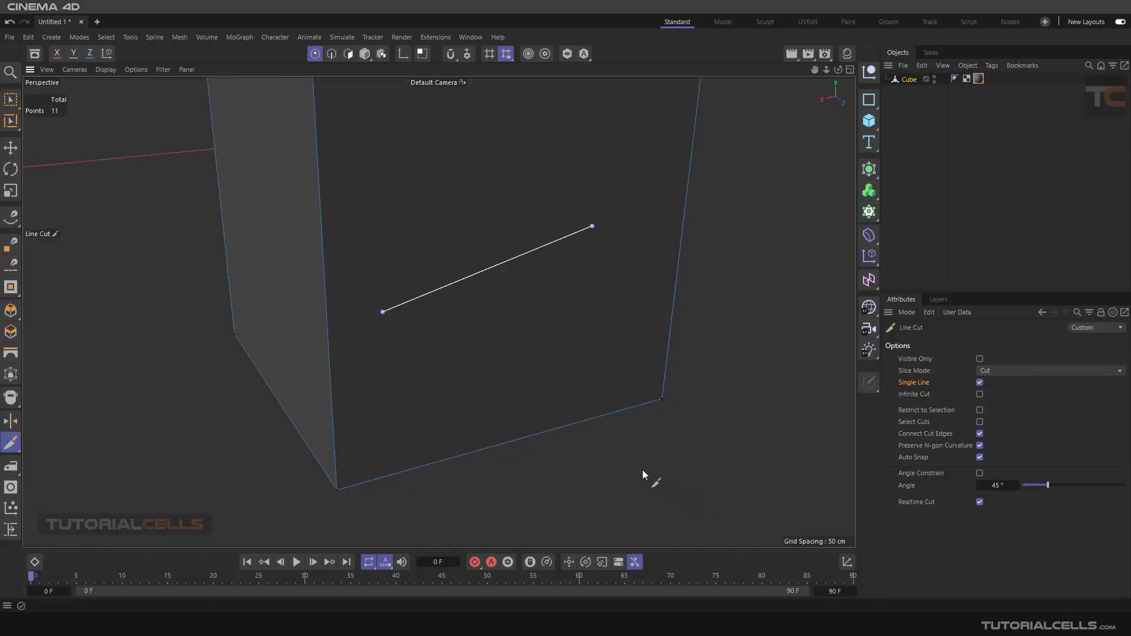
pyautogui.scroll(-3, 642, 469)
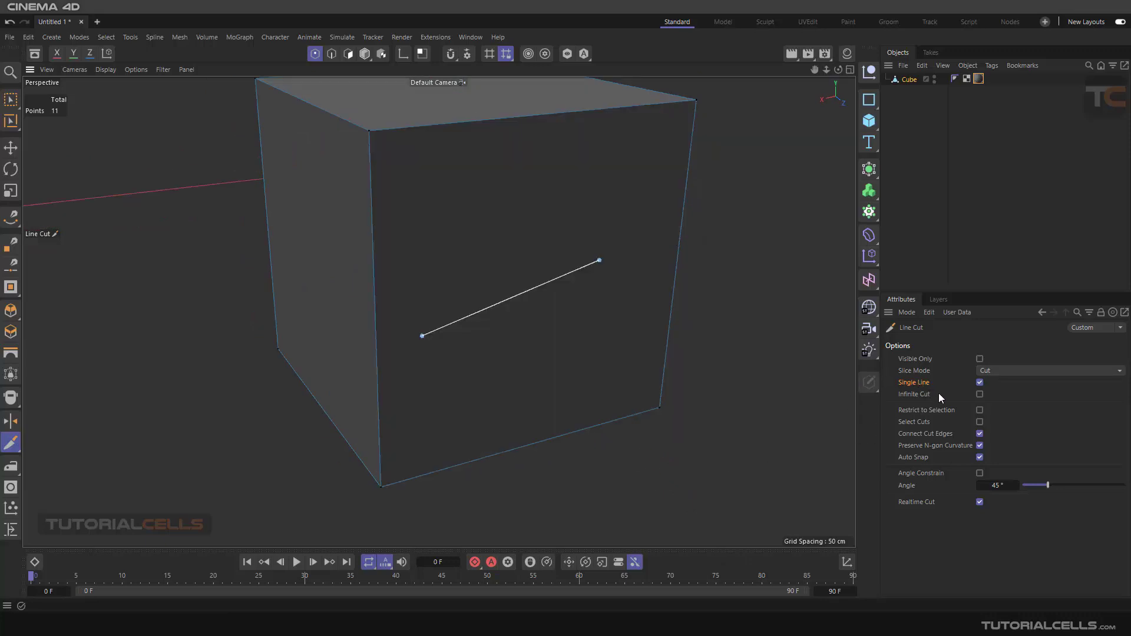
# Step: Enable Infinite Cut, draw a short line low on the cube's front face, and undo that cut
pyautogui.click(978, 395)
pyautogui.click(493, 380)
pyautogui.click(597, 356)
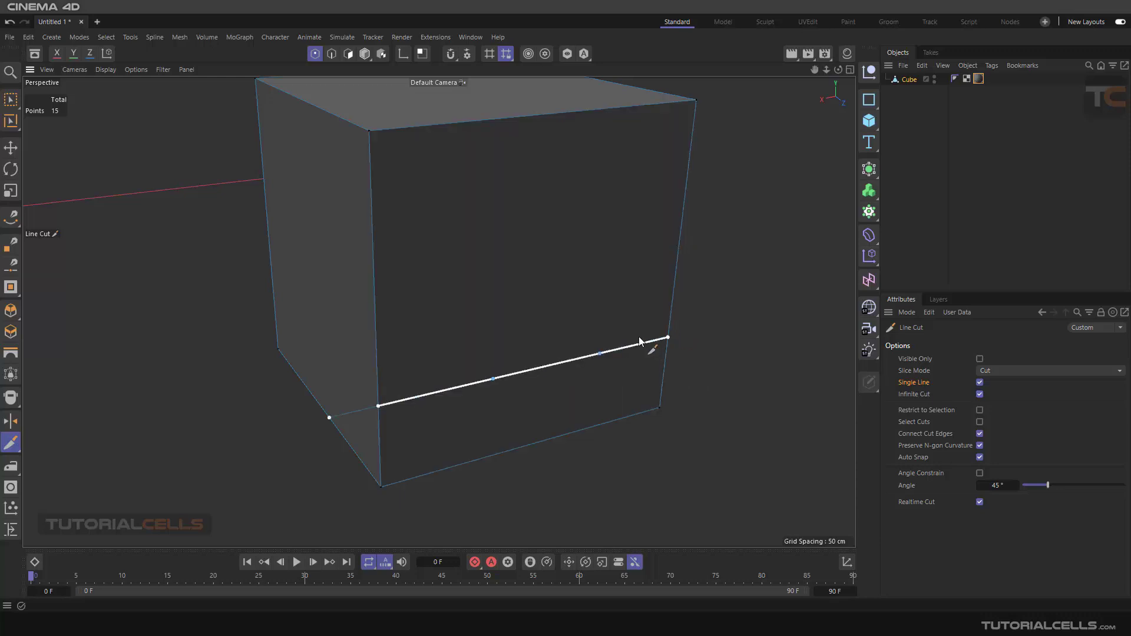
pyautogui.scroll(3, 529, 413)
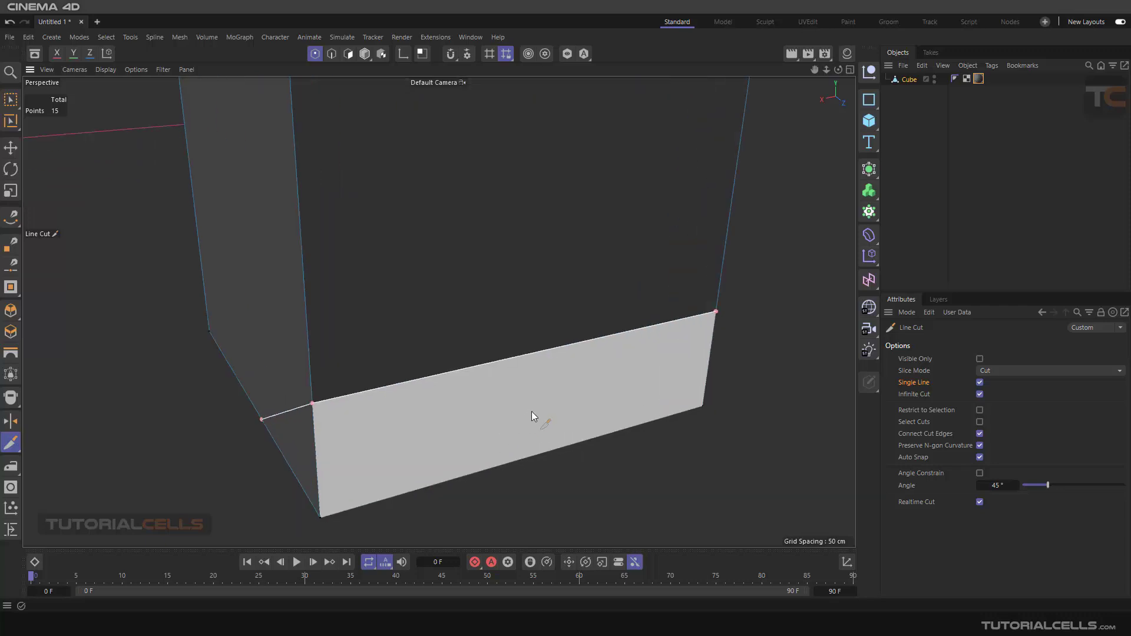
pyautogui.scroll(-3, 531, 411)
pyautogui.scroll(-4, 424, 431)
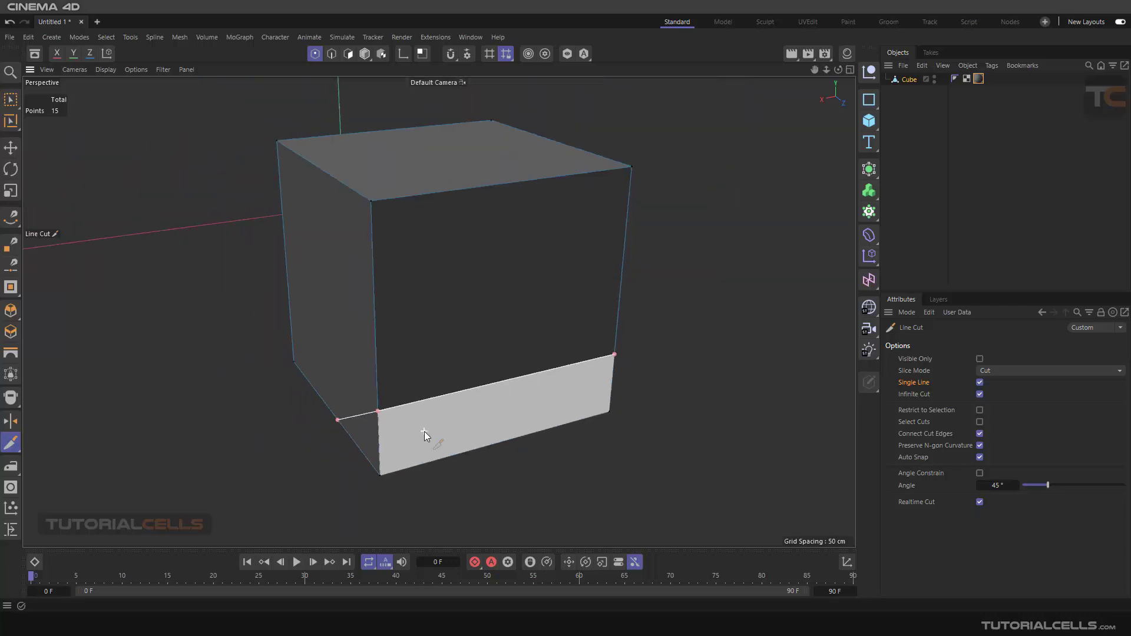
pyautogui.hotkey('ctrl', 'z')
# Step: In the Front view, enable Angle Constrain and draw a horizontal infinite cut through the cube's middle
pyautogui.scroll(-2, 490, 453)
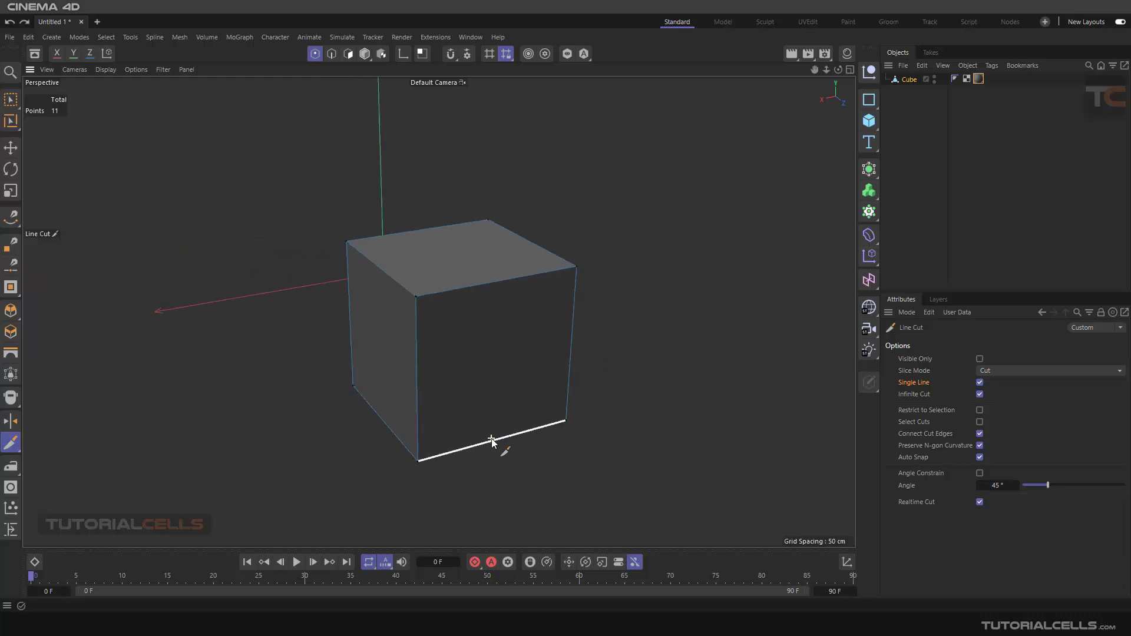
pyautogui.middleClick(487, 395)
pyautogui.middleClick(609, 431)
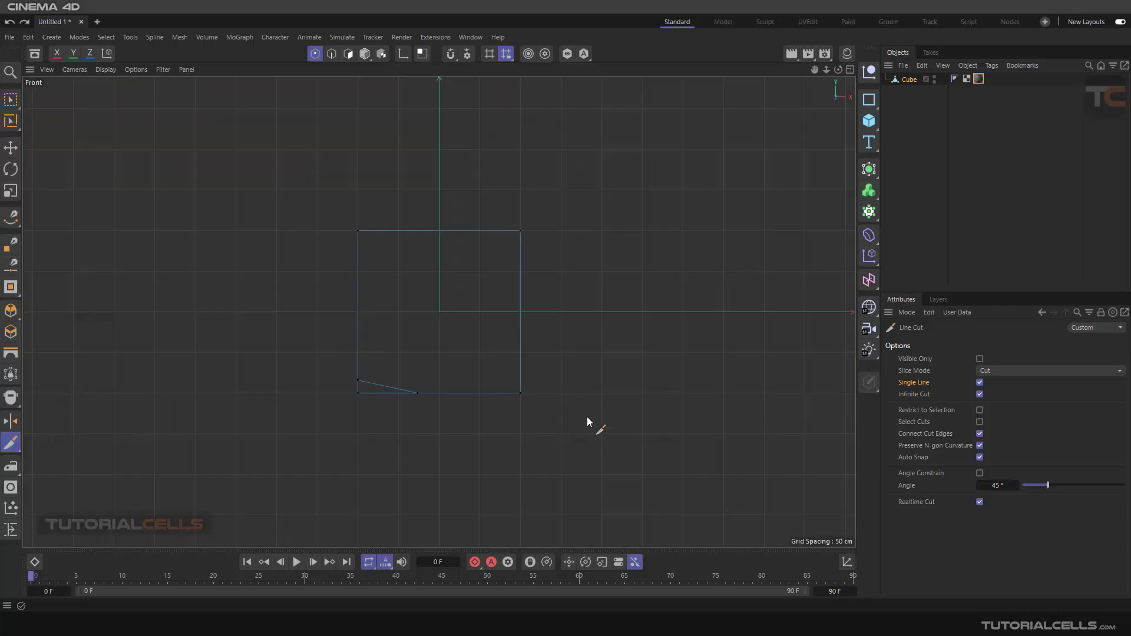
pyautogui.scroll(2, 356, 302)
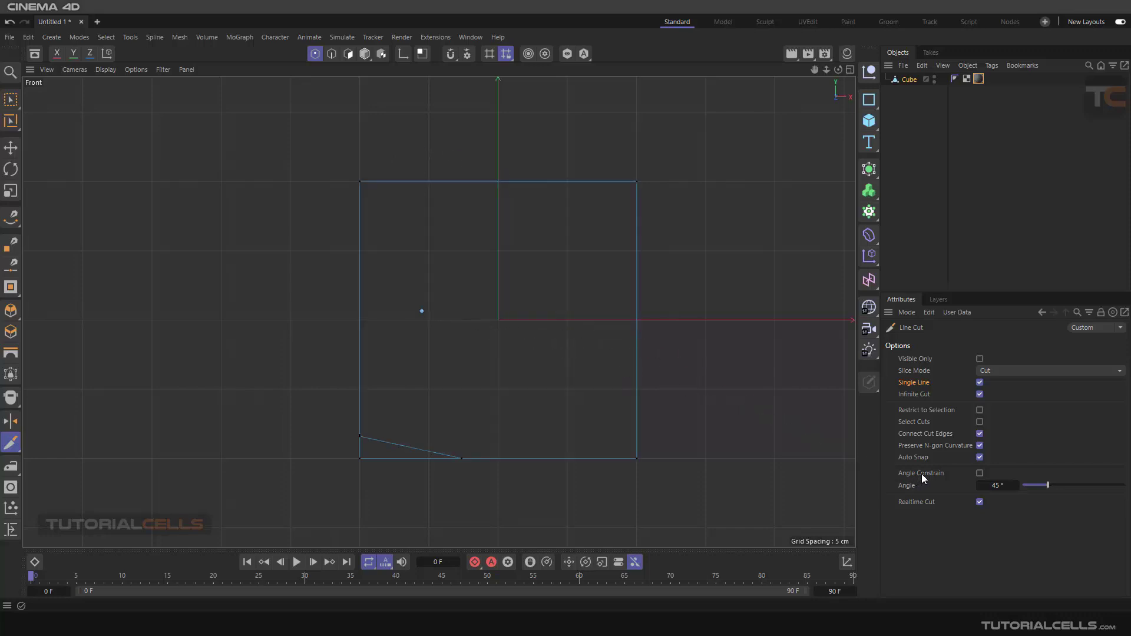
pyautogui.click(980, 474)
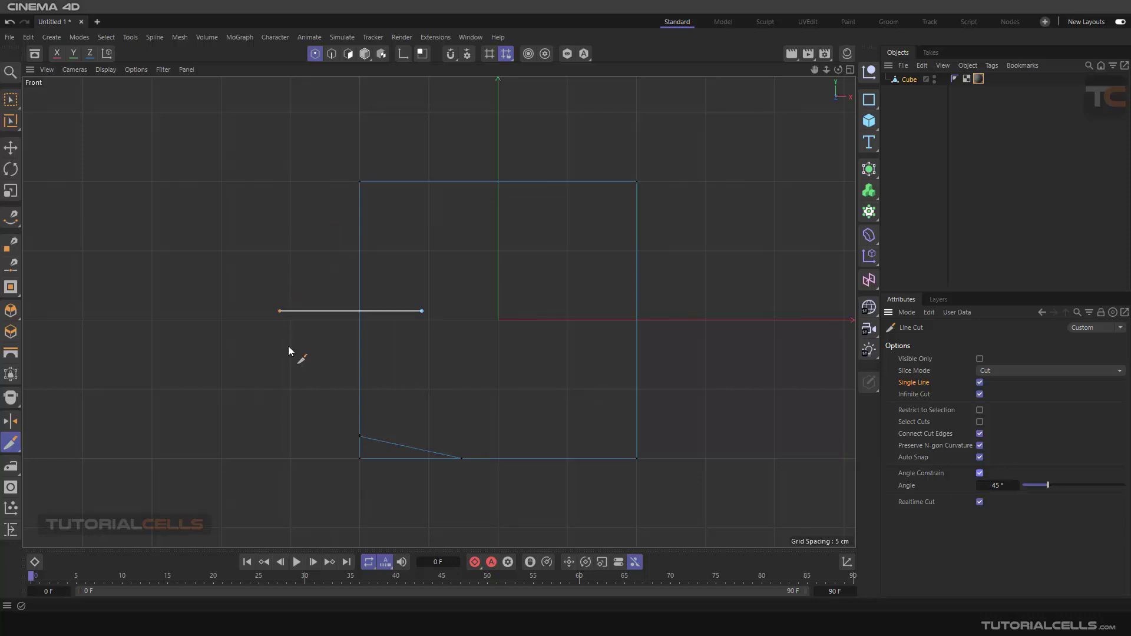
pyautogui.click(553, 307)
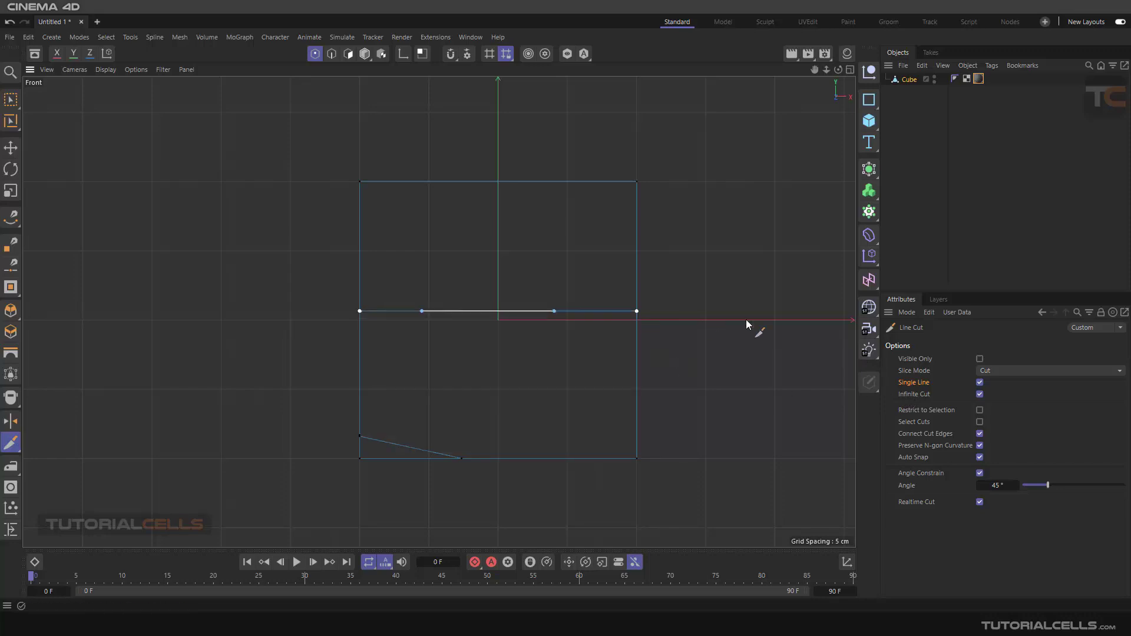
# Step: Check the horizontal cut in the other views, undo it and return to the Perspective view
pyautogui.middleClick(333, 299)
pyautogui.middleClick(291, 247)
pyautogui.scroll(-2, 449, 345)
pyautogui.moveTo(451, 345)
pyautogui.keyDown('alt'); pyautogui.mouseDown()
pyautogui.moveTo(679, 307)
pyautogui.moveTo(444, 343)
pyautogui.moveTo(440, 331)
pyautogui.moveTo(458, 336)
pyautogui.mouseUp(); pyautogui.keyUp('alt')
pyautogui.middleClick(540, 411)
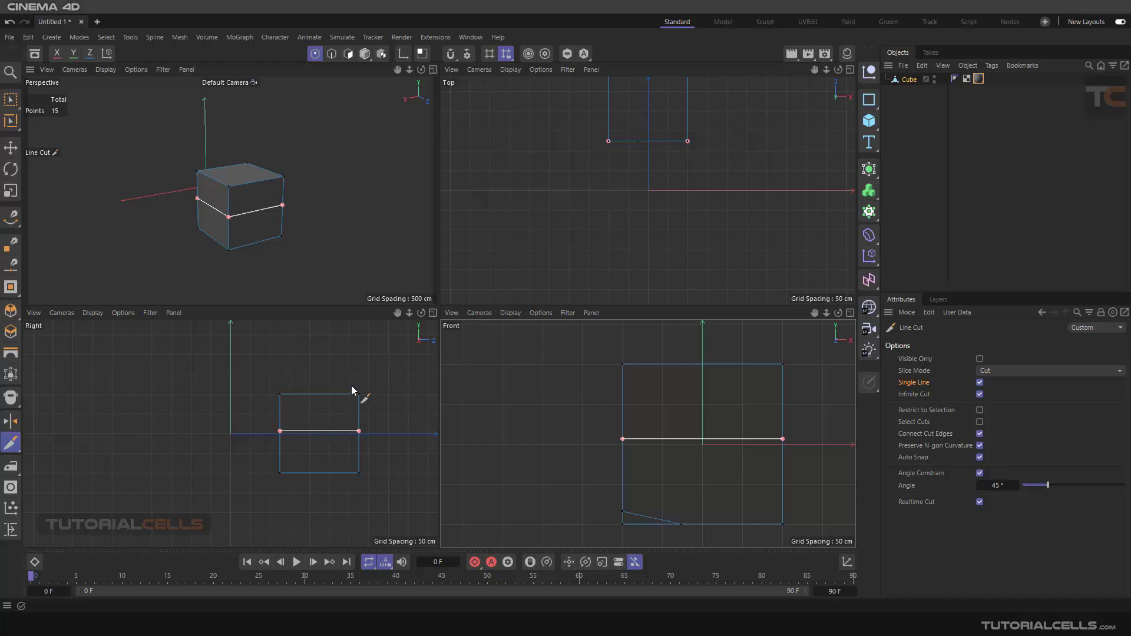
pyautogui.middleClick(285, 232)
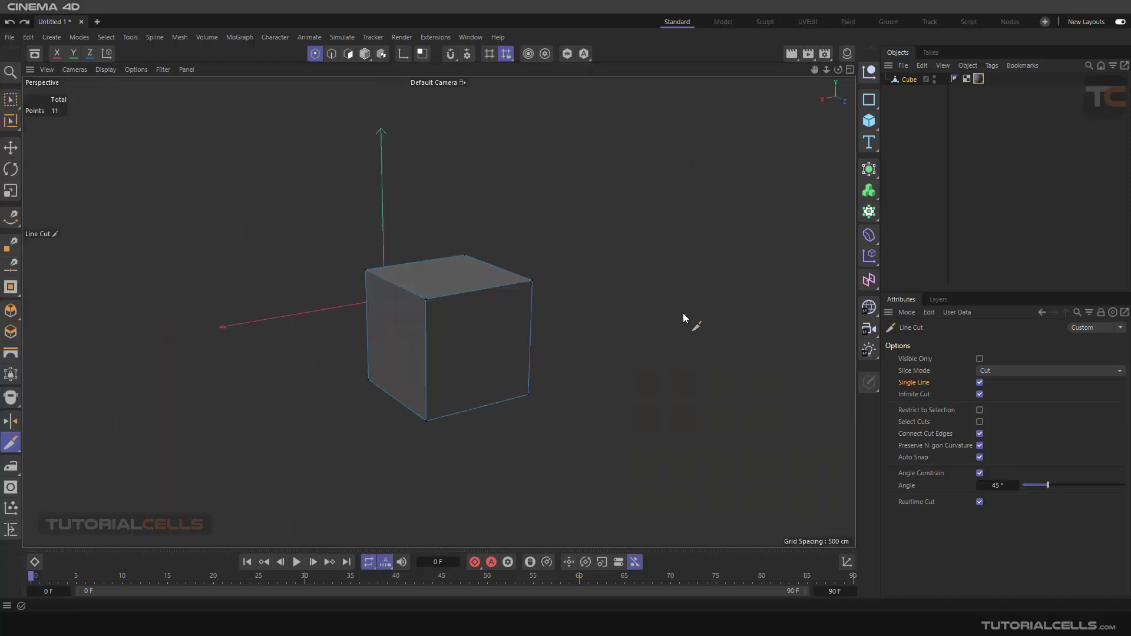
# Step: Turn off Single Line for Line Cut and switch to Polygons mode
pyautogui.click(979, 382)
pyautogui.scroll(8, 401, 345)
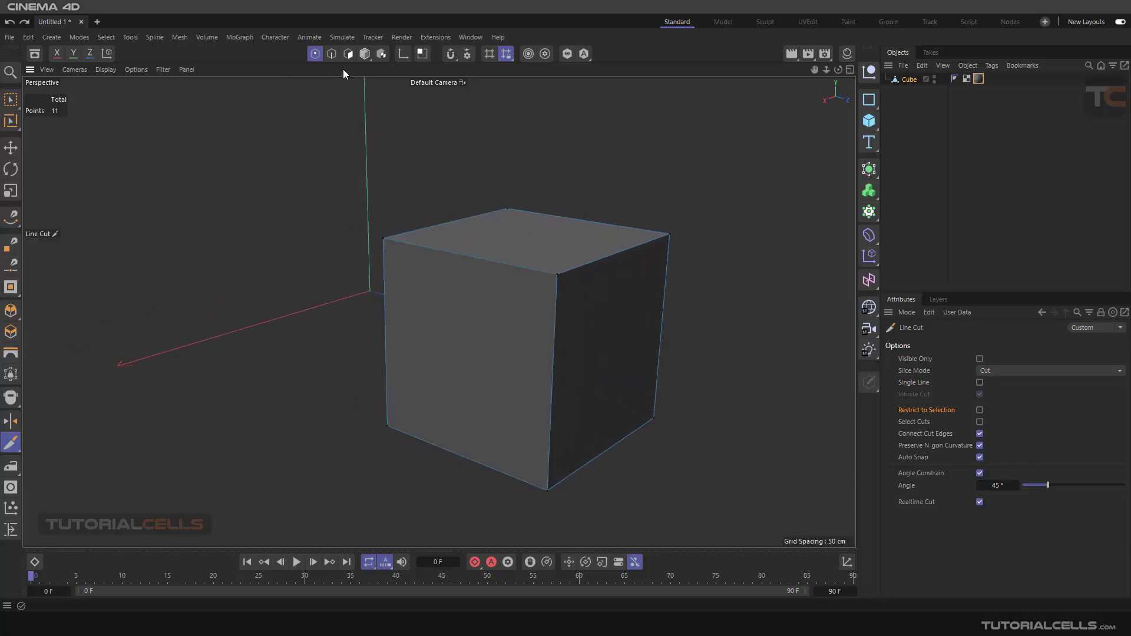
pyautogui.click(348, 54)
pyautogui.click(423, 296)
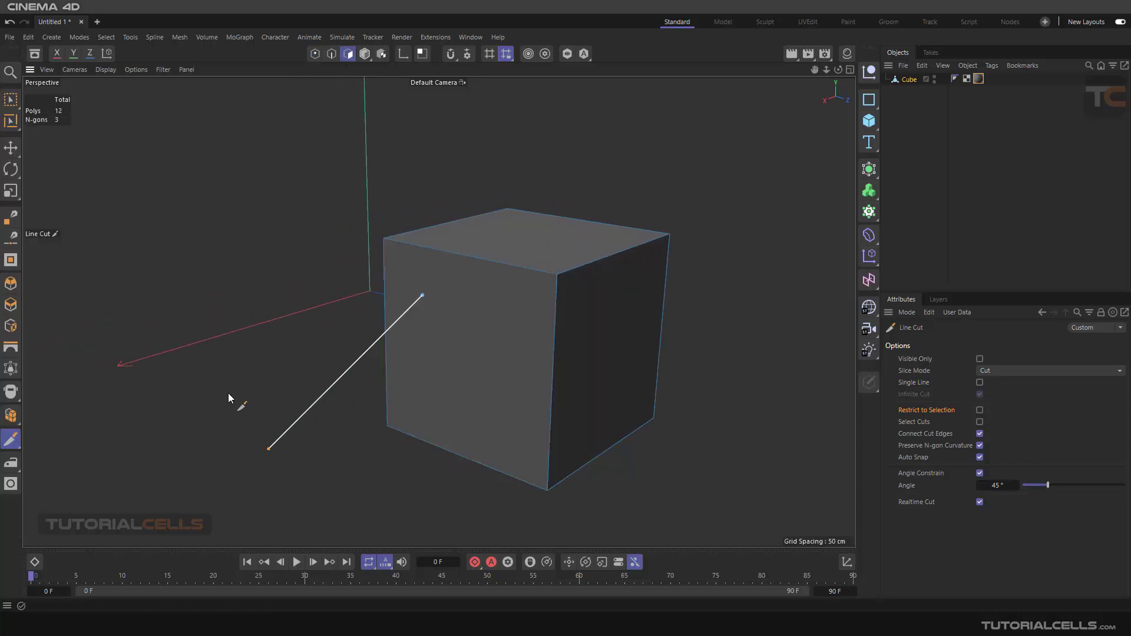
pyautogui.press('Escape')
pyautogui.click(8, 146)
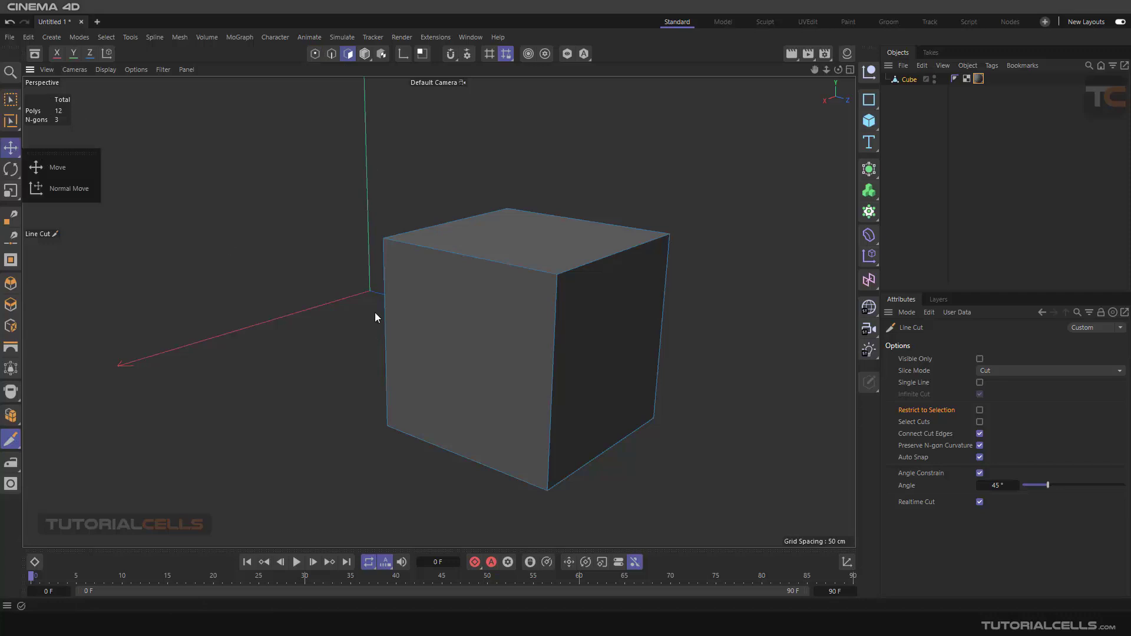
pyautogui.moveTo(503, 324); pyautogui.dragTo(270, 324)
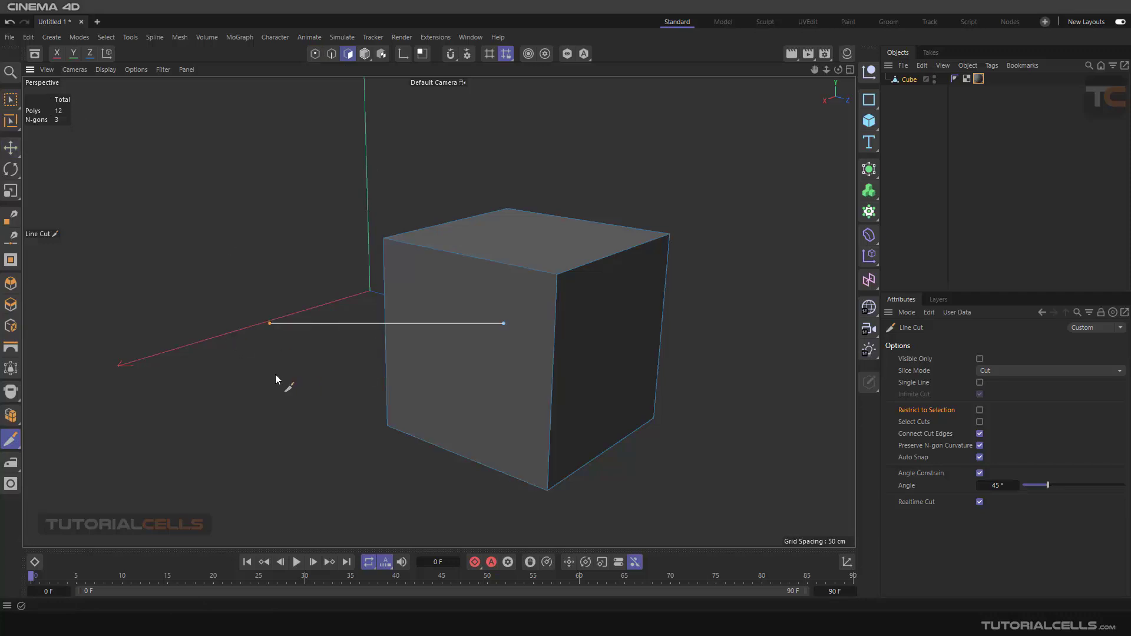
pyautogui.press('Escape')
# Step: Select the cube's left-hand side face, reactivate Line Cut and enable Restrict to Selection
pyautogui.click(12, 149)
pyautogui.click(469, 321)
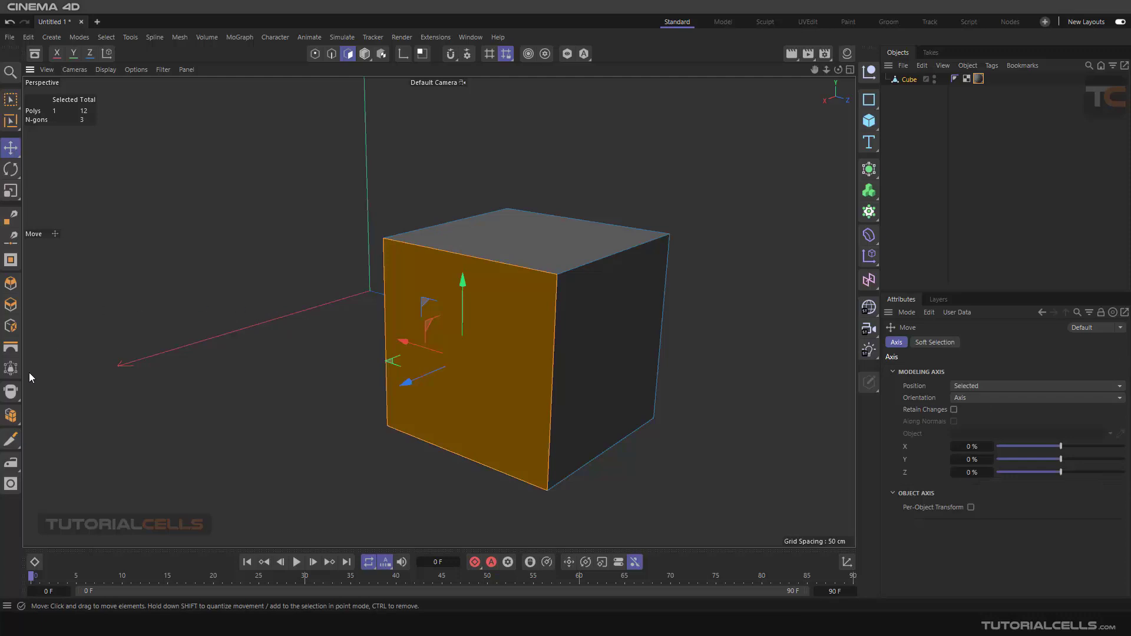
pyautogui.press('k')
pyautogui.press('k')
pyautogui.click(979, 410)
# Step: Draw a horizontal cut line across the whole cube, turn off Angle Constrain and continue the line freely around the cube
pyautogui.click(359, 312)
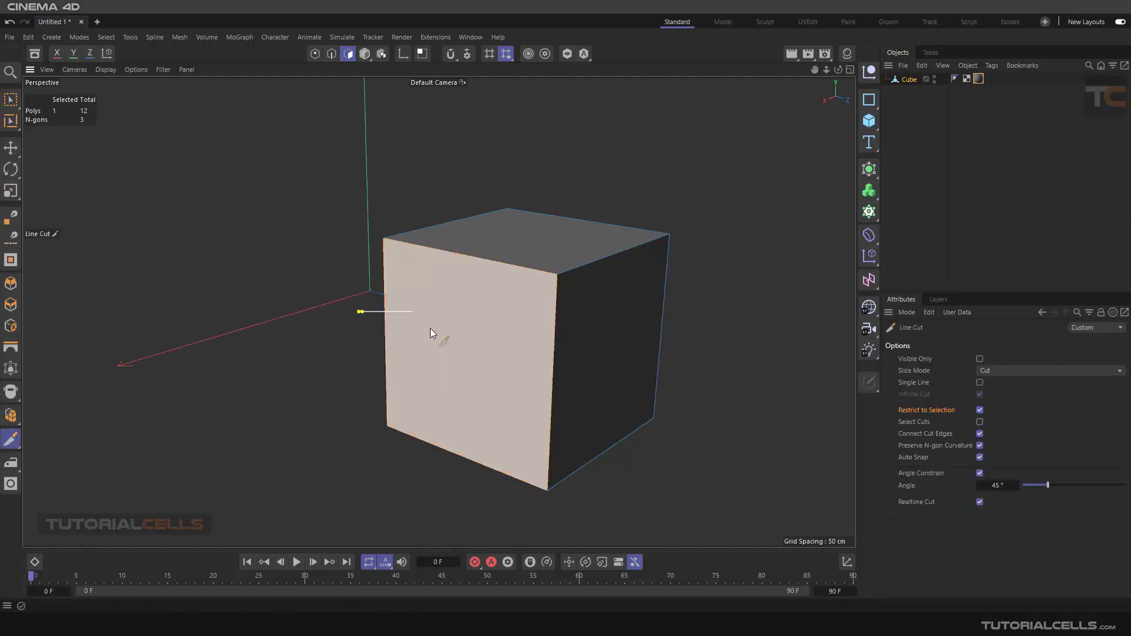
pyautogui.click(698, 323)
pyautogui.click(979, 473)
pyautogui.click(583, 190)
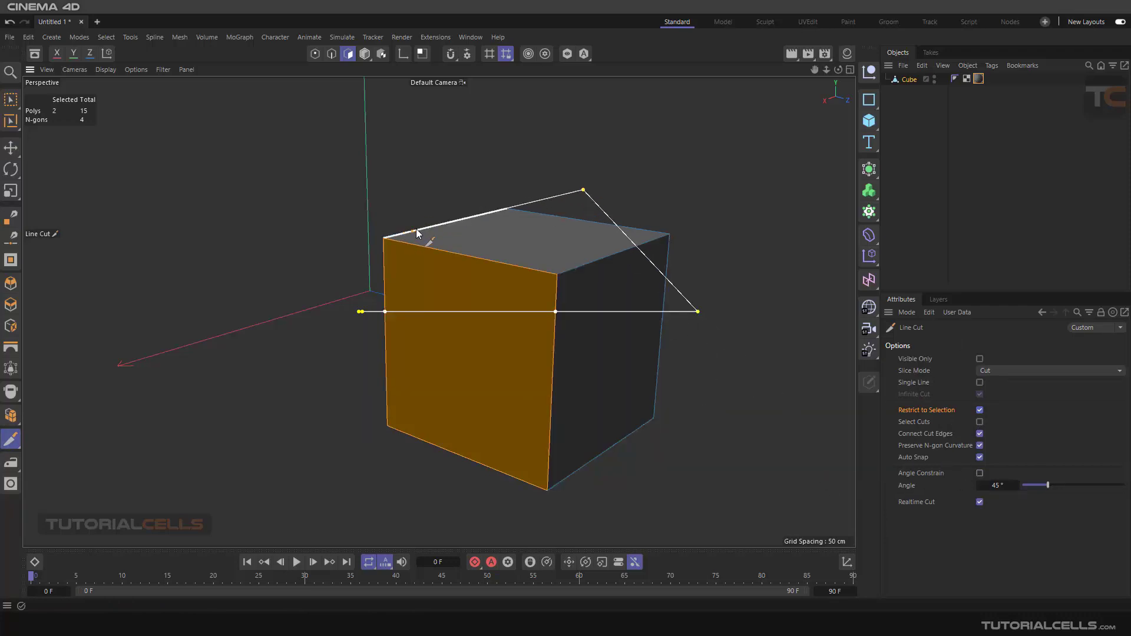
pyautogui.click(446, 507)
pyautogui.click(655, 505)
# Step: Undo the extra line points and finish the cut across the selected face
pyautogui.hotkey('ctrl', 'z')
pyautogui.hotkey('ctrl', 'z')
pyautogui.press('Escape')
pyautogui.moveTo(722, 354)
pyautogui.keyDown('alt'); pyautogui.mouseDown()
pyautogui.moveTo(495, 351)
pyautogui.moveTo(662, 409)
pyautogui.moveTo(697, 365)
pyautogui.moveTo(716, 362)
pyautogui.mouseUp(); pyautogui.keyUp('alt')
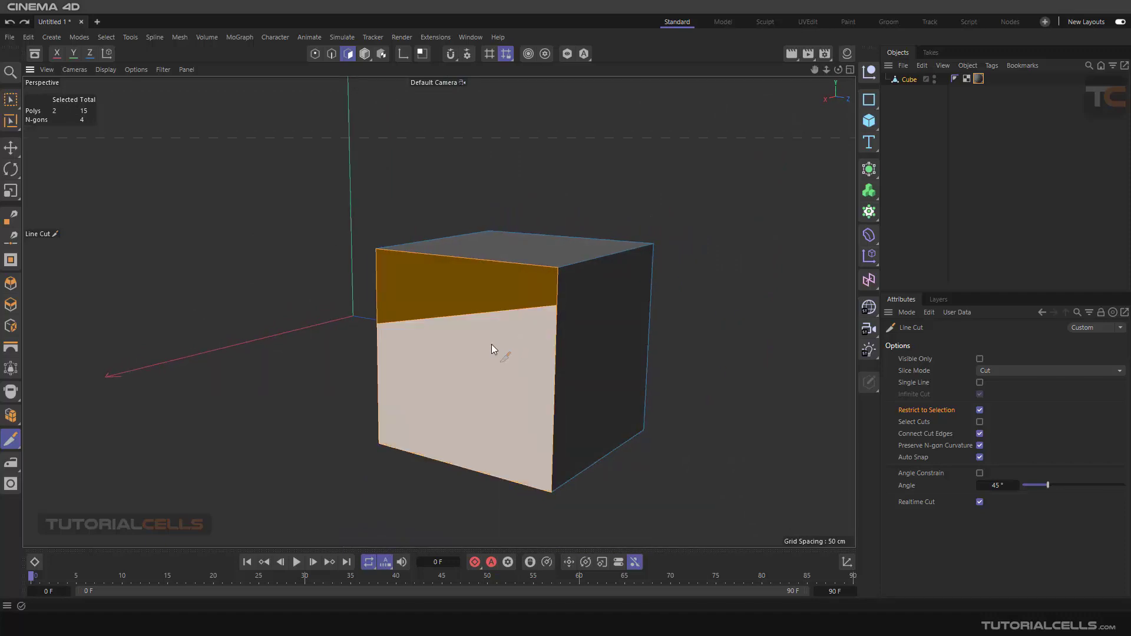
# Step: Turn off Restrict to Selection, undo the cut on the selected face and clear the face selection
pyautogui.click(979, 411)
pyautogui.hotkey('ctrl', 'z')
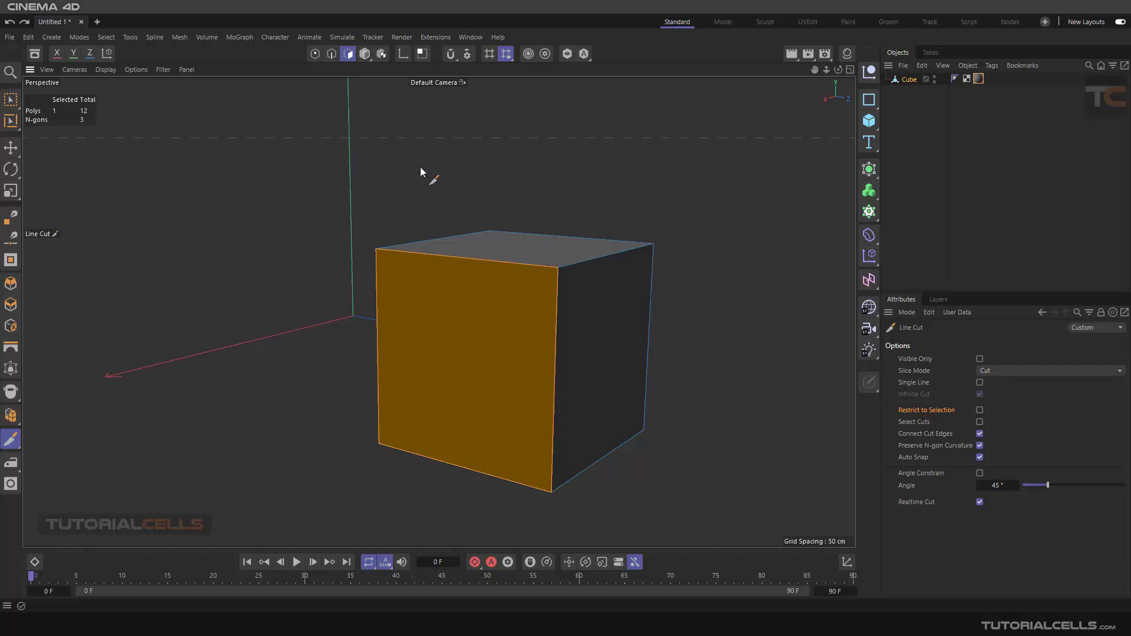
pyautogui.press('e')
pyautogui.click(136, 164)
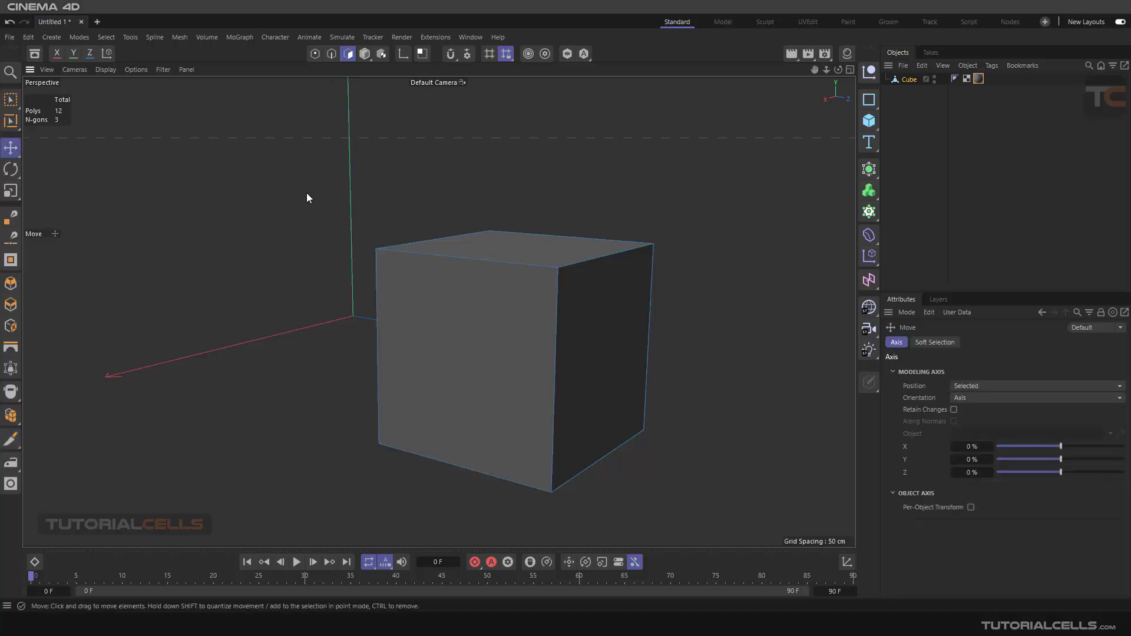
# Step: In Points mode, enable Select Cuts for Line Cut and draw a closed four-sided cut overlapping the left-hand face's outer edge
pyautogui.click(315, 55)
pyautogui.click(12, 442)
pyautogui.keyDown('alt'); pyautogui.moveTo(846, 410); pyautogui.dragTo(843, 437); pyautogui.keyUp('alt')
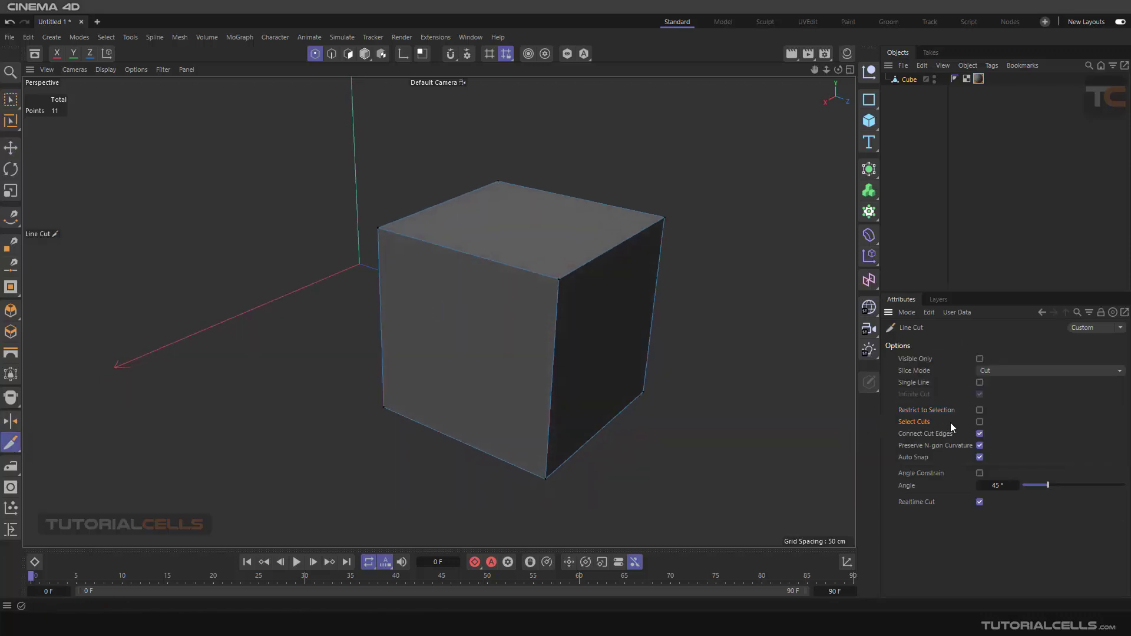
pyautogui.click(976, 422)
pyautogui.click(353, 270)
pyautogui.click(490, 313)
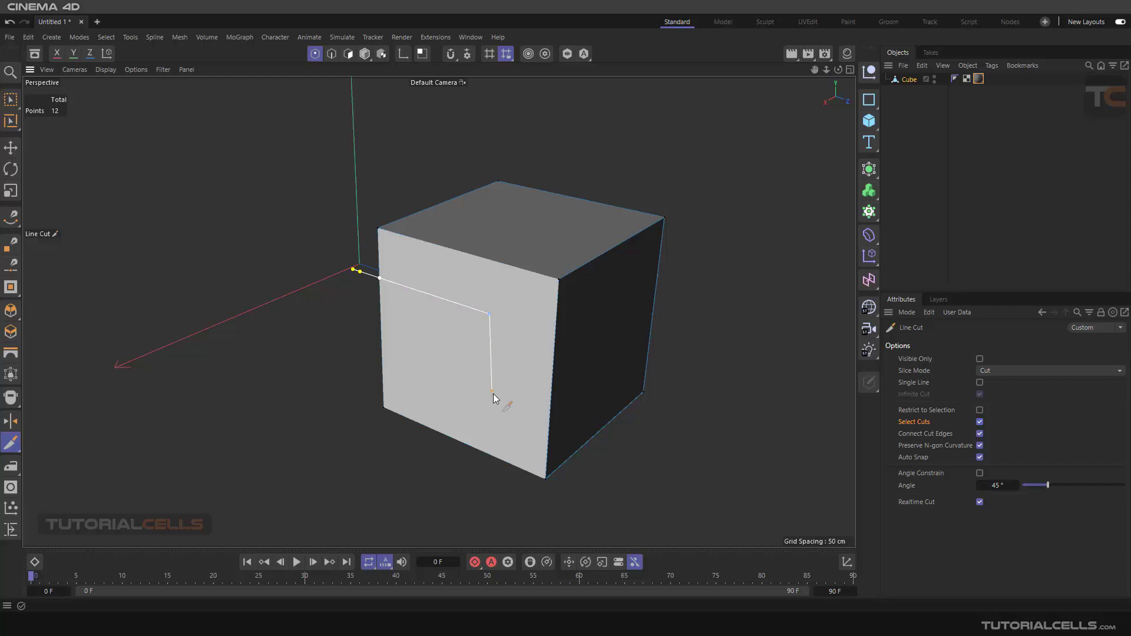
pyautogui.click(494, 396)
pyautogui.click(347, 360)
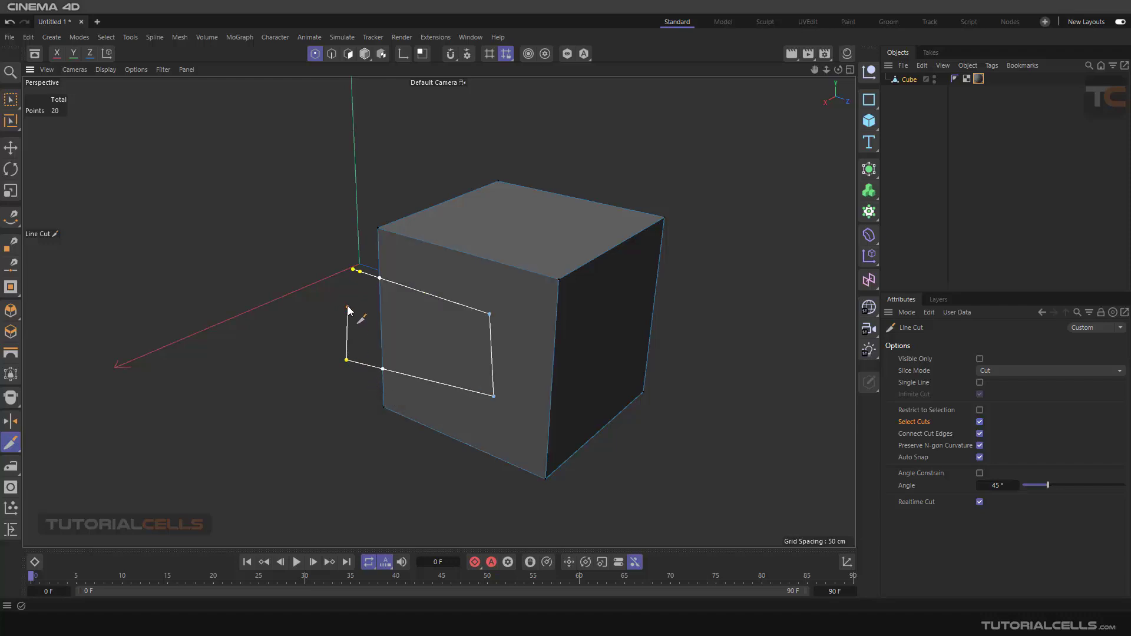
pyautogui.click(354, 270)
# Step: Finish the cut with the Move tool and switch to Edges mode to examine the selected cut edges
pyautogui.keyDown('alt'); pyautogui.moveTo(178, 369); pyautogui.dragTo(303, 429); pyautogui.keyUp('alt')
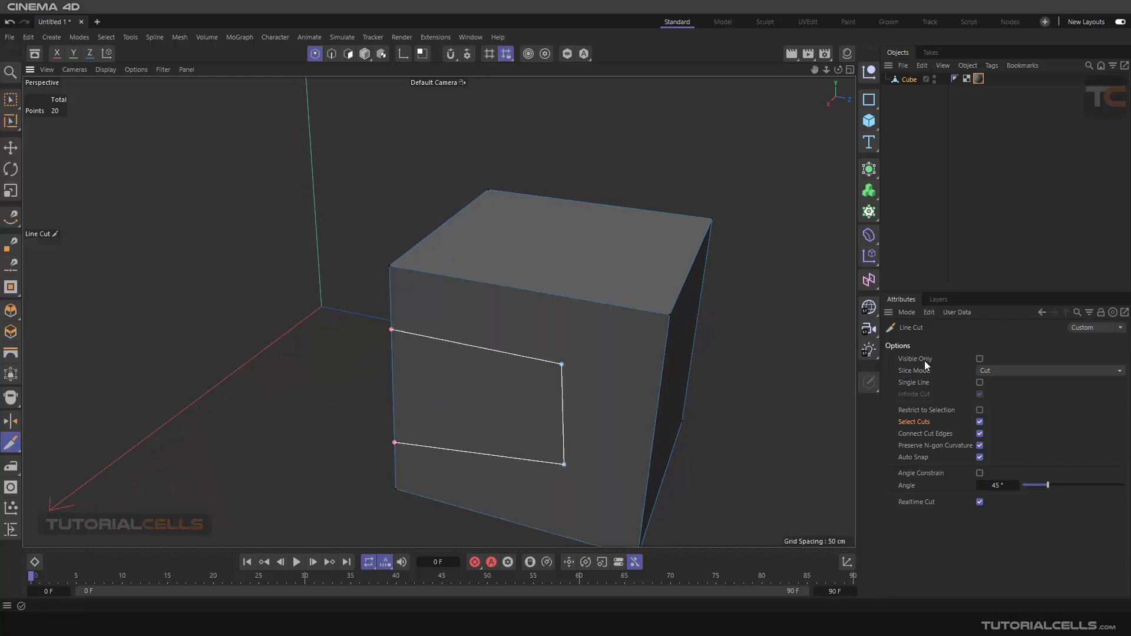
pyautogui.keyDown('alt'); pyautogui.moveTo(490, 450); pyautogui.dragTo(450, 416, button='middle'); pyautogui.keyUp('alt')
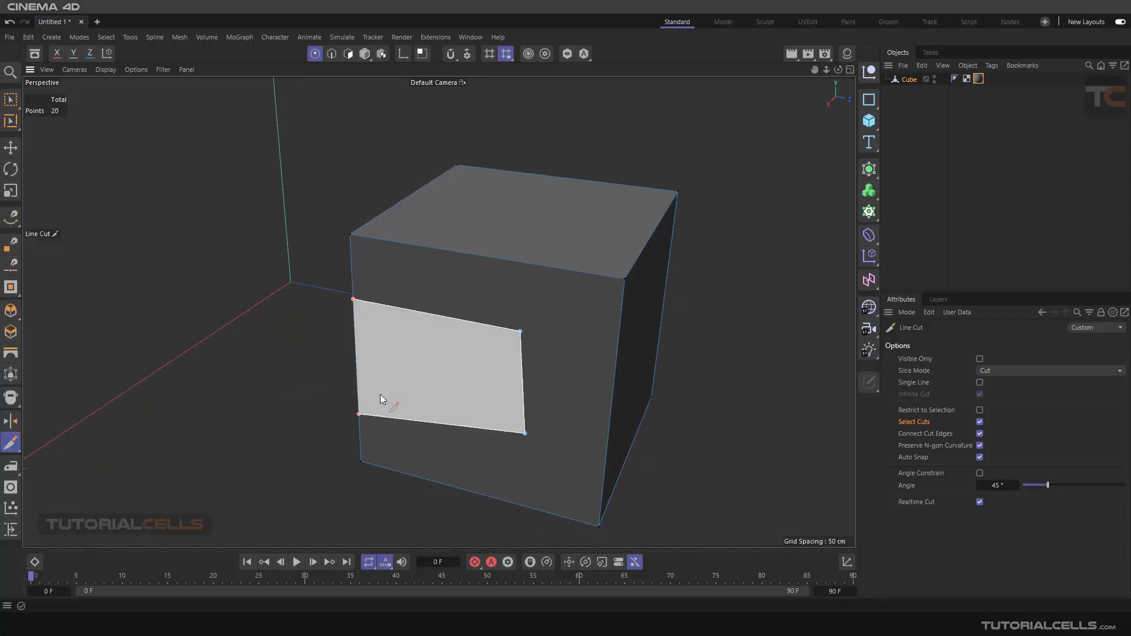
pyautogui.press('e')
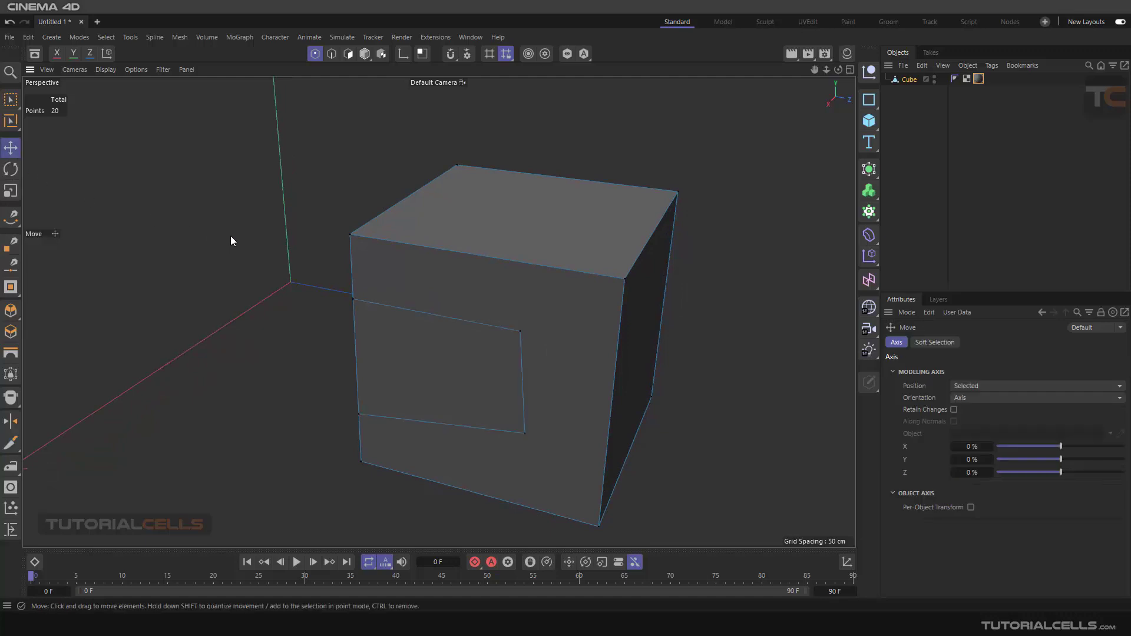
pyautogui.click(334, 58)
pyautogui.keyDown('alt'); pyautogui.moveTo(279, 294); pyautogui.dragTo(117, 382); pyautogui.keyUp('alt')
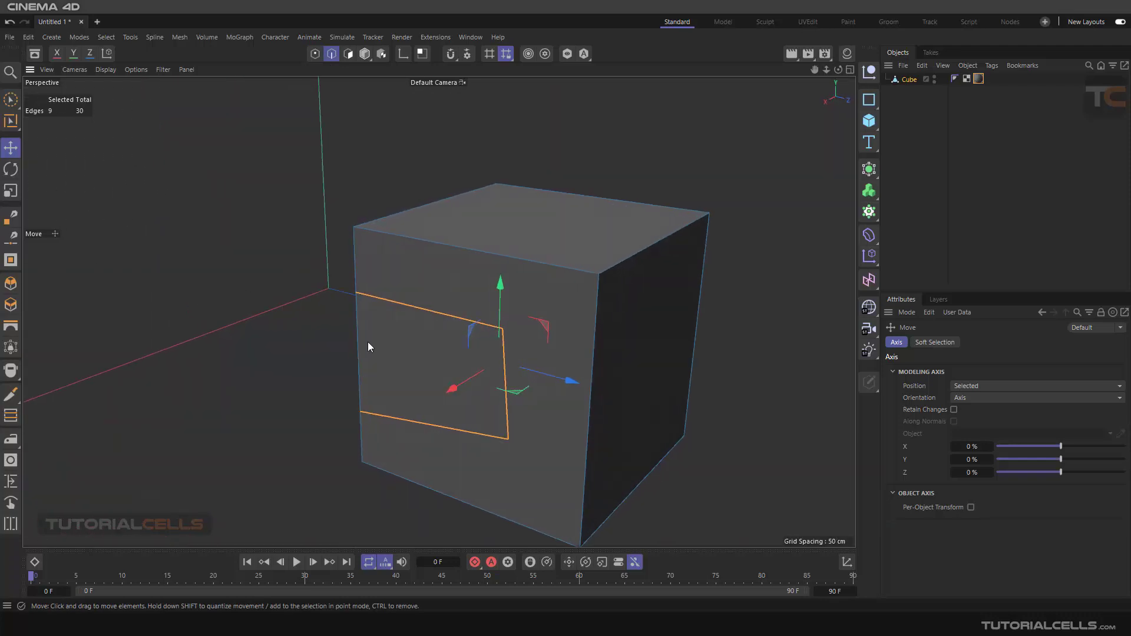
# Step: Reactivate Line Cut, turn off Connect Cut Edges and draw a closed four-sided cut overlapping the top face's outer edge
pyautogui.click(11, 395)
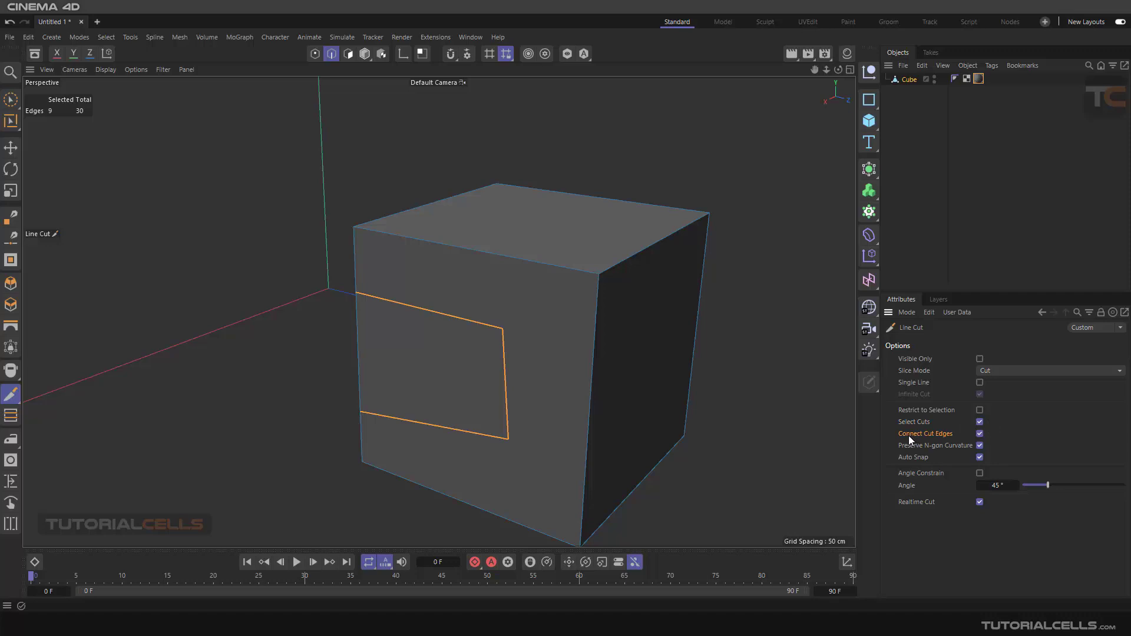
pyautogui.keyDown('alt'); pyautogui.moveTo(553, 260); pyautogui.dragTo(351, 152); pyautogui.keyUp('alt')
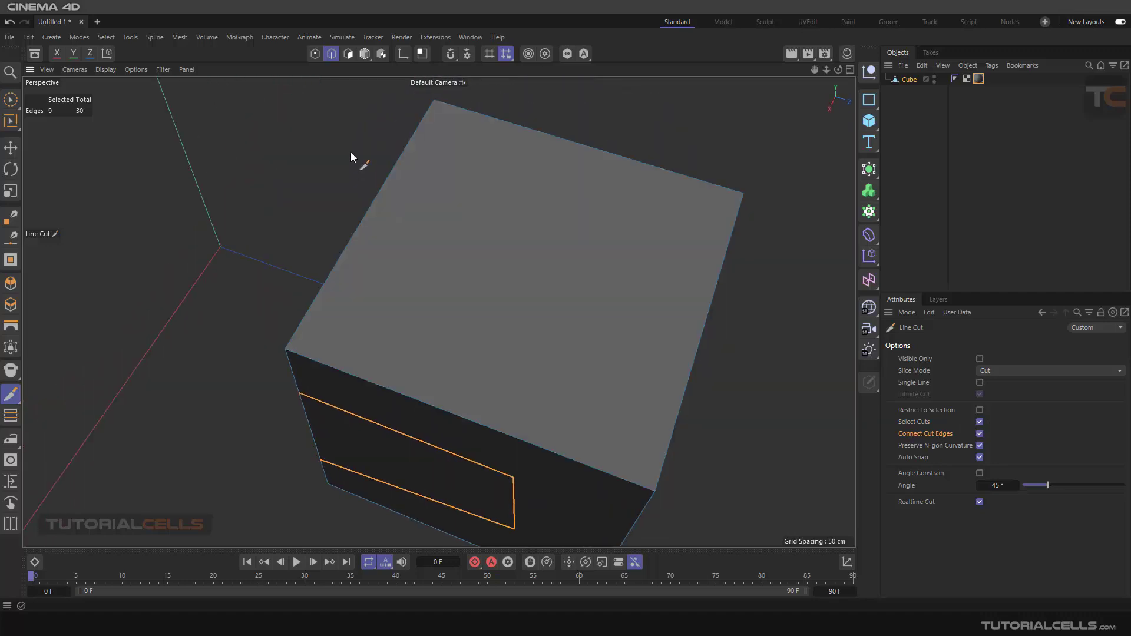
pyautogui.click(352, 152)
pyautogui.click(980, 433)
pyautogui.click(540, 216)
pyautogui.click(495, 334)
pyautogui.click(248, 256)
pyautogui.click(351, 152)
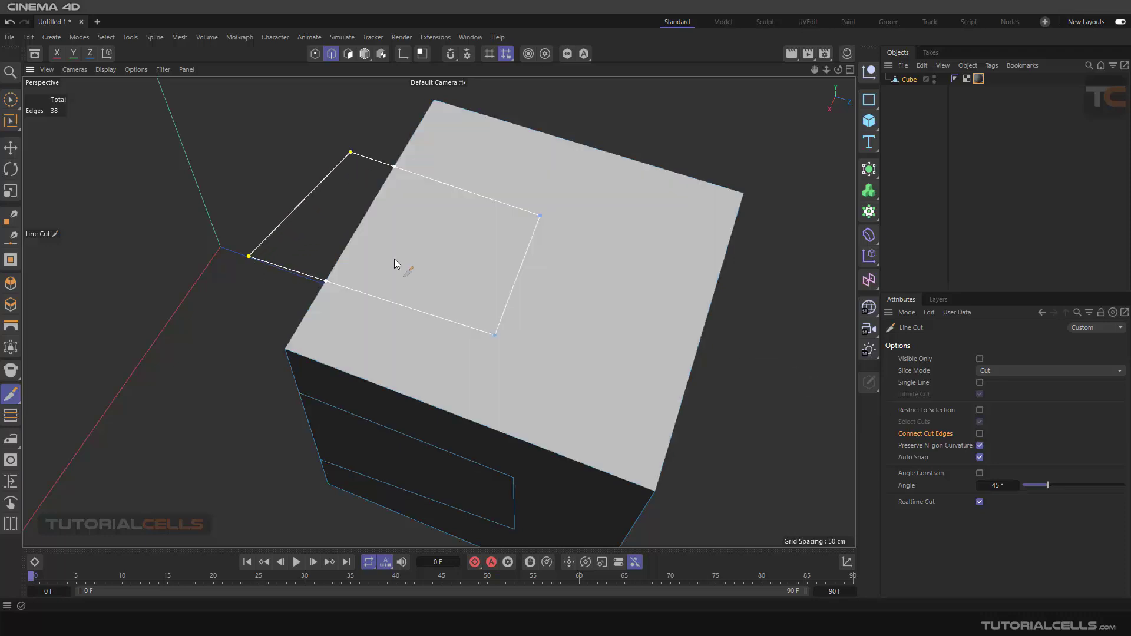
# Step: Finish the cut with the Move tool and switch to Points mode to examine the top face's outer edge
pyautogui.moveTo(249, 205)
pyautogui.keyDown('alt'); pyautogui.mouseDown()
pyautogui.moveTo(239, 202)
pyautogui.moveTo(247, 192)
pyautogui.mouseUp(); pyautogui.keyUp('alt')
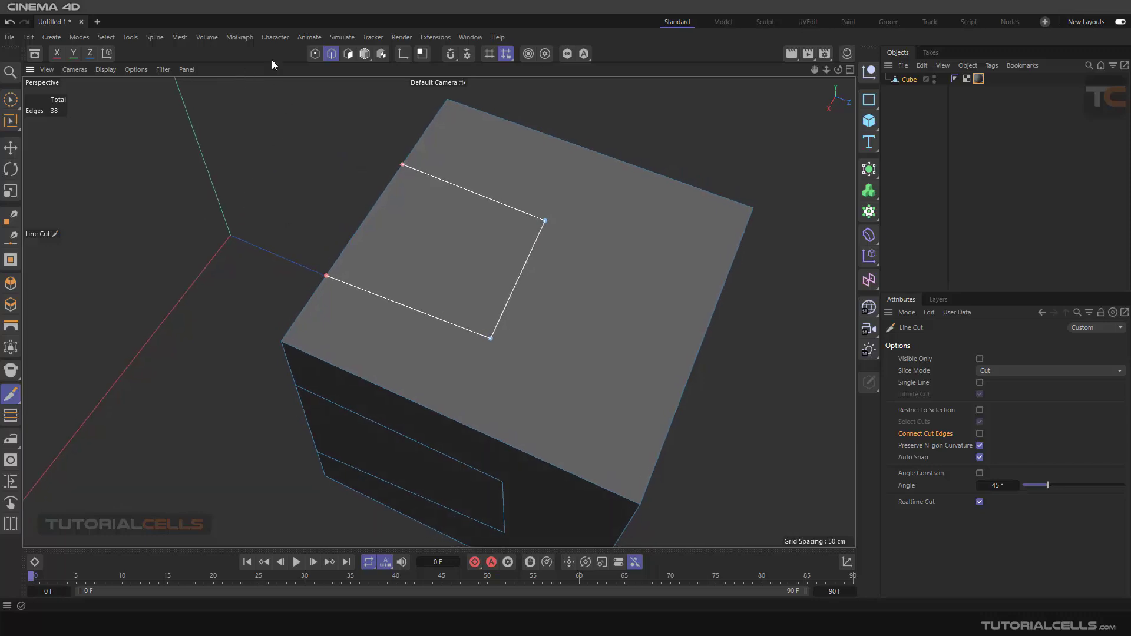
pyautogui.click(11, 147)
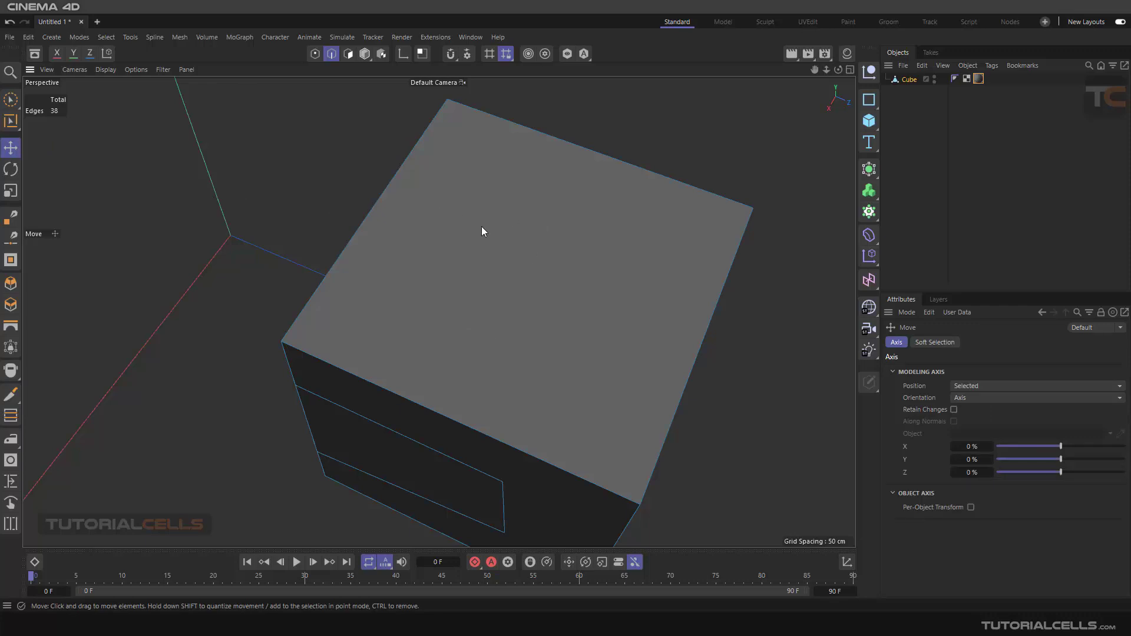
pyautogui.click(315, 55)
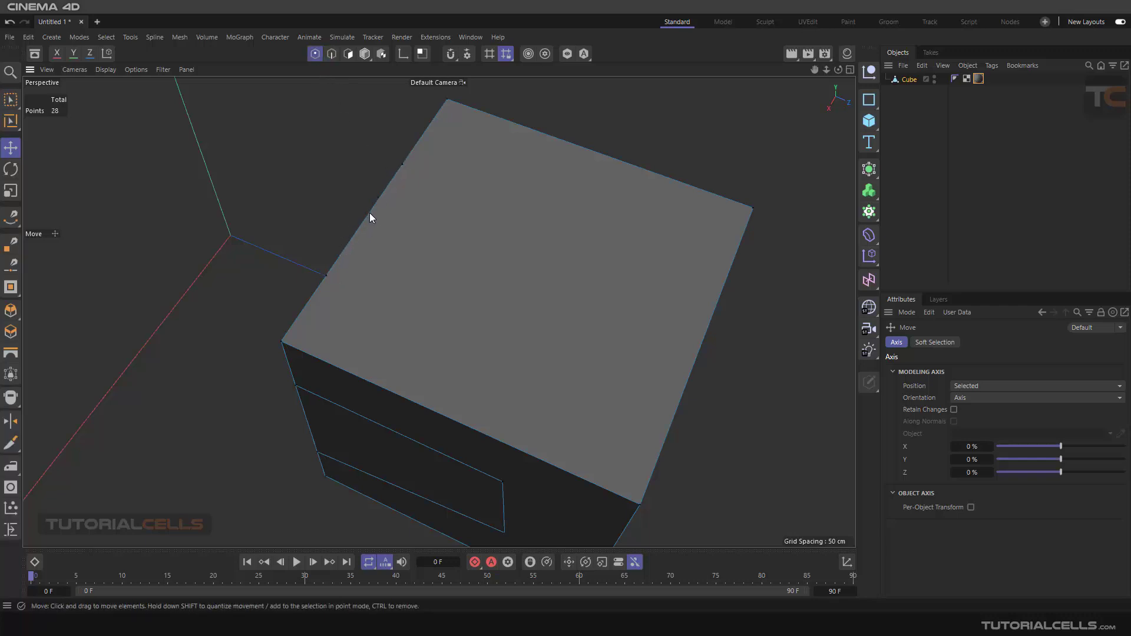
# Step: Turn on Connect Cut Edges for Line Cut, draw a closed four-sided cut overlapping the top face's outer edge and finish it with the Move tool
pyautogui.click(11, 443)
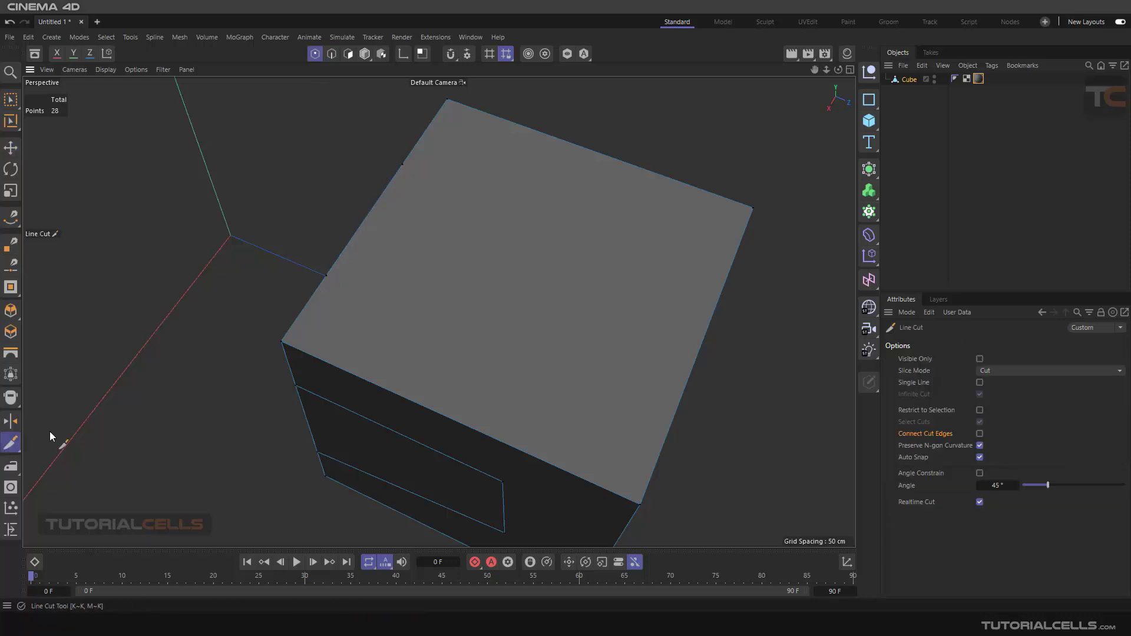
pyautogui.click(979, 434)
pyautogui.click(388, 134)
pyautogui.click(583, 220)
pyautogui.click(529, 368)
pyautogui.click(274, 289)
pyautogui.click(388, 134)
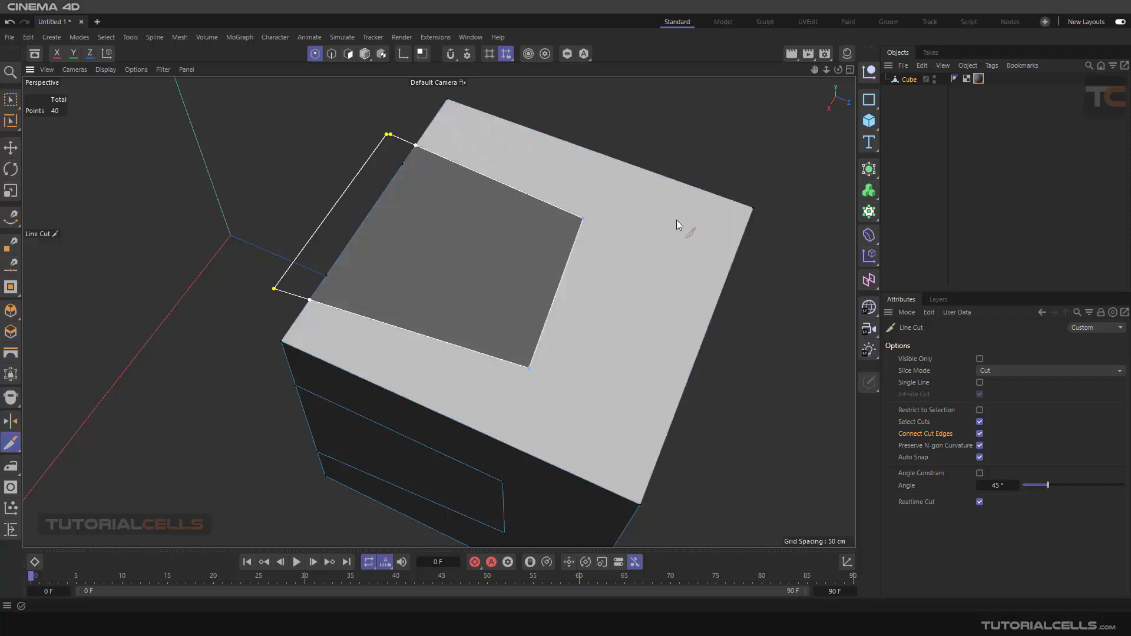
pyautogui.click(12, 149)
pyautogui.keyDown('alt'); pyautogui.moveTo(142, 164); pyautogui.dragTo(225, 205); pyautogui.keyUp('alt')
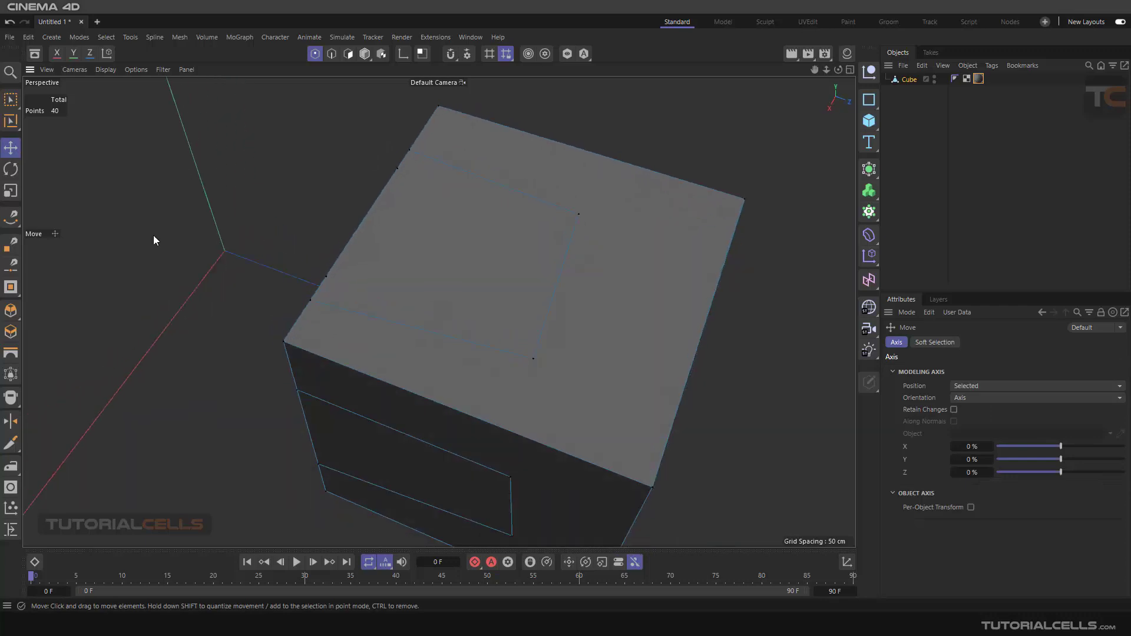
# Step: Reactivate Line Cut and add a Polygon primitive to the scene
pyautogui.press('k')
pyautogui.press('k')
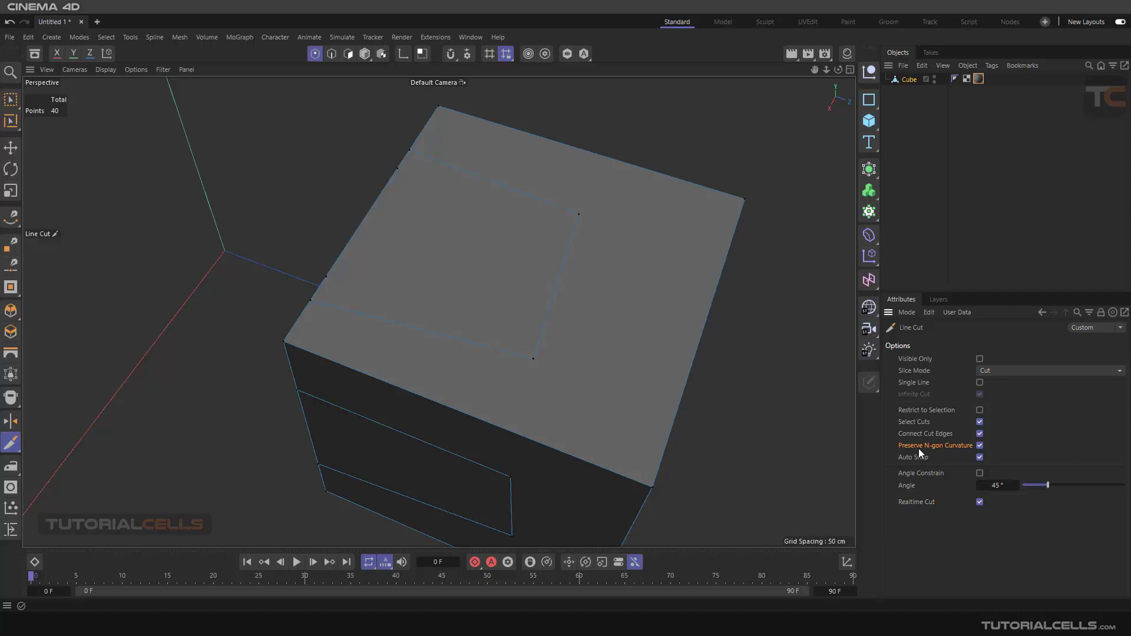
pyautogui.scroll(-5, 557, 323)
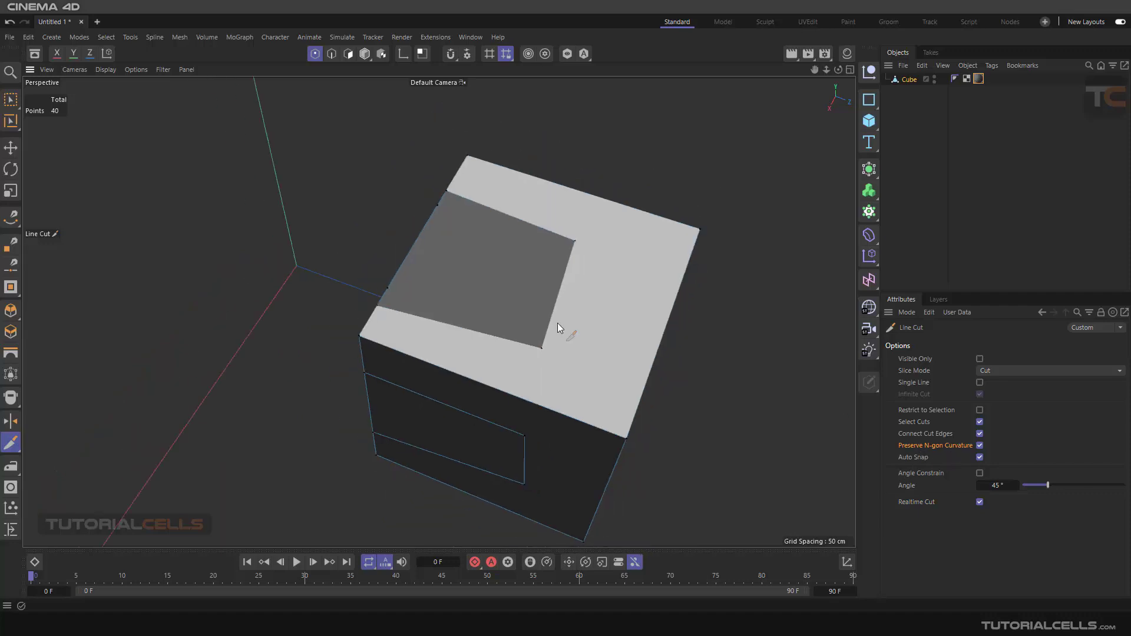
pyautogui.click(902, 79)
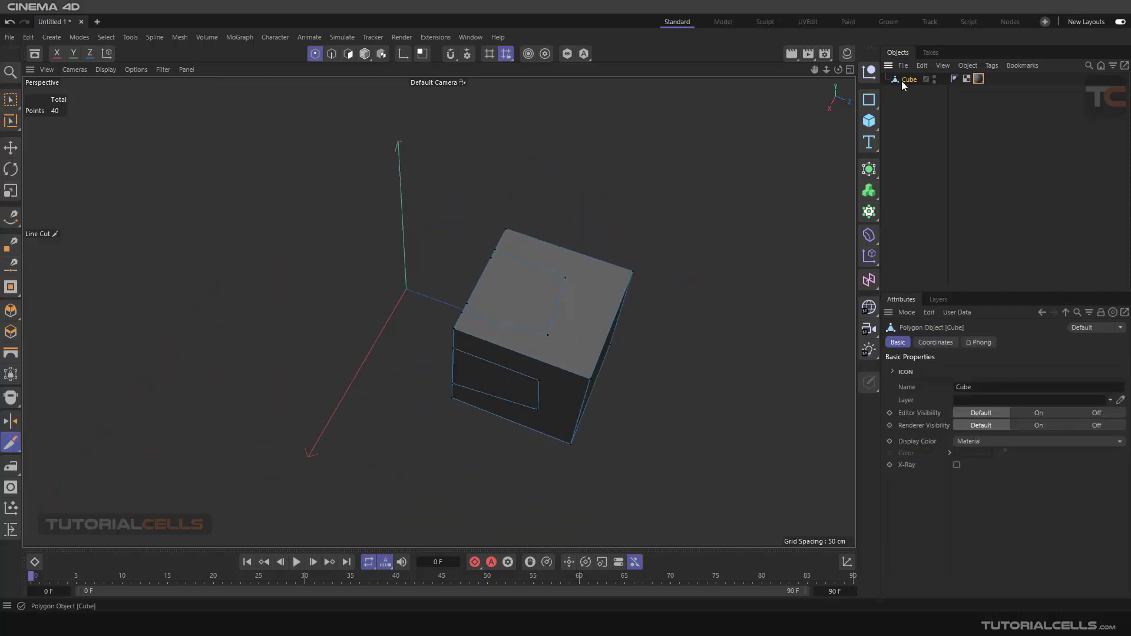
pyautogui.click(866, 103)
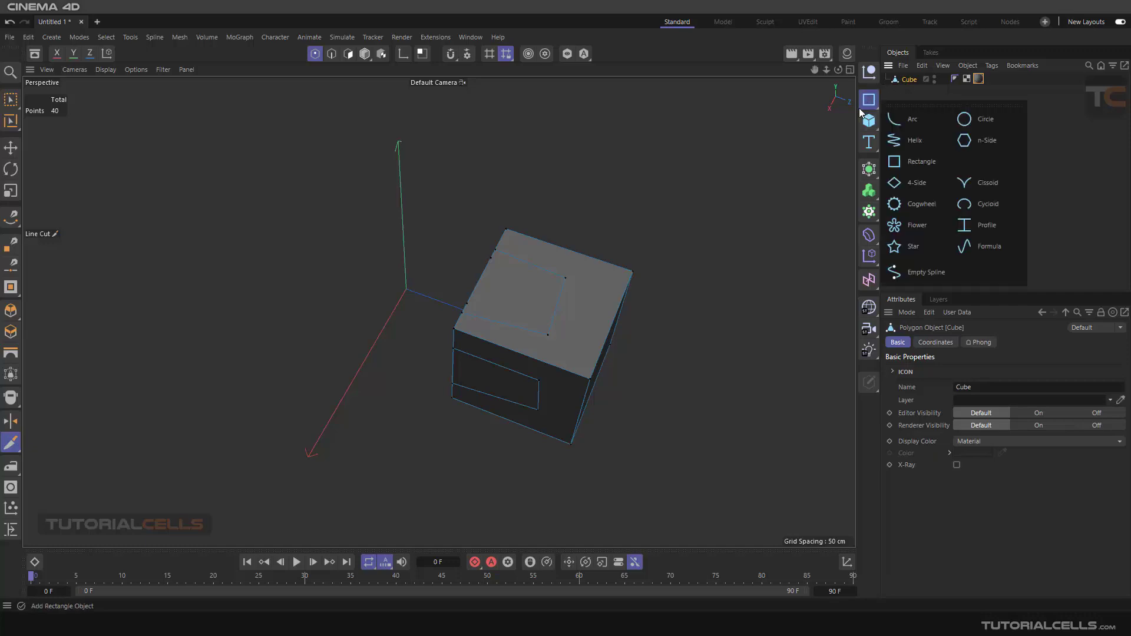
pyautogui.click(866, 122)
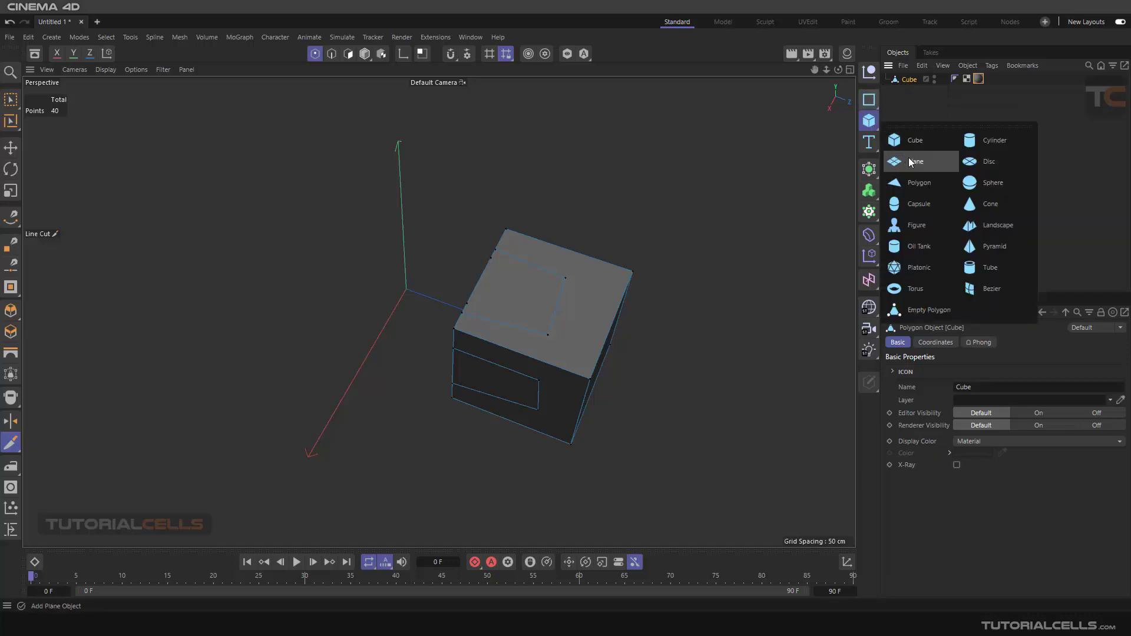
pyautogui.click(918, 183)
pyautogui.scroll(-3, 422, 270)
pyautogui.scroll(4, 422, 270)
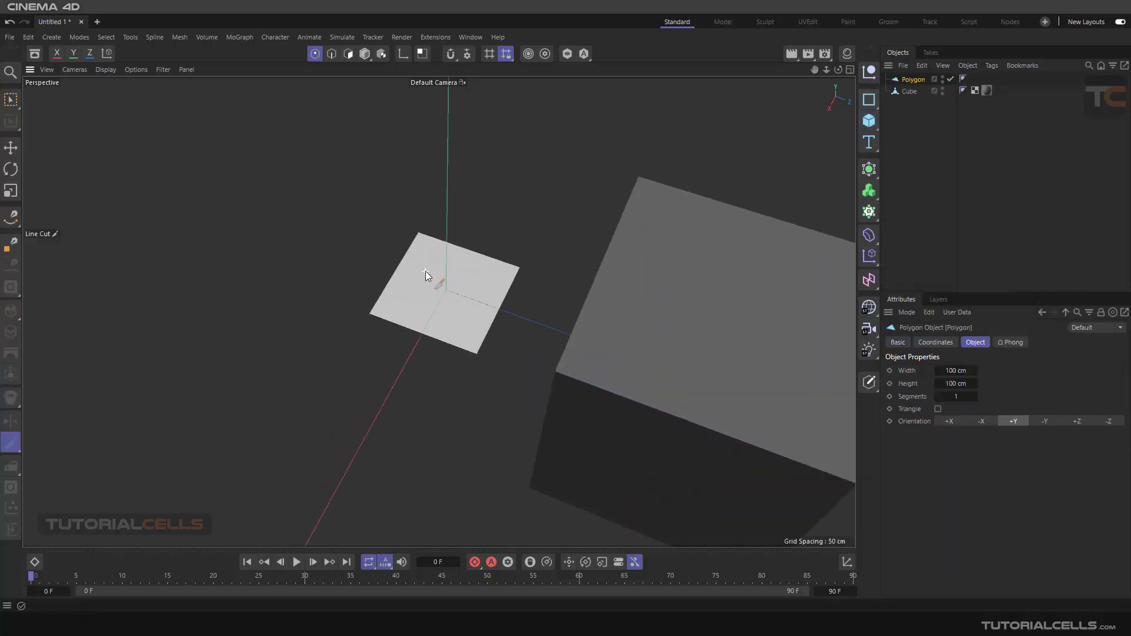
# Step: Copy the cube's material tag to the Polygon object and make the Polygon editable
pyautogui.keyDown('ctrl'); pyautogui.moveTo(987, 90); pyautogui.dragTo(966, 83); pyautogui.keyUp('ctrl')
pyautogui.scroll(7, 455, 282)
pyautogui.keyDown('alt'); pyautogui.moveTo(394, 313); pyautogui.dragTo(575, 286); pyautogui.keyUp('alt')
pyautogui.scroll(1, 420, 306)
pyautogui.keyDown('alt'); pyautogui.moveTo(419, 306); pyautogui.dragTo(447, 309); pyautogui.keyUp('alt')
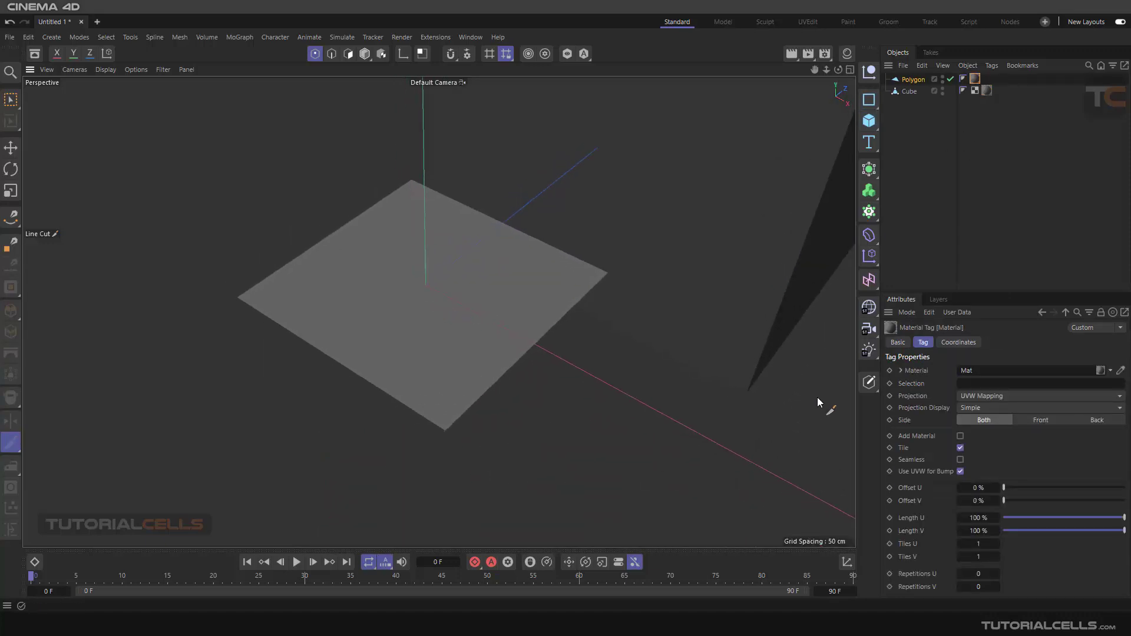
pyautogui.click(869, 382)
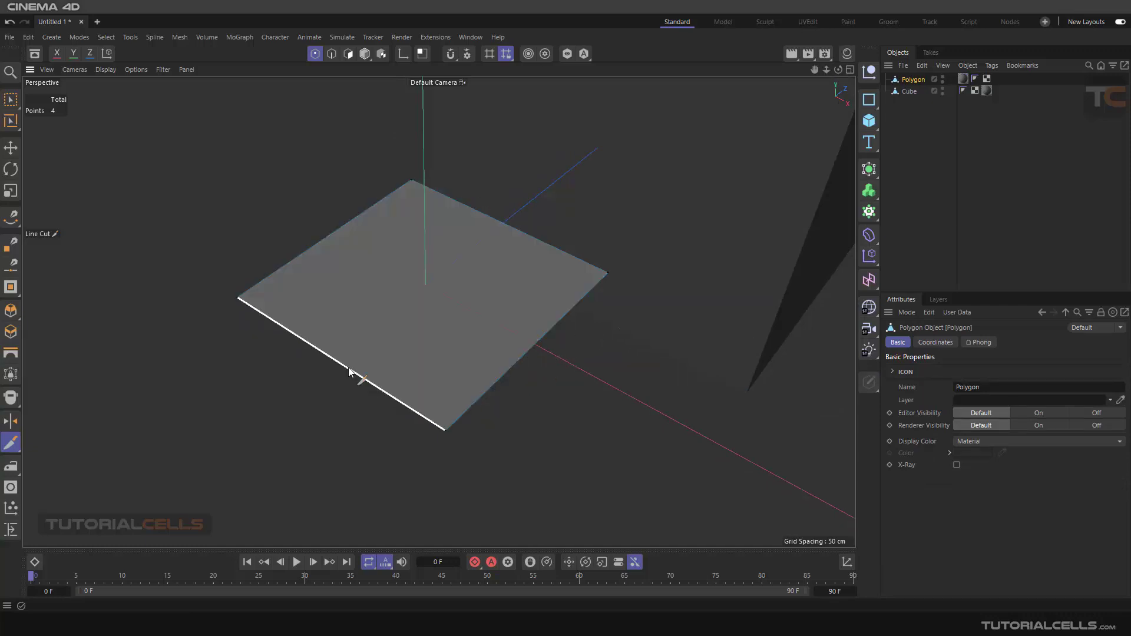
# Step: Add a point on one outer edge of the polygon with the Polygon Pen
pyautogui.click(12, 249)
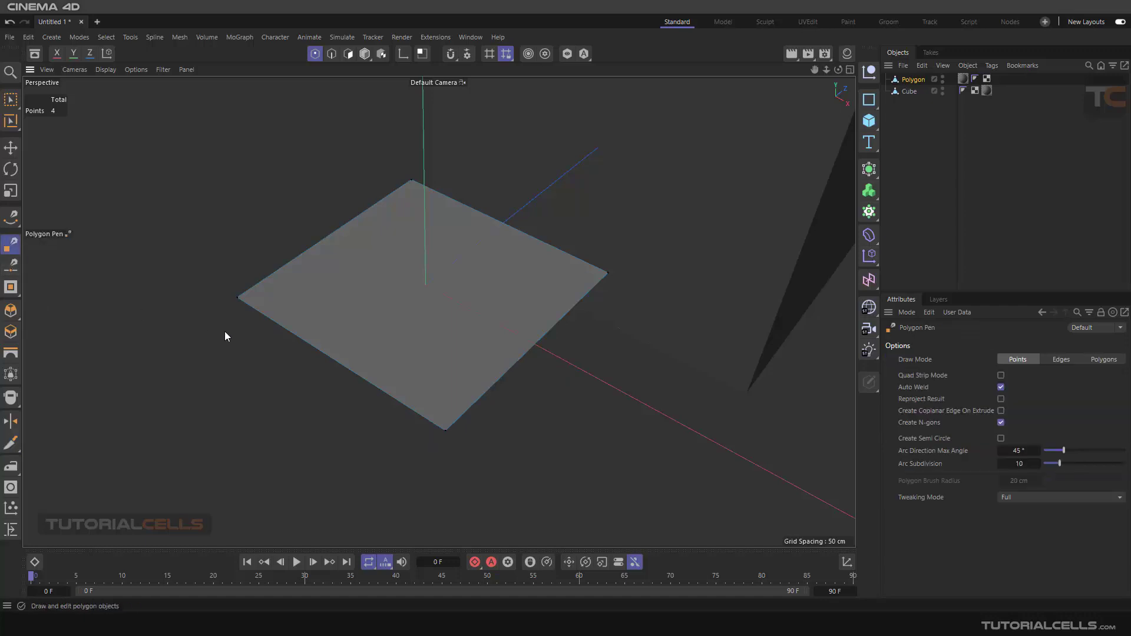
pyautogui.click(334, 358)
pyautogui.keyDown('alt'); pyautogui.moveTo(244, 401); pyautogui.dragTo(400, 394); pyautogui.keyUp('alt')
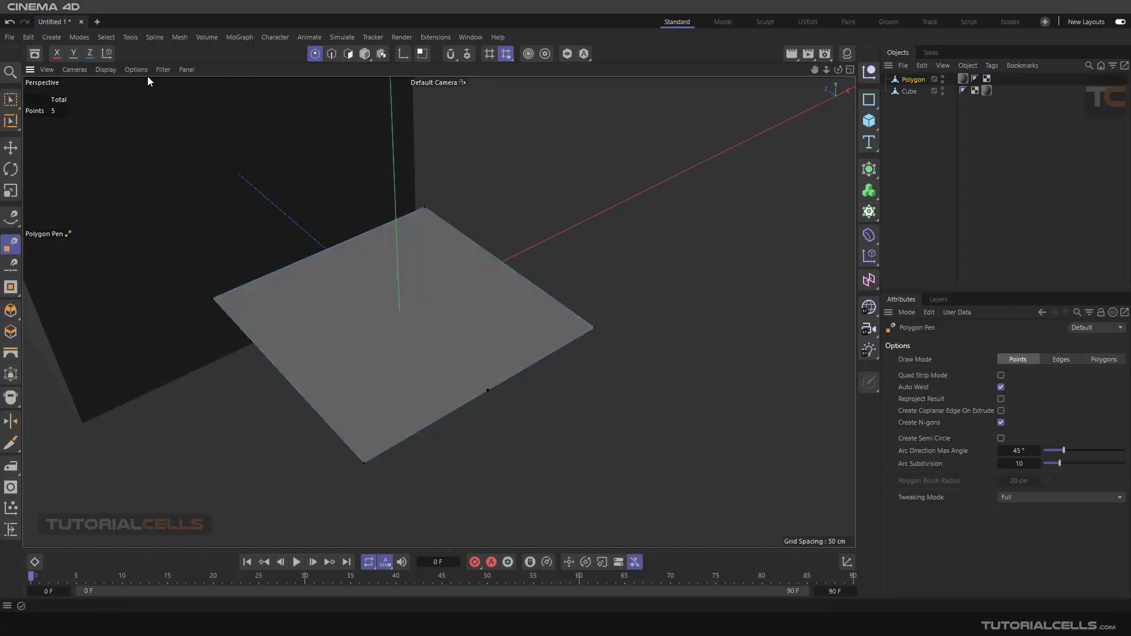
# Step: Select the added edge point with the Move tool and move it down and outward to bend the polygon
pyautogui.press('e')
pyautogui.click(485, 390)
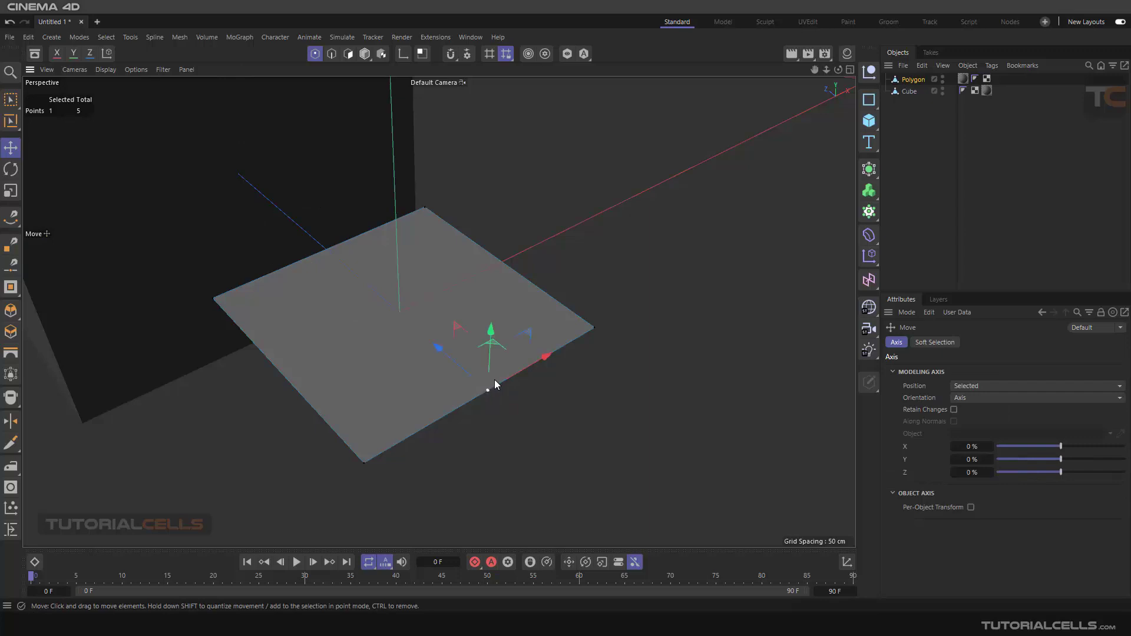
pyautogui.moveTo(489, 338); pyautogui.dragTo(463, 353)
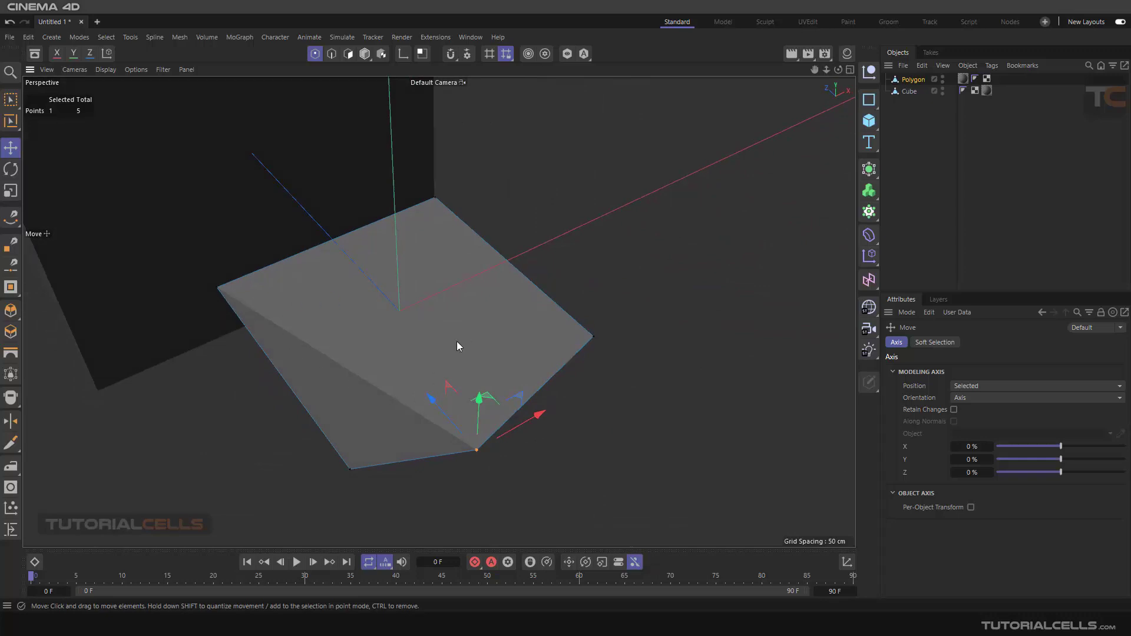
pyautogui.keyDown('alt'); pyautogui.moveTo(368, 397); pyautogui.dragTo(407, 387); pyautogui.keyUp('alt')
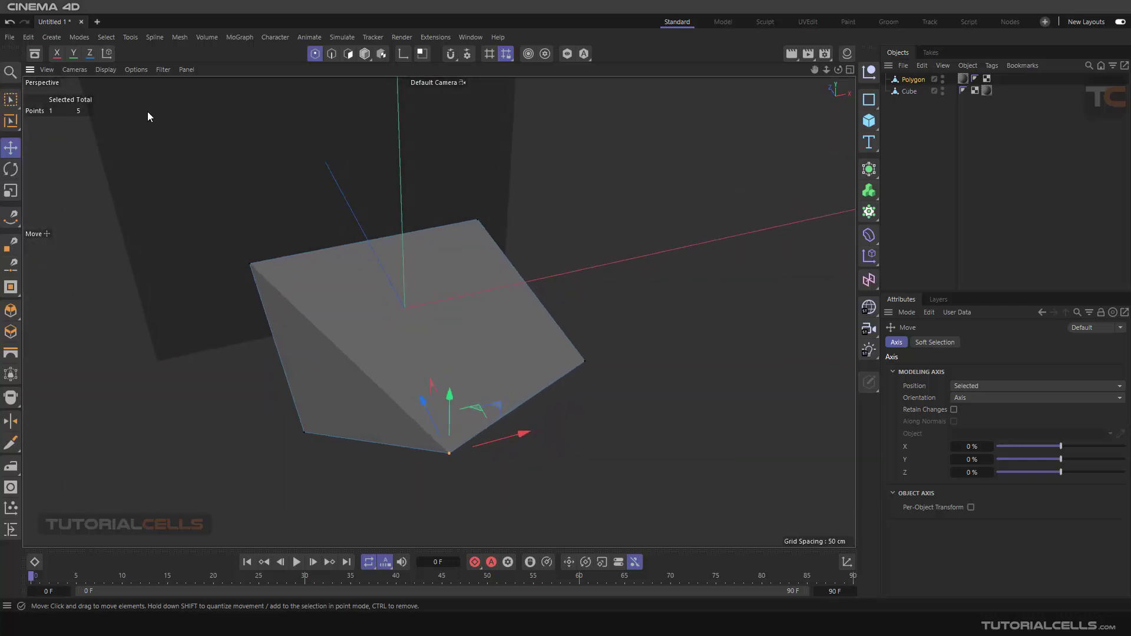
# Step: Enable the N-gon Lines display filter and examine the internal line of the bent polygon
pyautogui.click(162, 69)
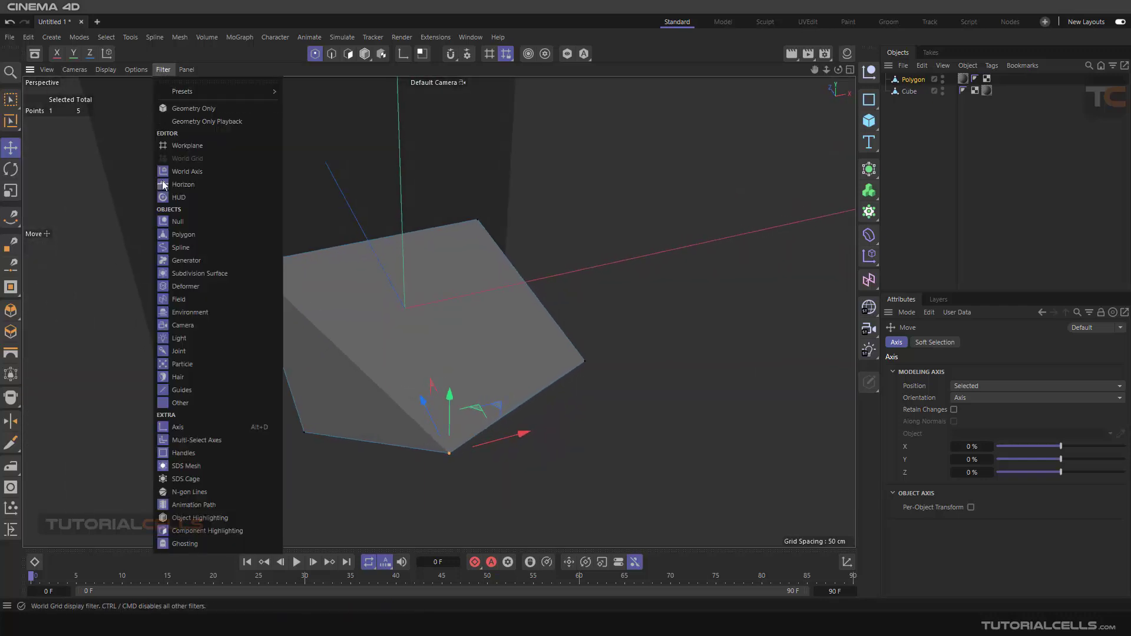
pyautogui.click(196, 480)
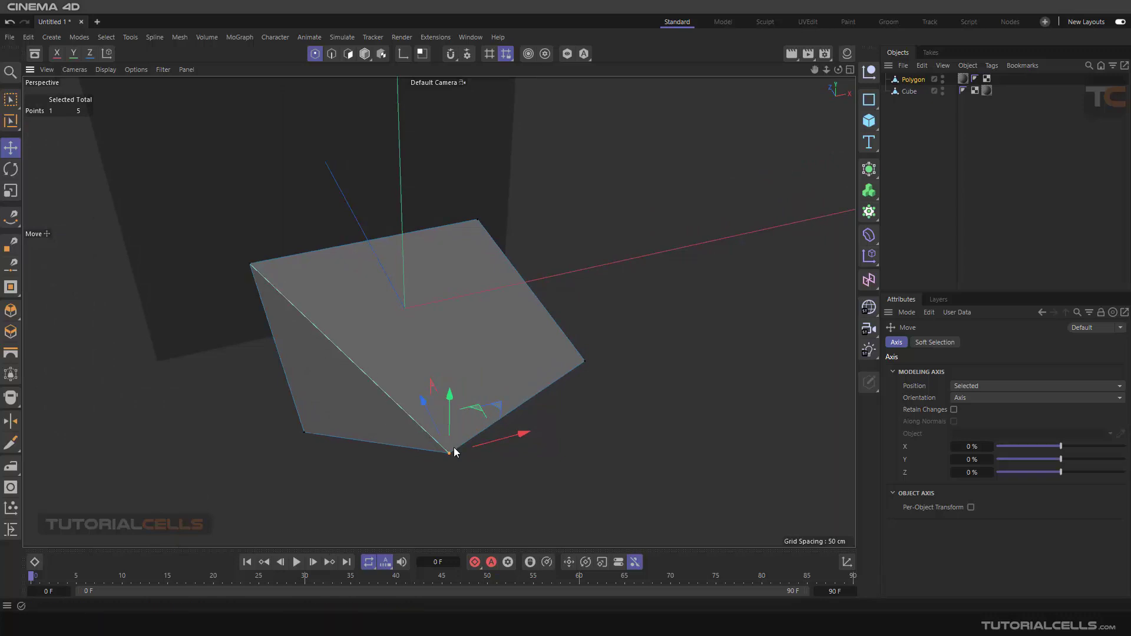
pyautogui.moveTo(411, 410)
pyautogui.keyDown('alt'); pyautogui.mouseDown()
pyautogui.moveTo(338, 387)
pyautogui.moveTo(395, 386)
pyautogui.moveTo(389, 355)
pyautogui.mouseUp(); pyautogui.keyUp('alt')
pyautogui.keyDown('alt'); pyautogui.moveTo(341, 270); pyautogui.dragTo(401, 344); pyautogui.keyUp('alt')
# Step: Draw a straight Line Cut across the bent polygon with Preserve N-gon Curvature enabled, and undo the cut
pyautogui.click(15, 447)
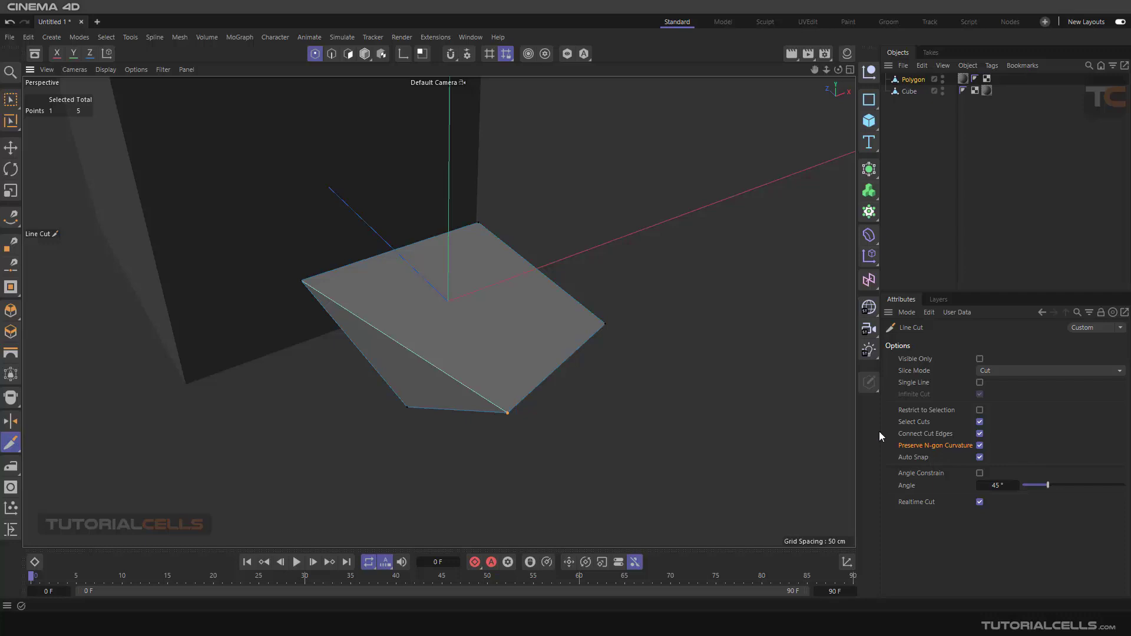
pyautogui.keyDown('alt'); pyautogui.moveTo(573, 424); pyautogui.dragTo(539, 429); pyautogui.keyUp('alt')
pyautogui.click(561, 441)
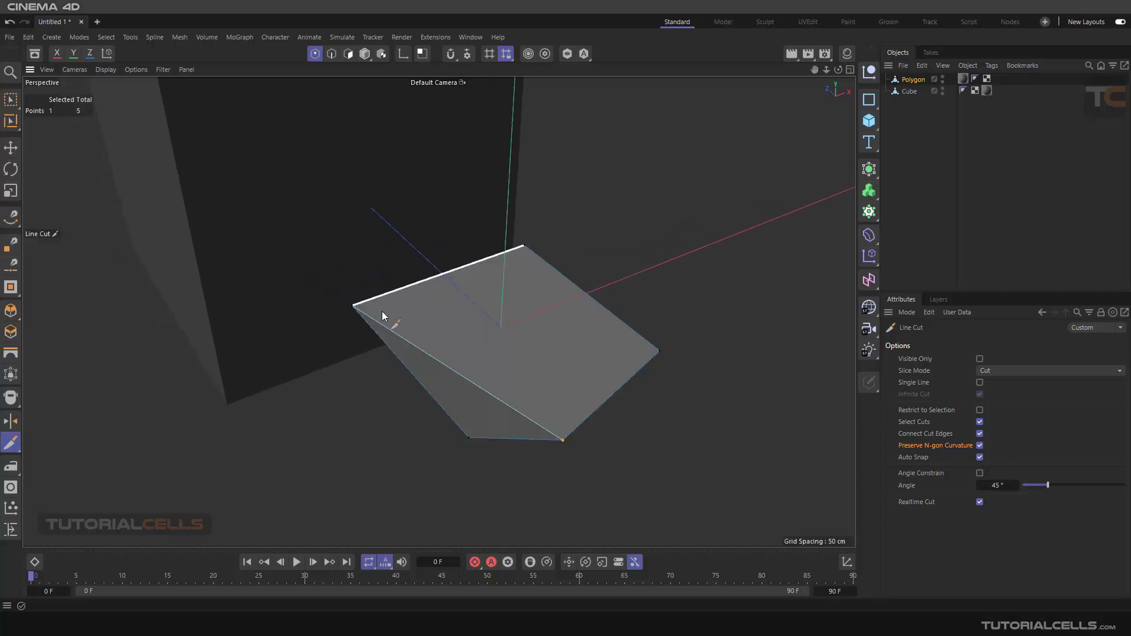
pyautogui.keyDown('alt'); pyautogui.moveTo(401, 433); pyautogui.dragTo(445, 457); pyautogui.keyUp('alt')
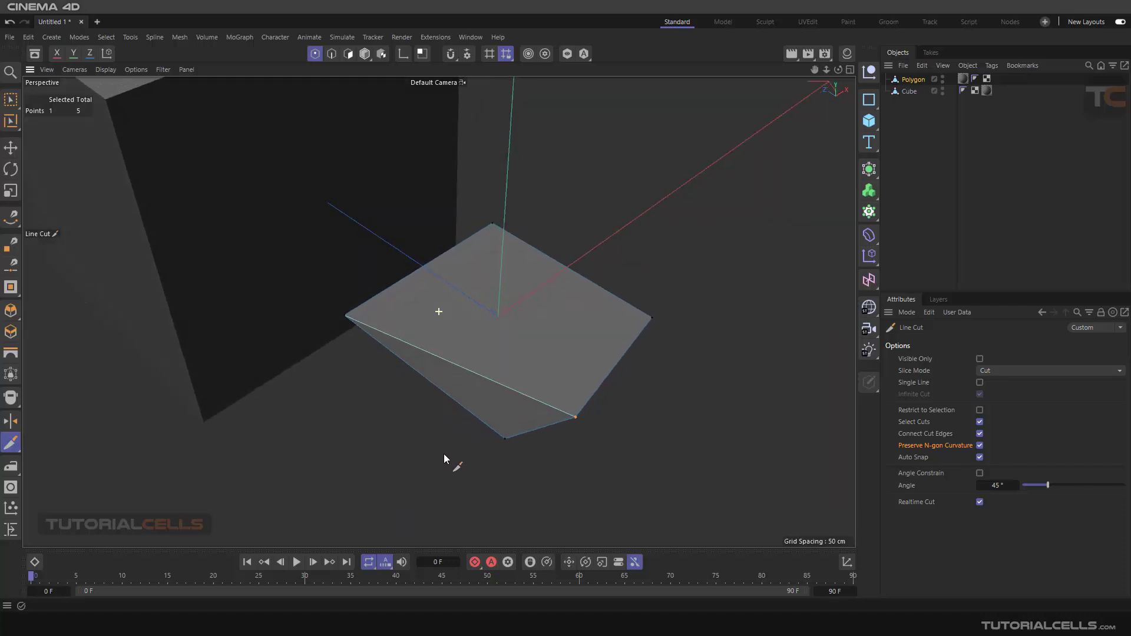
pyautogui.click(552, 208)
pyautogui.click(547, 491)
pyautogui.keyDown('alt'); pyautogui.moveTo(672, 518); pyautogui.dragTo(645, 506); pyautogui.keyUp('alt')
pyautogui.hotkey('ctrl', 'z')
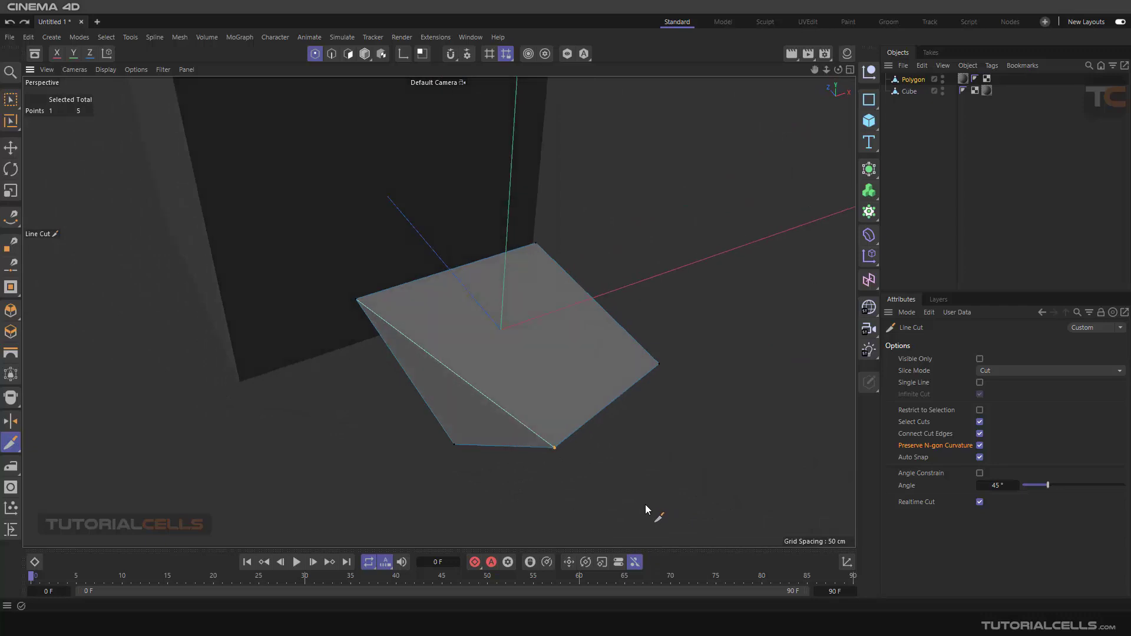
# Step: Try a vertical Line Cut across the bent polygon with Preserve N-gon Curvature off, undoing the cut and re-enabling the option
pyautogui.click(980, 446)
pyautogui.keyDown('alt'); pyautogui.moveTo(613, 310); pyautogui.dragTo(556, 217); pyautogui.keyUp('alt')
pyautogui.click(556, 218)
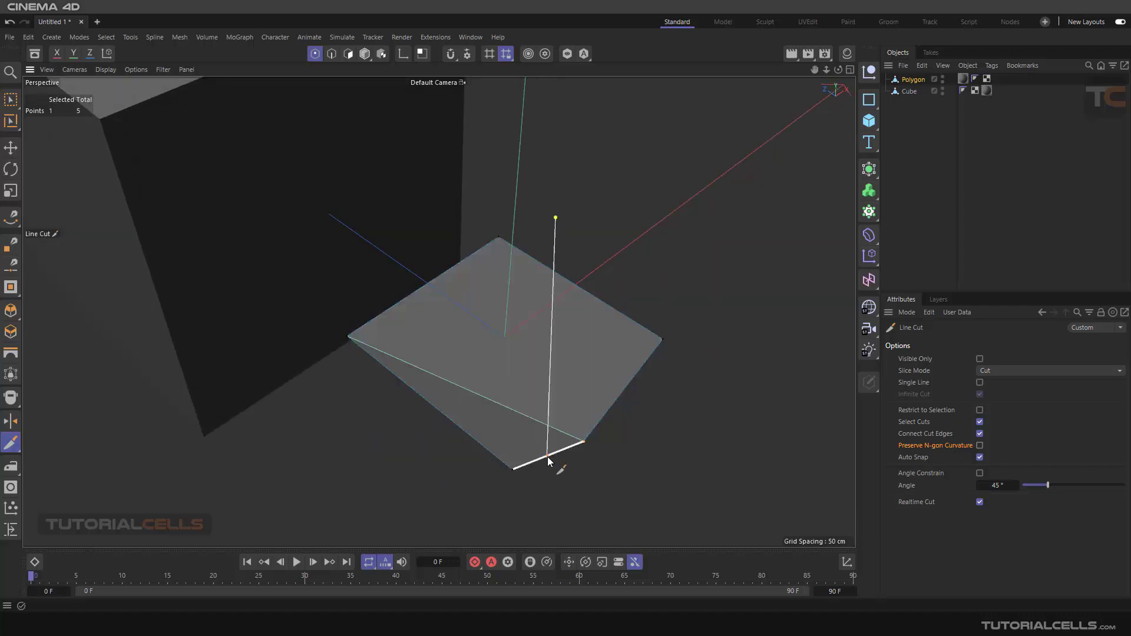
pyautogui.click(556, 491)
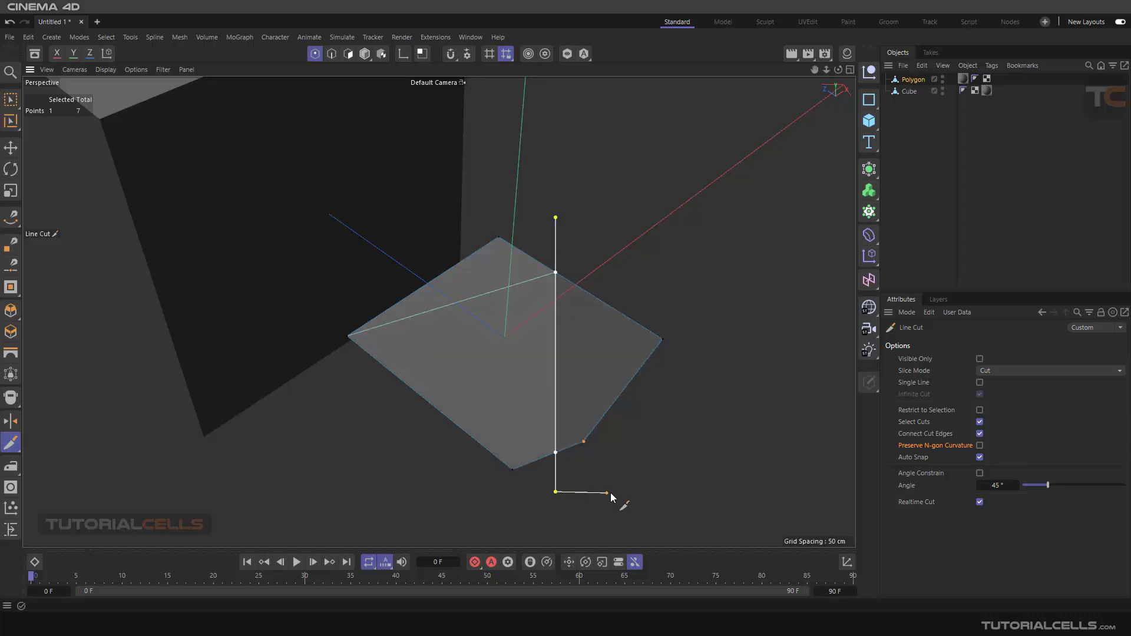
pyautogui.moveTo(642, 479)
pyautogui.keyDown('alt'); pyautogui.mouseDown()
pyautogui.moveTo(535, 419)
pyautogui.moveTo(416, 411)
pyautogui.moveTo(559, 439)
pyautogui.moveTo(623, 477)
pyautogui.mouseUp(); pyautogui.keyUp('alt')
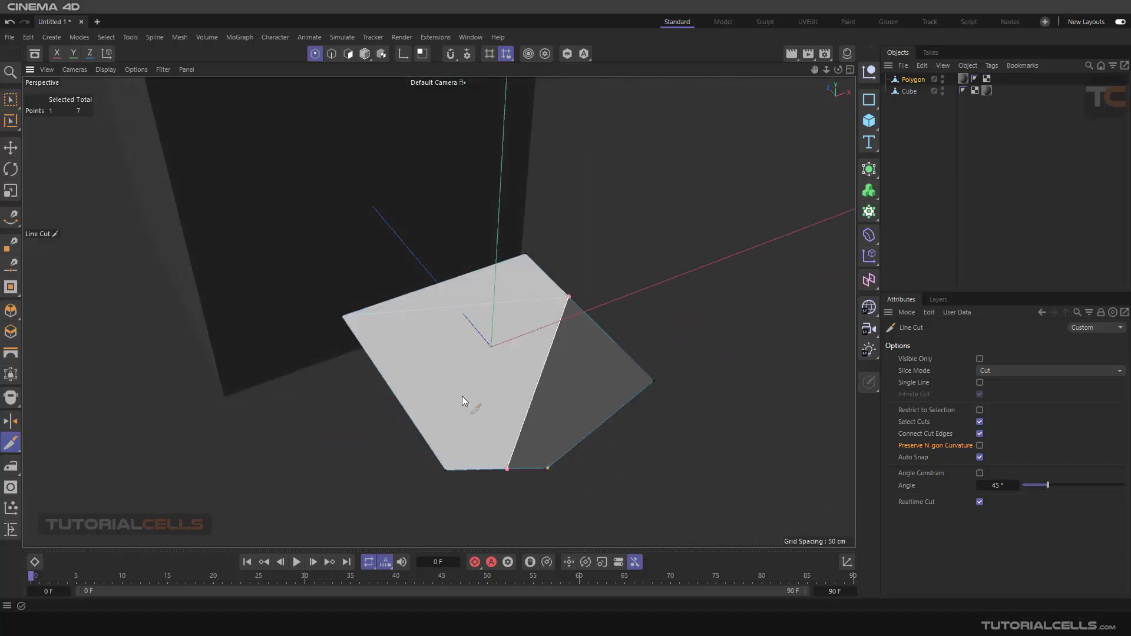
pyautogui.hotkey('ctrl', 'z')
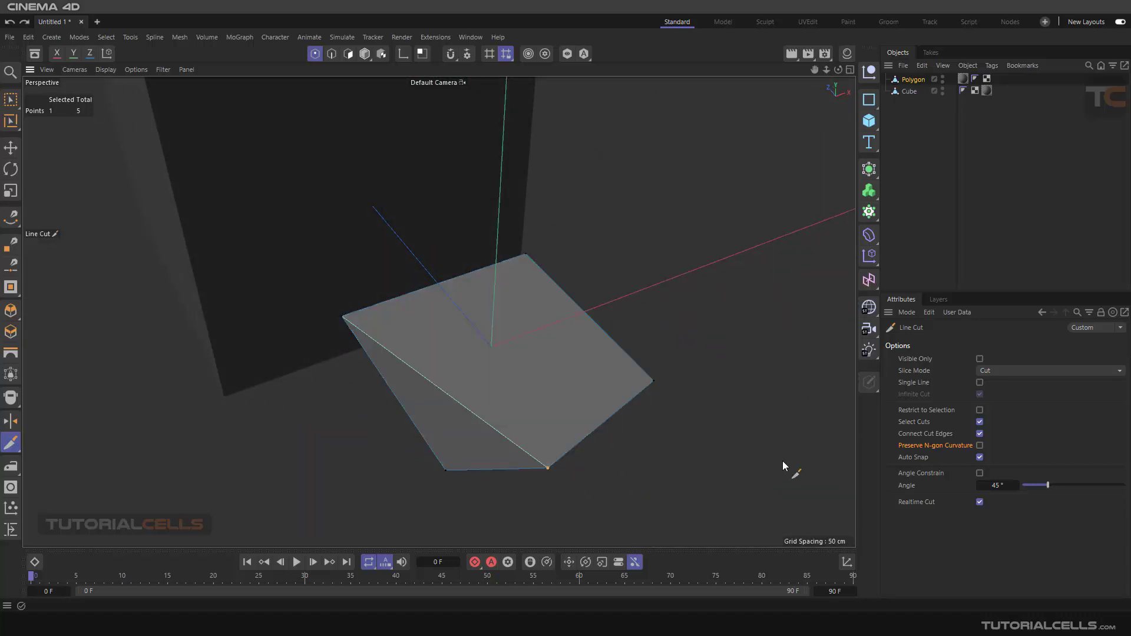
pyautogui.click(979, 445)
# Step: Delete the Polygon and Cube objects and add a Plane primitive
pyautogui.scroll(-5, 822, 418)
pyautogui.scroll(-3, 763, 399)
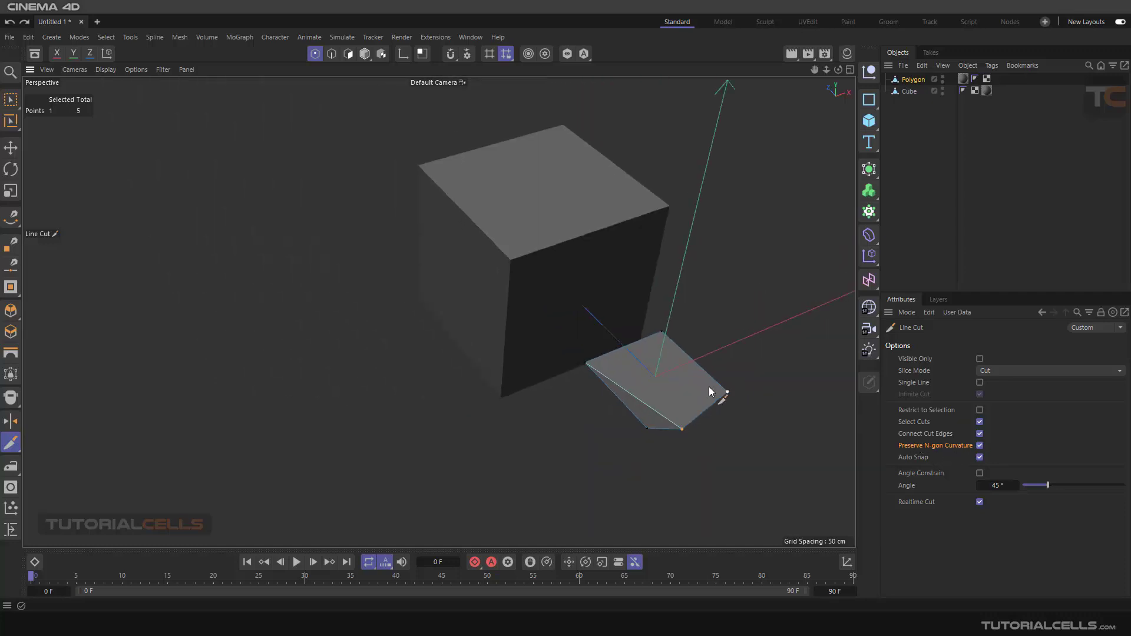
pyautogui.moveTo(902, 104); pyautogui.dragTo(894, 78)
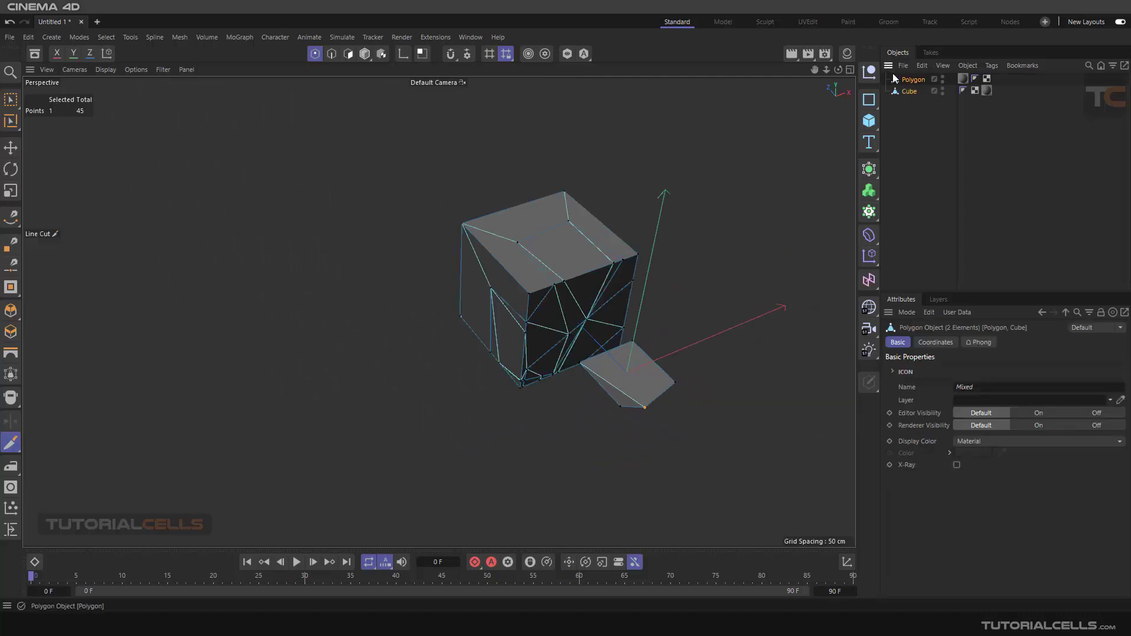
pyautogui.press('Delete')
pyautogui.moveTo(869, 121); pyautogui.dragTo(907, 162)
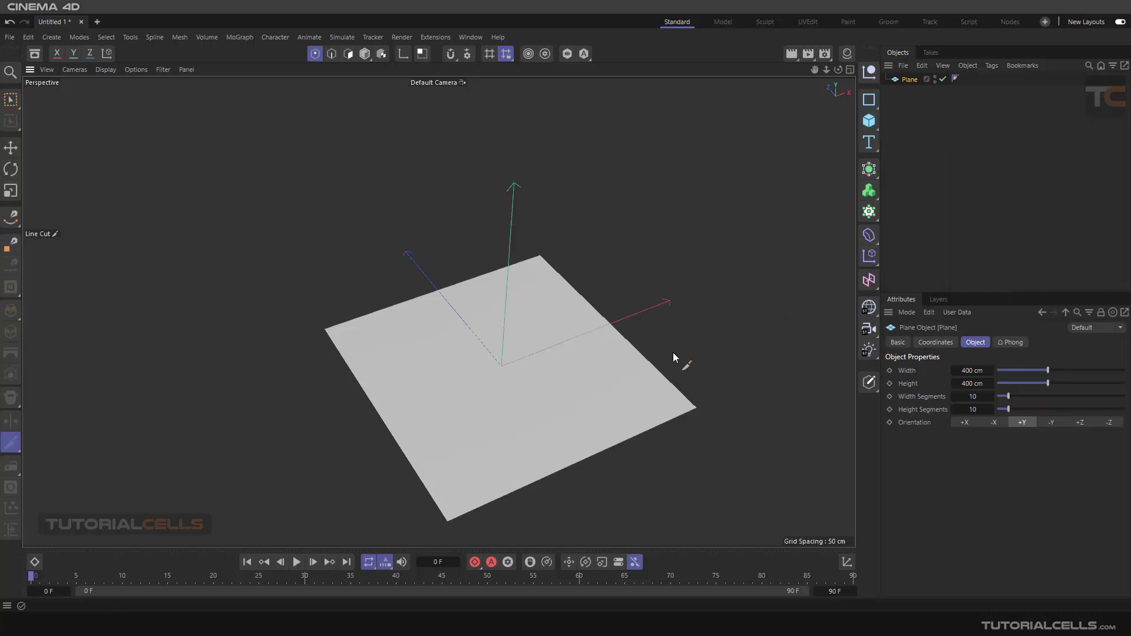
# Step: Apply the material Mat to the Plane from the Material Manager and close the manager
pyautogui.keyDown('alt'); pyautogui.moveTo(689, 357); pyautogui.dragTo(653, 353); pyautogui.keyUp('alt')
pyautogui.click(846, 53)
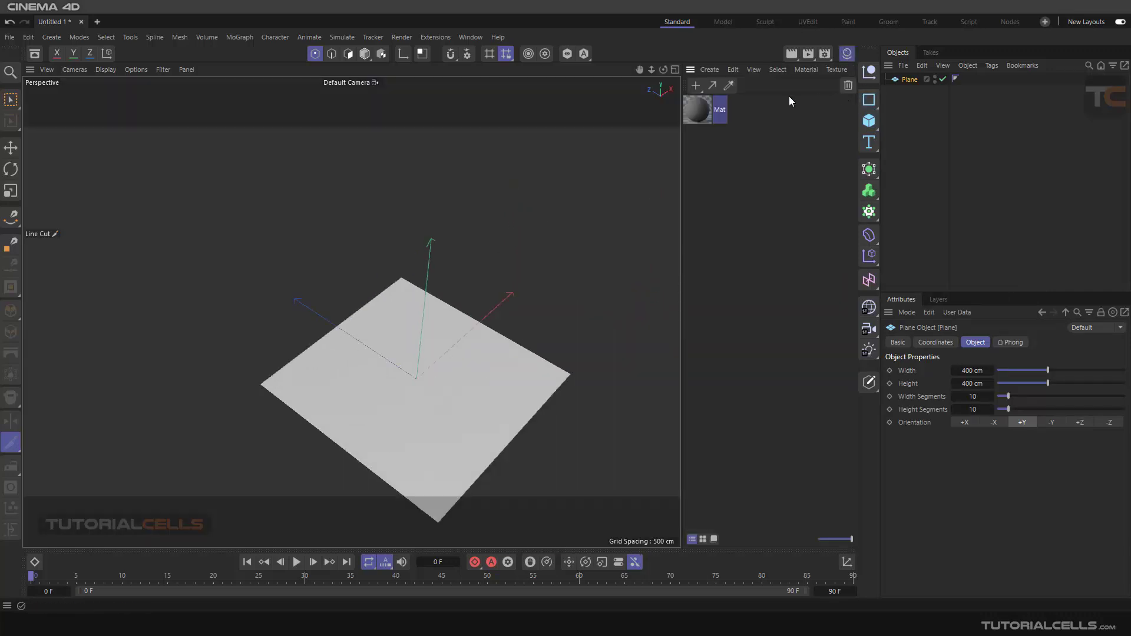
pyautogui.moveTo(705, 112); pyautogui.dragTo(910, 79)
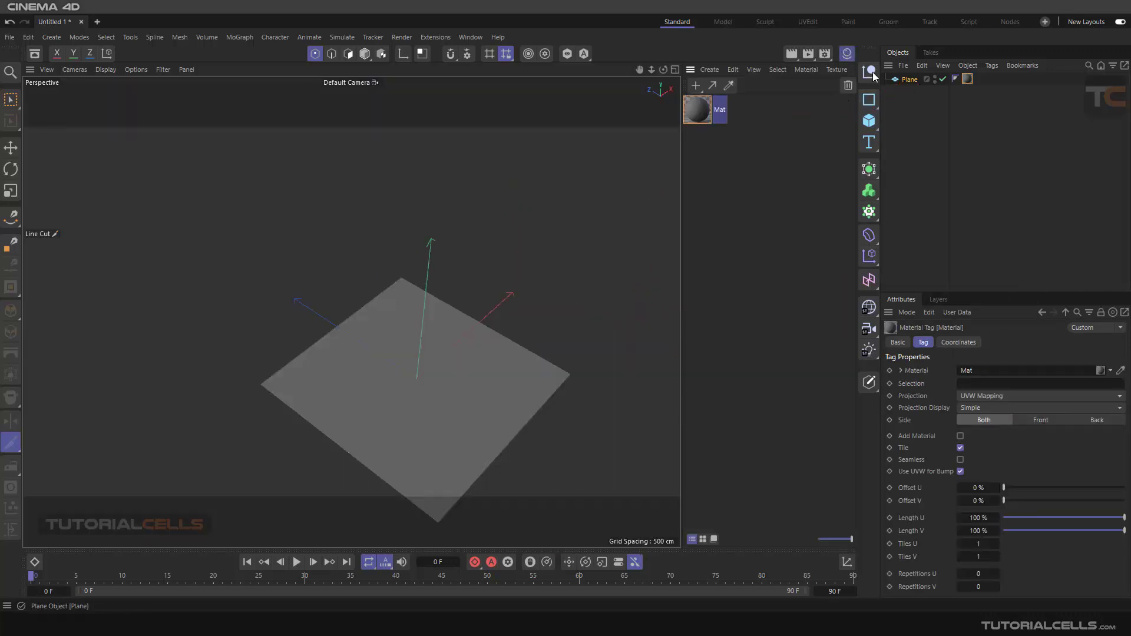
pyautogui.click(848, 54)
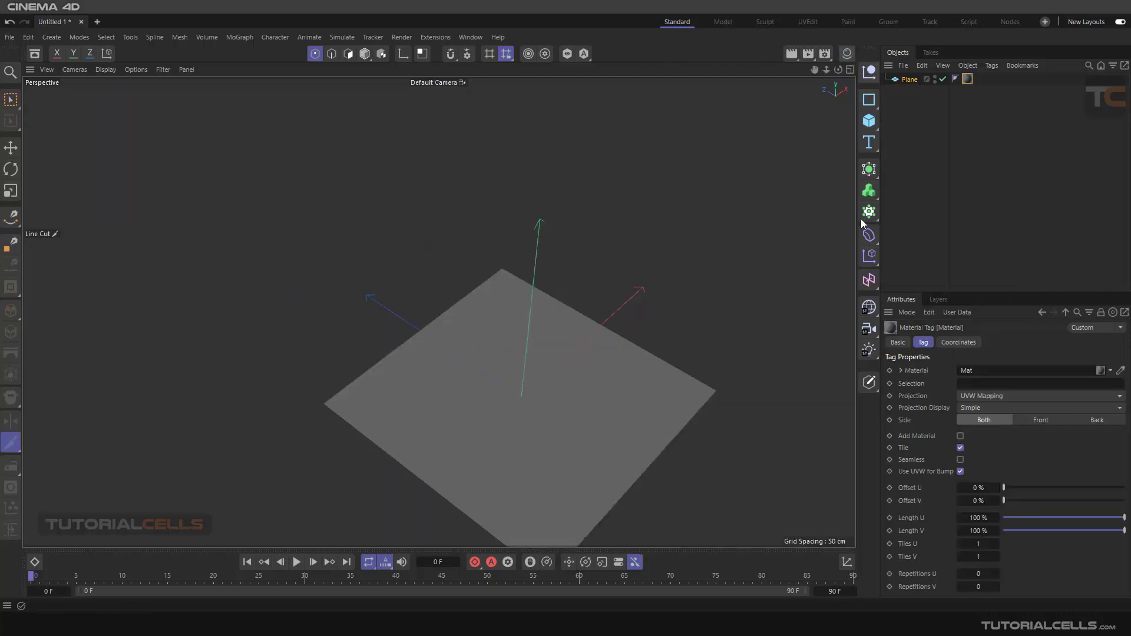
# Step: Set the Plane's width and height segments to 5 and make the Plane editable
pyautogui.click(907, 80)
pyautogui.click(978, 398)
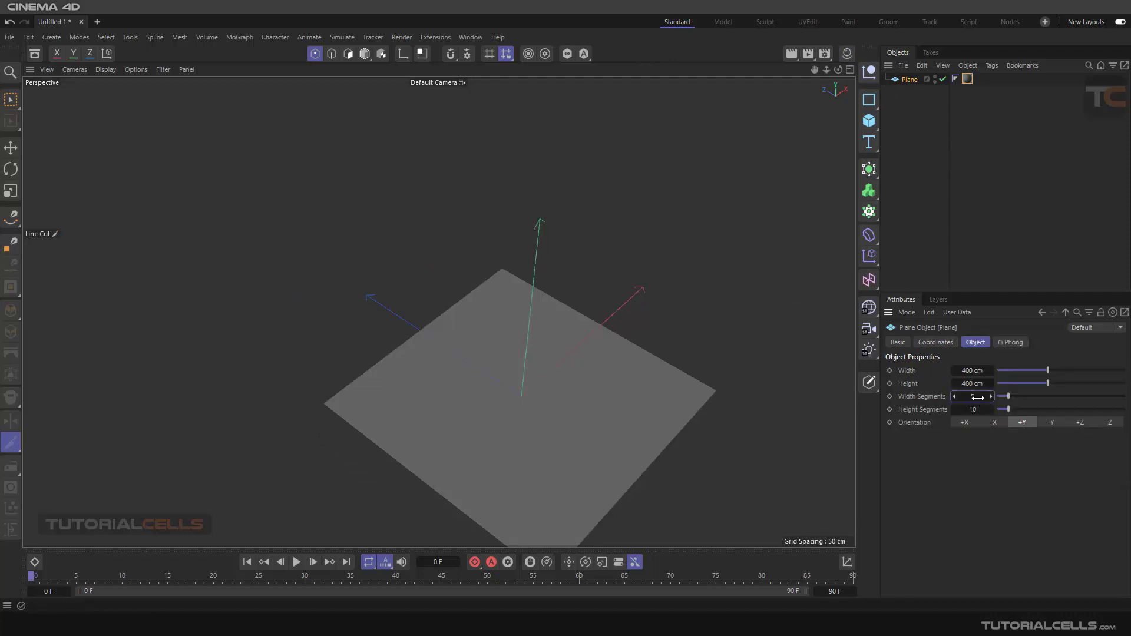
pyautogui.click(972, 409)
pyautogui.click(869, 385)
pyautogui.keyDown('alt'); pyautogui.moveTo(539, 450); pyautogui.dragTo(546, 378, button='middle'); pyautogui.keyUp('alt')
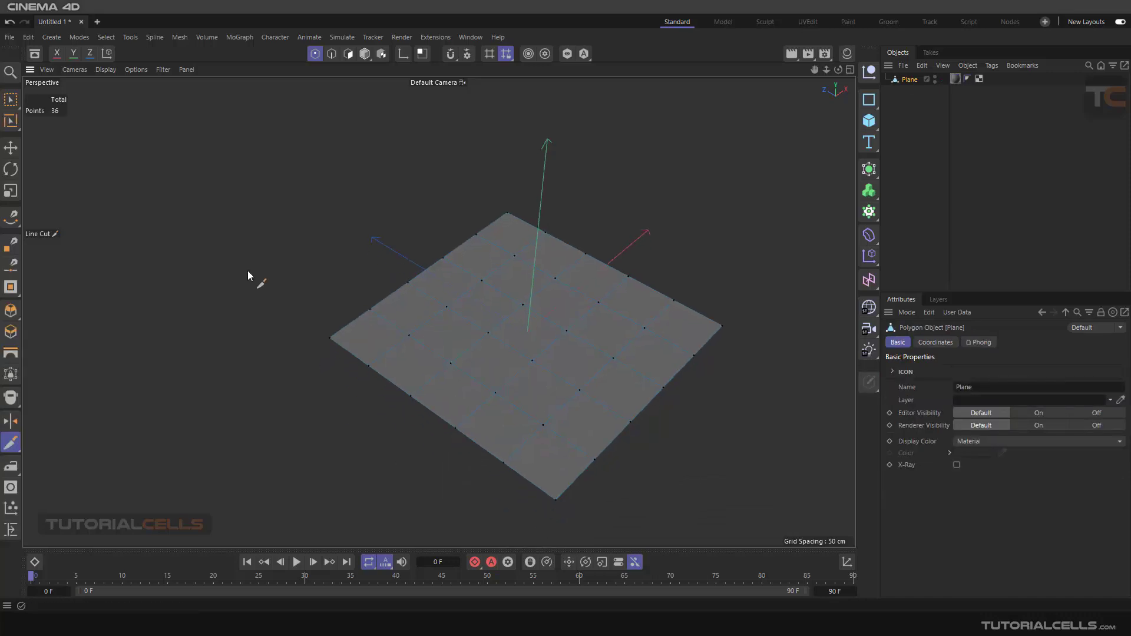
# Step: Draw a zigzag Line Cut from the Plane's back corner through its inner polygons to the right-hand border edge
pyautogui.scroll(5, 487, 291)
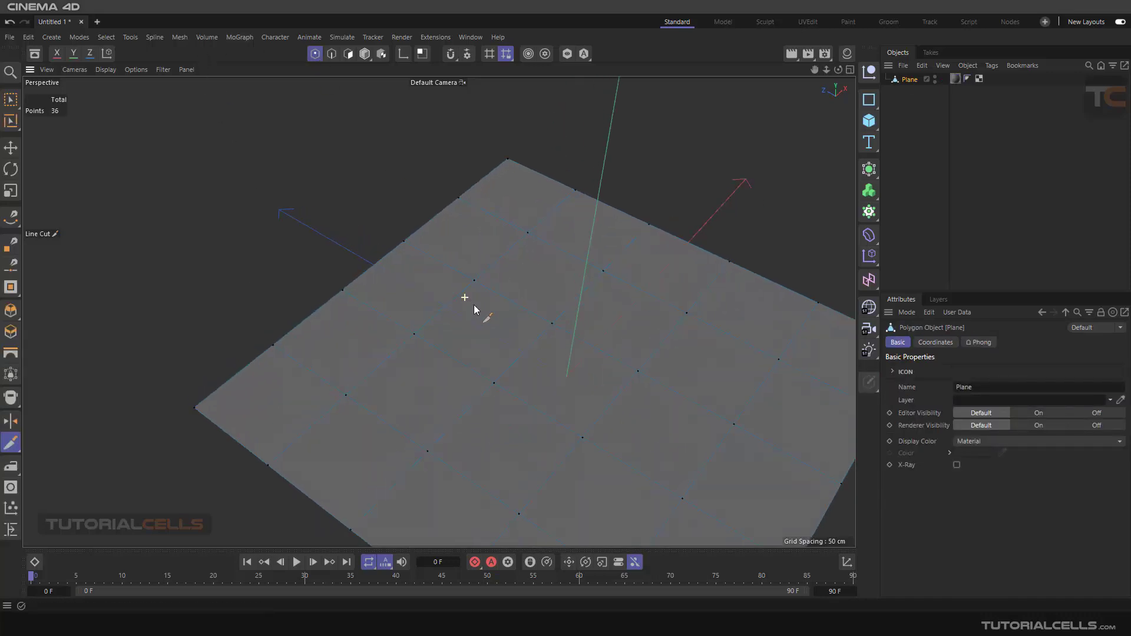
pyautogui.click(12, 448)
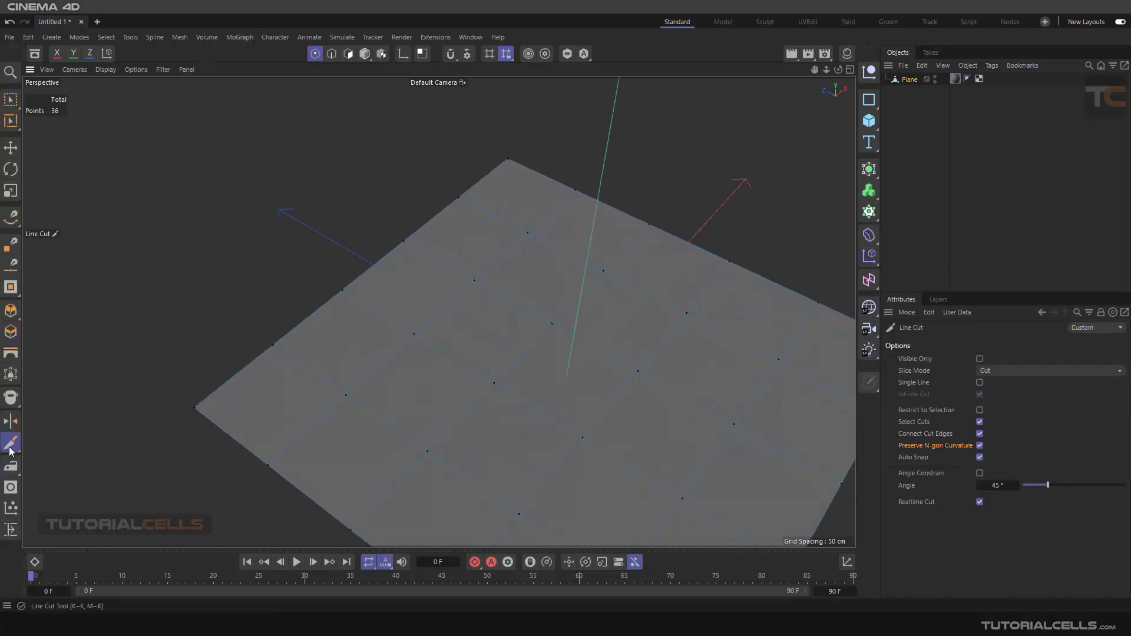
pyautogui.click(508, 159)
pyautogui.click(527, 233)
pyautogui.click(558, 248)
pyautogui.click(544, 272)
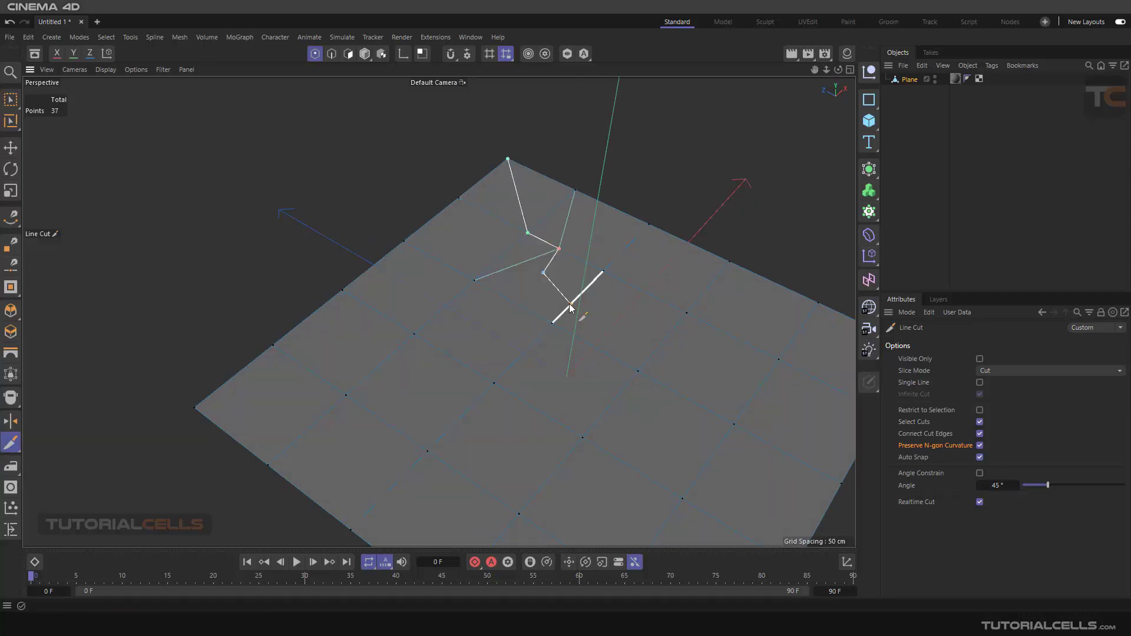
pyautogui.click(600, 318)
pyautogui.click(583, 377)
pyautogui.click(642, 427)
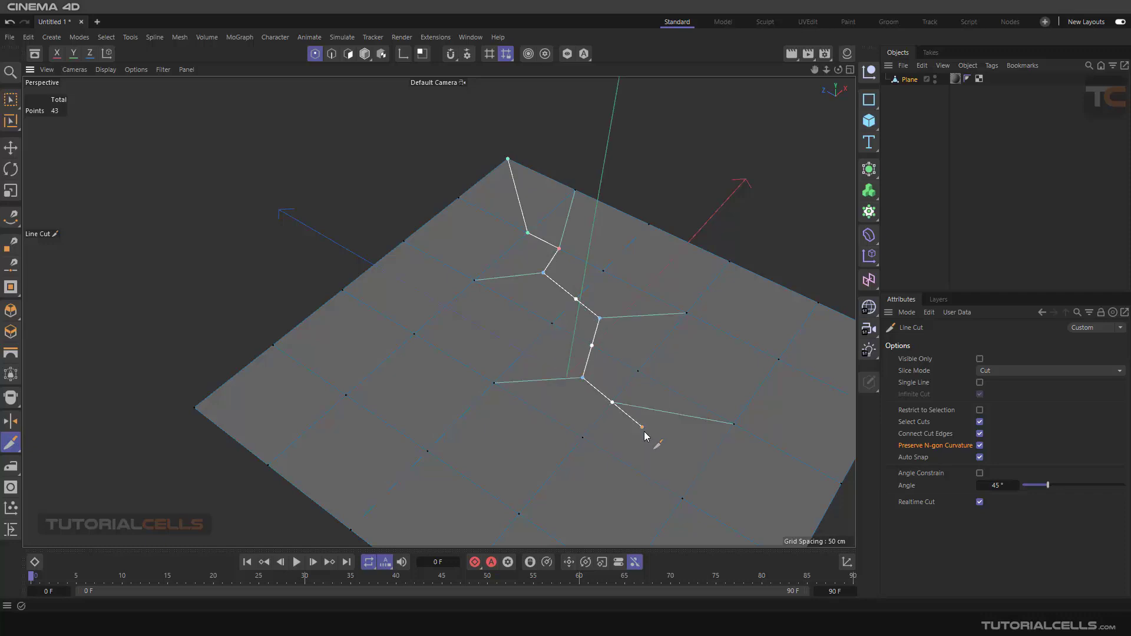
pyautogui.click(819, 525)
# Step: Finish drawing the zigzag cut and undo its last point
pyautogui.keyDown('alt'); pyautogui.moveTo(661, 444); pyautogui.dragTo(521, 405); pyautogui.keyUp('alt')
pyautogui.press('Escape')
pyautogui.keyDown('alt'); pyautogui.moveTo(539, 419); pyautogui.dragTo(532, 415); pyautogui.keyUp('alt')
pyautogui.hotkey('ctrl', 'z')
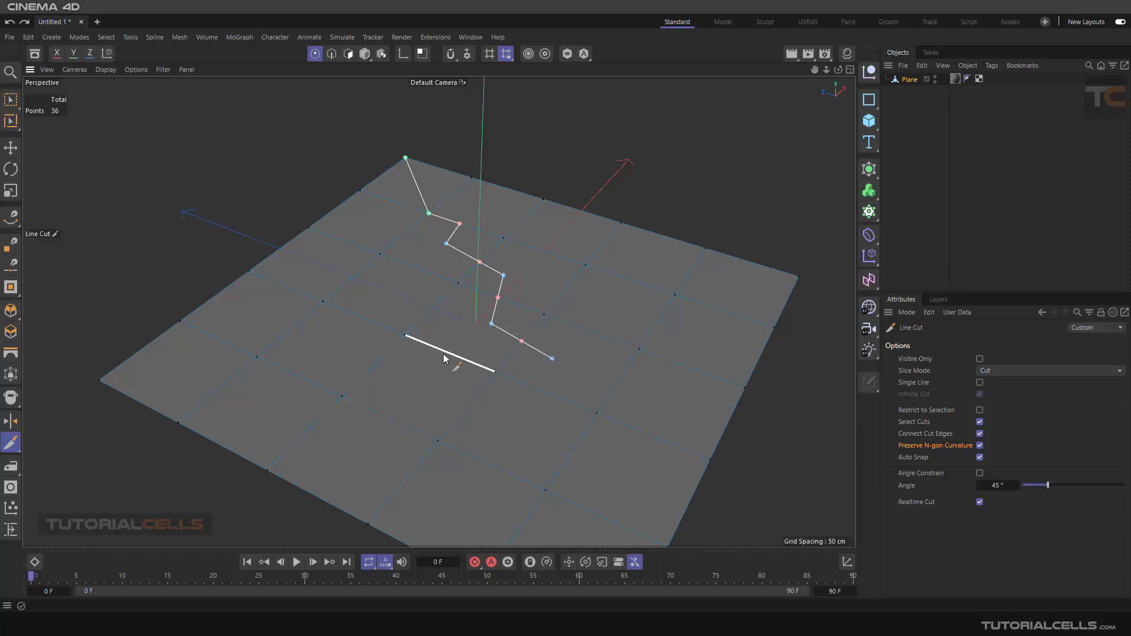
# Step: Reposition two points of the zigzag cut near the Plane's back corner
pyautogui.scroll(3, 447, 254)
pyautogui.keyDown('alt'); pyautogui.moveTo(412, 305); pyautogui.dragTo(439, 311); pyautogui.keyUp('alt')
pyautogui.keyDown('alt'); pyautogui.moveTo(439, 311); pyautogui.dragTo(454, 382, button='middle'); pyautogui.keyUp('alt')
pyautogui.scroll(2, 436, 352)
pyautogui.keyDown('alt'); pyautogui.moveTo(424, 348); pyautogui.dragTo(461, 347); pyautogui.keyUp('alt')
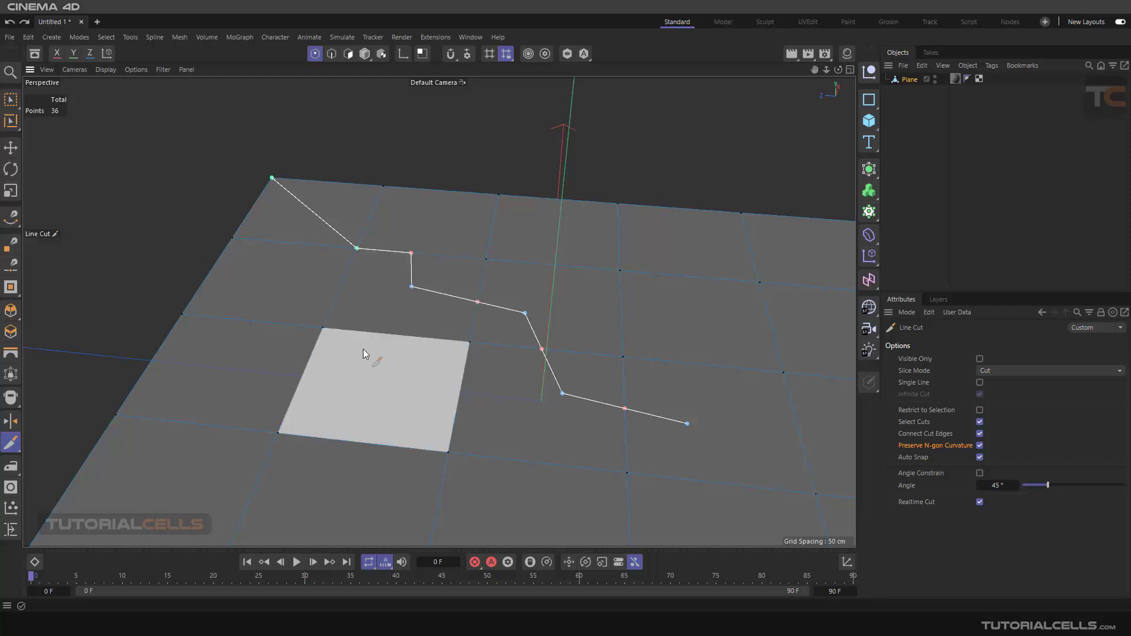
pyautogui.keyDown('alt'); pyautogui.moveTo(402, 348); pyautogui.dragTo(346, 314); pyautogui.keyUp('alt')
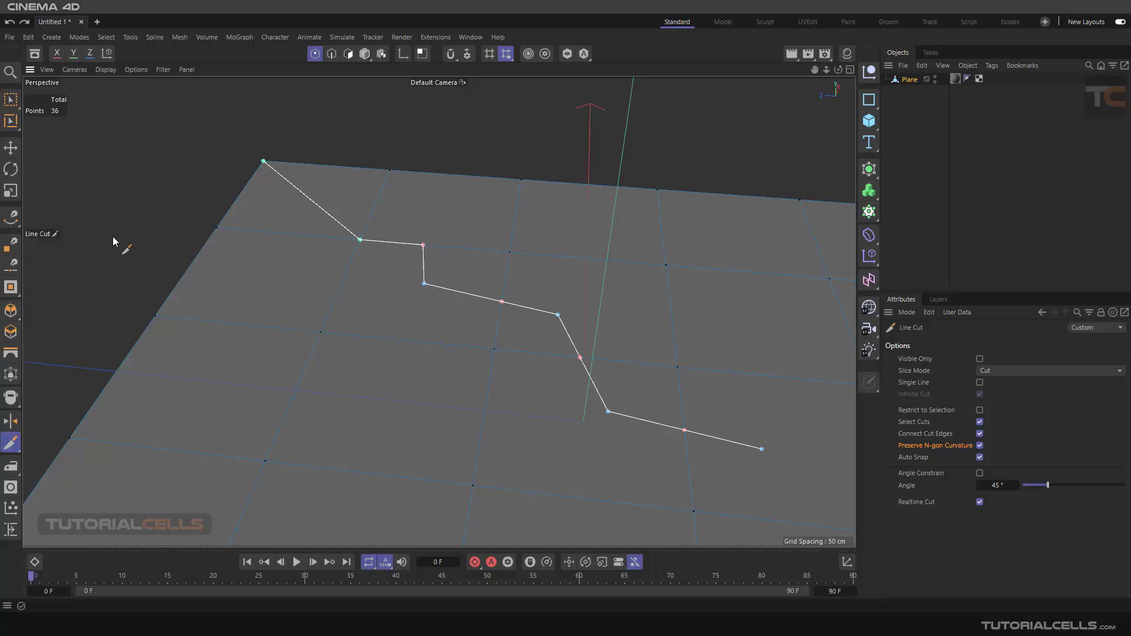
pyautogui.keyDown('alt'); pyautogui.moveTo(316, 296); pyautogui.dragTo(400, 340); pyautogui.keyUp('alt')
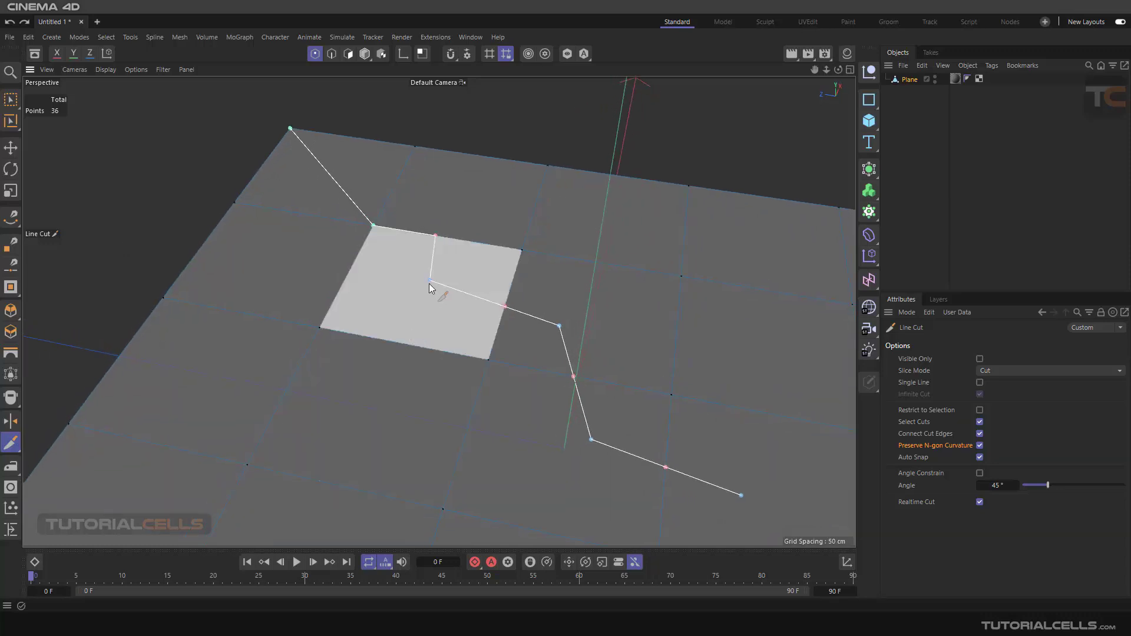
pyautogui.moveTo(431, 281); pyautogui.dragTo(441, 299)
pyautogui.moveTo(439, 241)
pyautogui.mouseDown()
pyautogui.moveTo(463, 250)
pyautogui.moveTo(453, 238)
pyautogui.mouseUp()
# Step: Hide the N-gon Lines in the viewport display and reposition further points along the zigzag cut
pyautogui.click(163, 70)
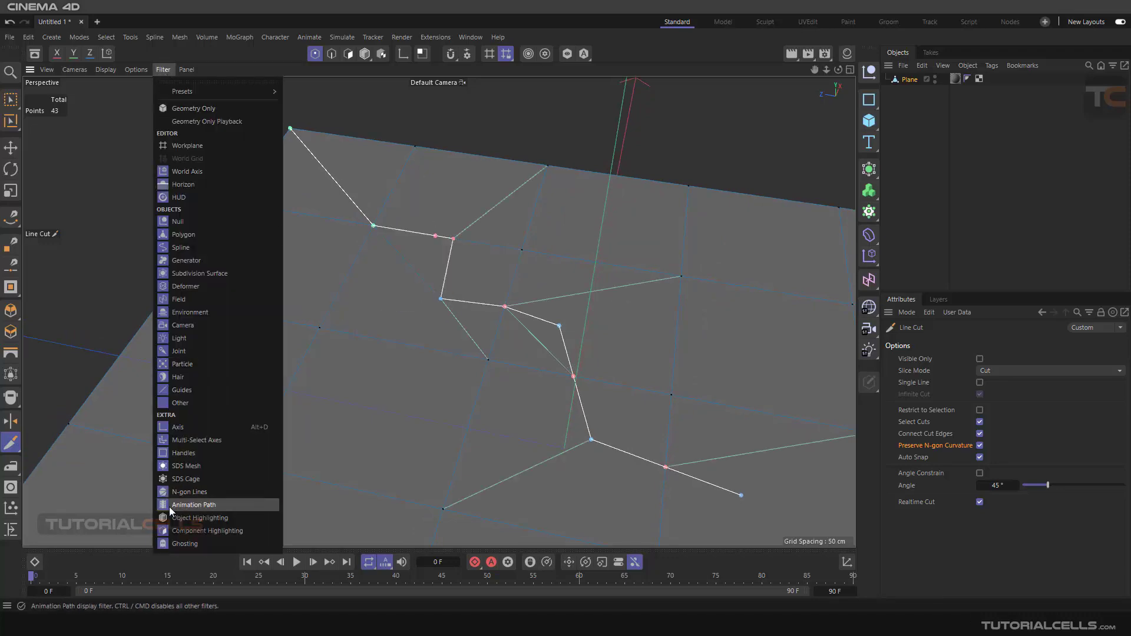
pyautogui.click(189, 492)
pyautogui.moveTo(561, 327); pyautogui.dragTo(596, 266)
pyautogui.moveTo(581, 277); pyautogui.dragTo(579, 308)
pyautogui.scroll(-3, 531, 347)
pyautogui.keyDown('alt'); pyautogui.moveTo(552, 401); pyautogui.dragTo(512, 351, button='middle'); pyautogui.keyUp('alt')
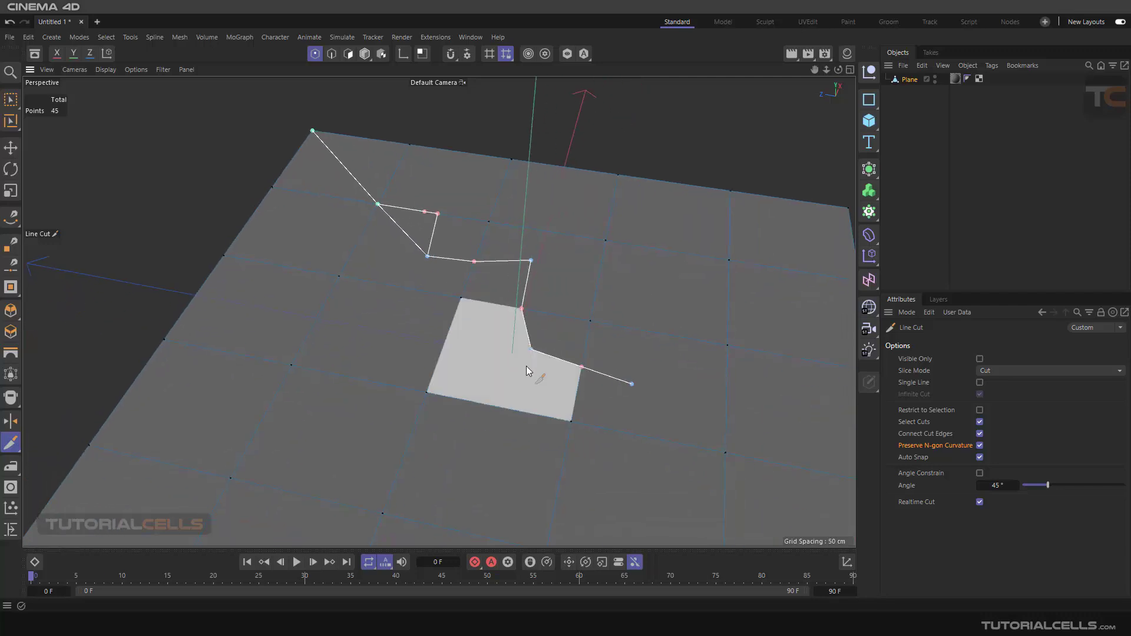
# Step: Extend the zigzag cut to a vertex on the Plane's right-hand border and slide its neighbouring cut point along the crossed edge
pyautogui.click(797, 438)
pyautogui.keyDown('alt'); pyautogui.moveTo(796, 441); pyautogui.dragTo(660, 376, button='middle'); pyautogui.keyUp('alt')
pyautogui.scroll(-2, 661, 375)
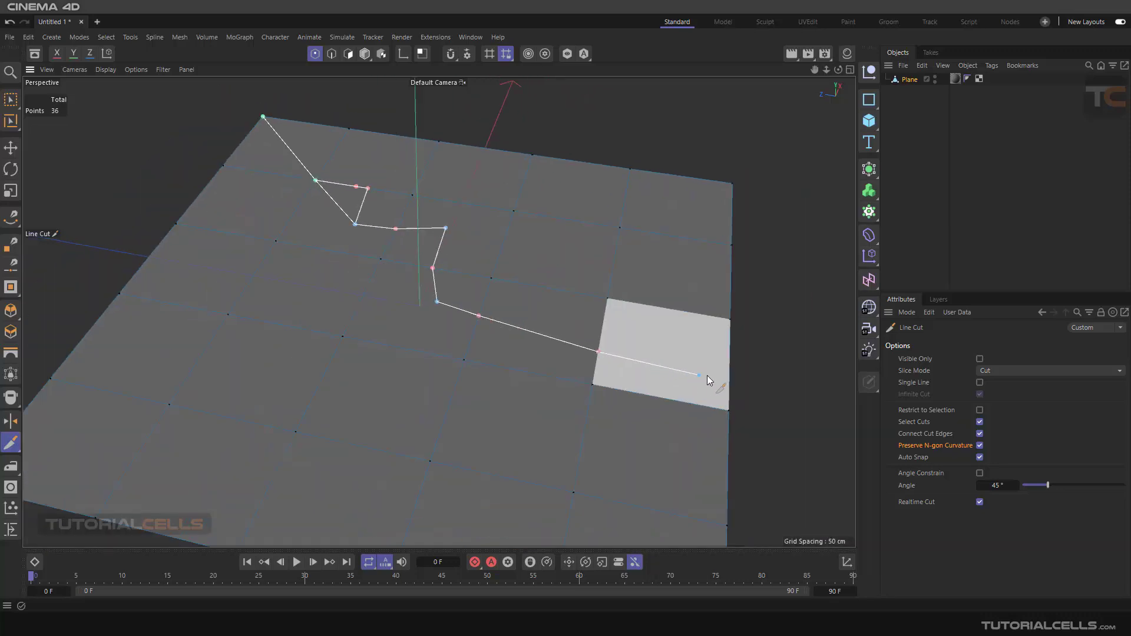
pyautogui.click(729, 411)
pyautogui.moveTo(600, 354); pyautogui.dragTo(603, 336)
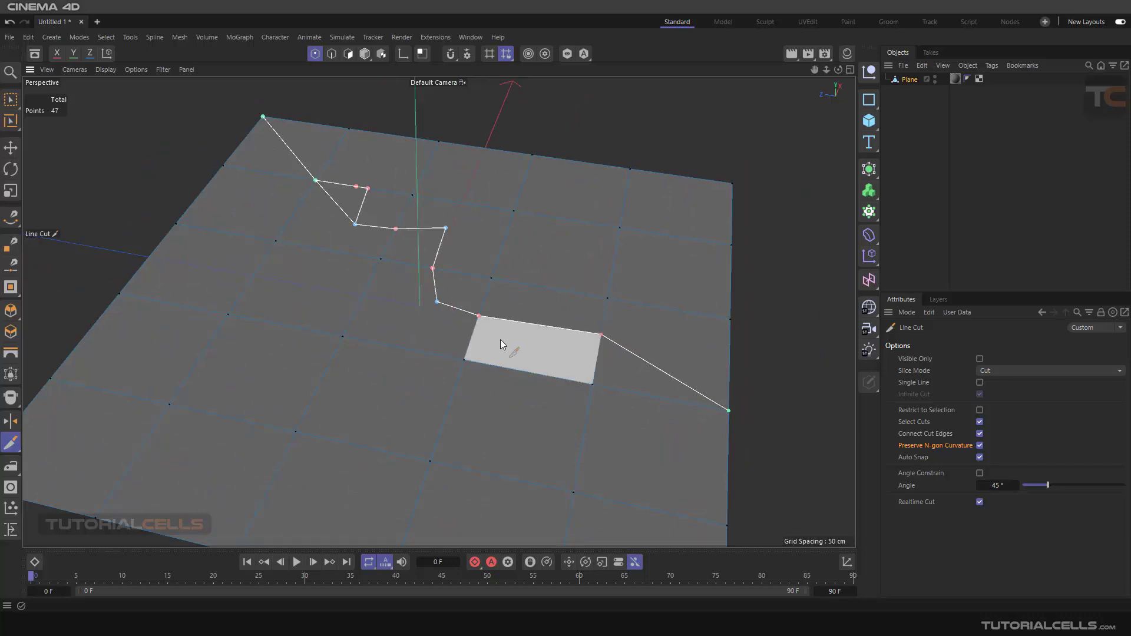
pyautogui.scroll(2, 435, 306)
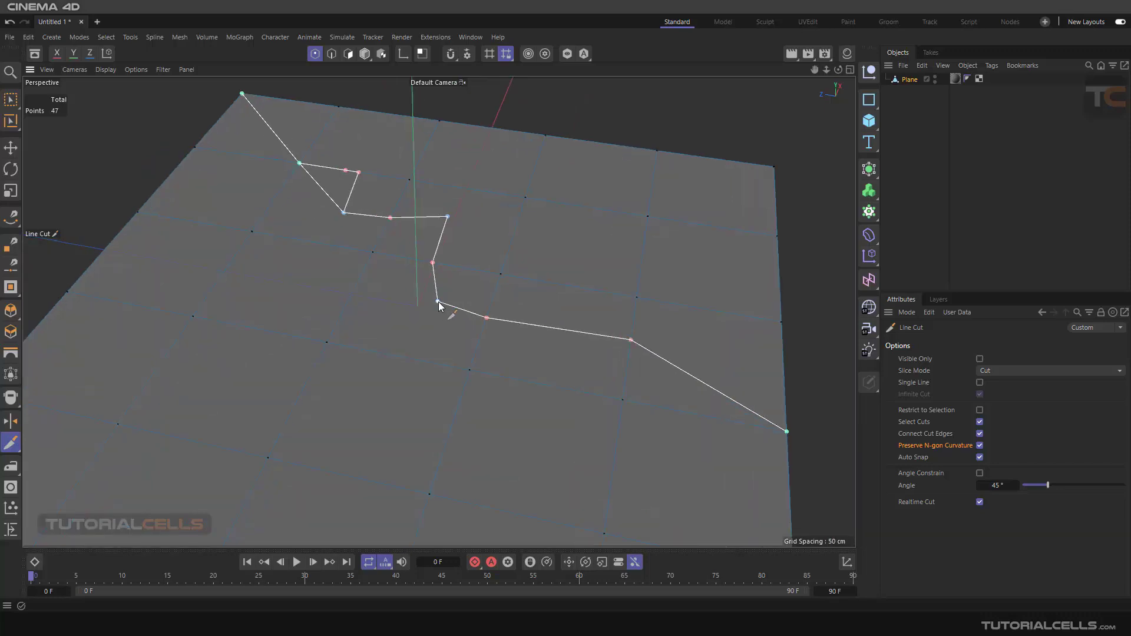
# Step: Remove the inner point near the middle of the zigzag cut, and insert and offset a new point in that segment
pyautogui.keyDown('ctrl'); pyautogui.click(438, 302); pyautogui.keyUp('ctrl')
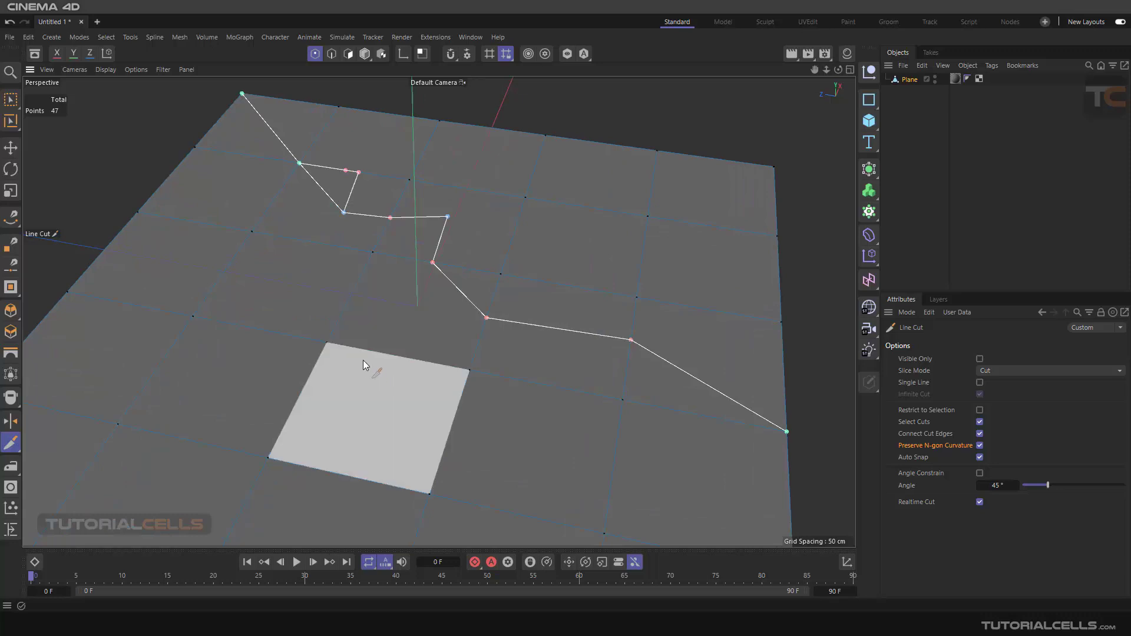
pyautogui.keyDown('alt'); pyautogui.moveTo(418, 313); pyautogui.dragTo(416, 310); pyautogui.keyUp('alt')
pyautogui.scroll(2, 424, 316)
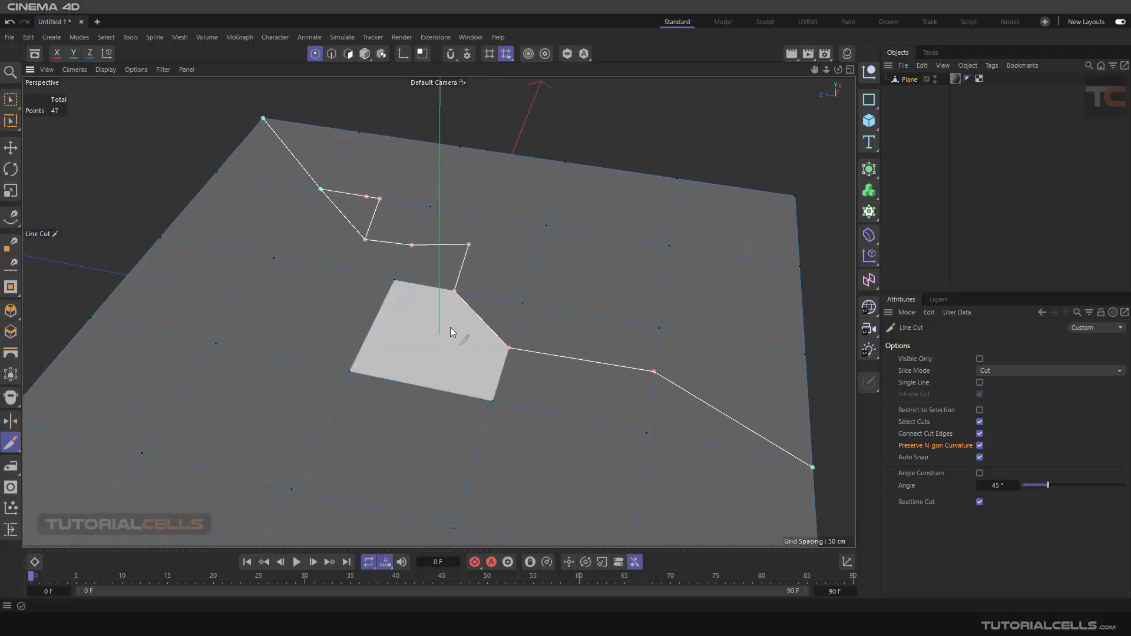
pyautogui.keyDown('ctrl'); pyautogui.click(480, 320); pyautogui.keyUp('ctrl')
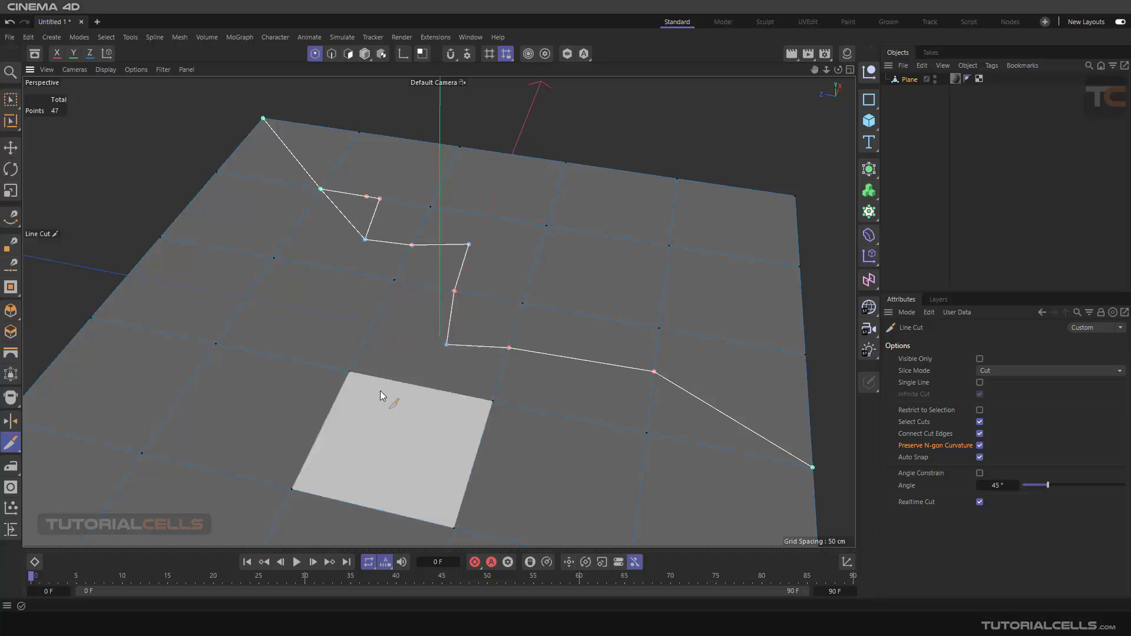
# Step: Undo the whole zigzag cut on the Plane
pyautogui.keyDown('alt'); pyautogui.moveTo(386, 394); pyautogui.dragTo(436, 358); pyautogui.keyUp('alt')
pyautogui.scroll(2, 436, 355)
pyautogui.scroll(-1, 435, 354)
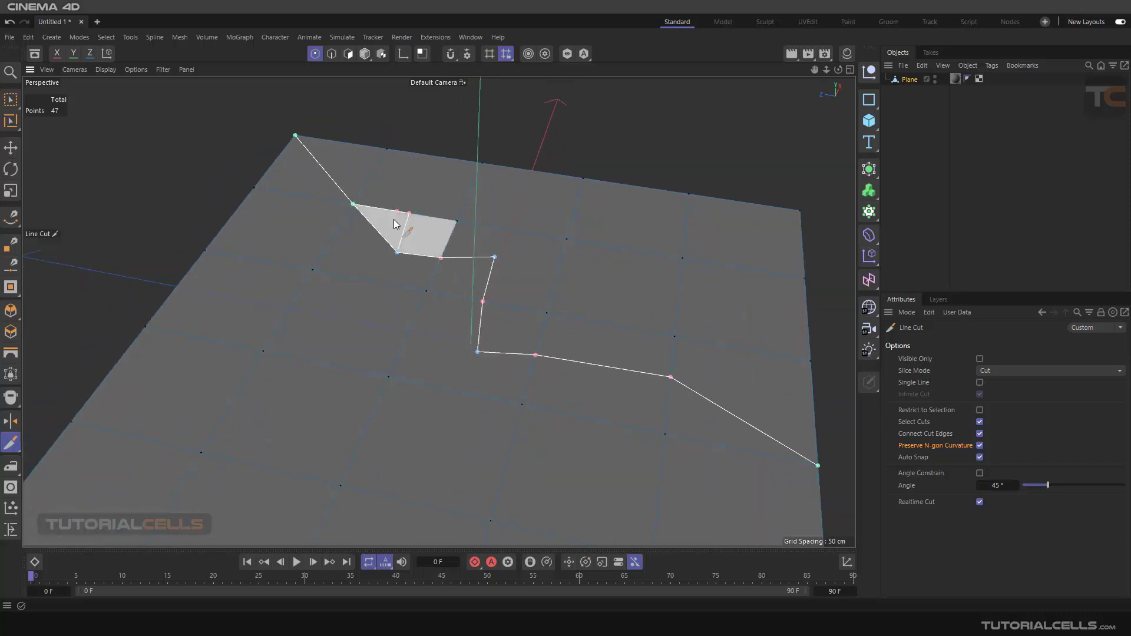
pyautogui.hotkey('ctrl', 'z')
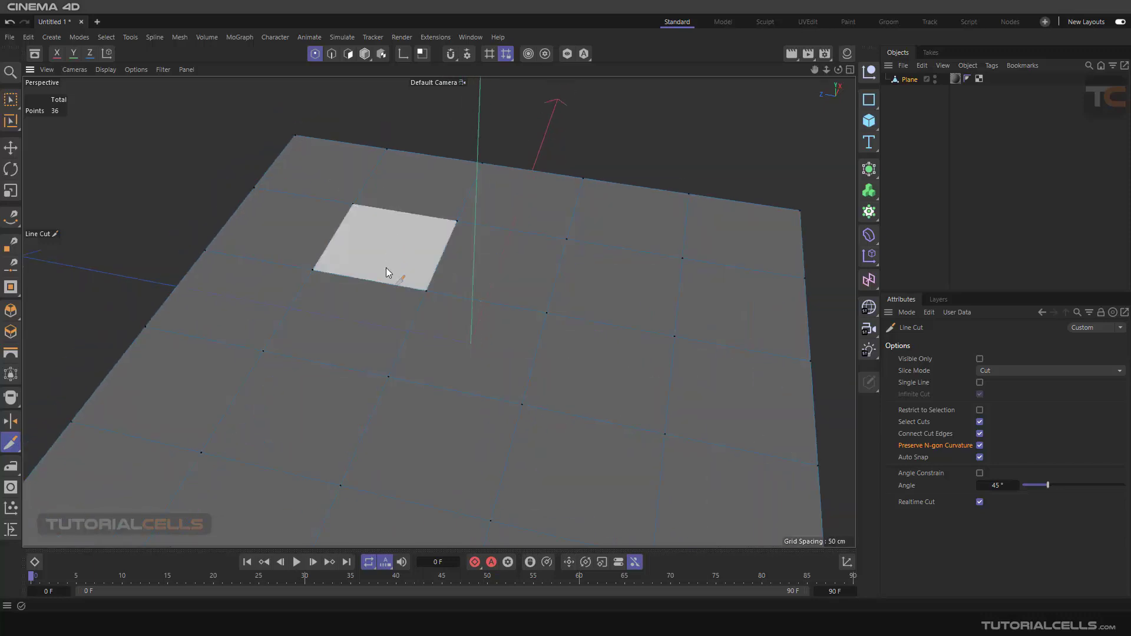
# Step: Draw two Line Cuts across the Plane between its left and right borders, close to the back edge
pyautogui.scroll(-2, 562, 373)
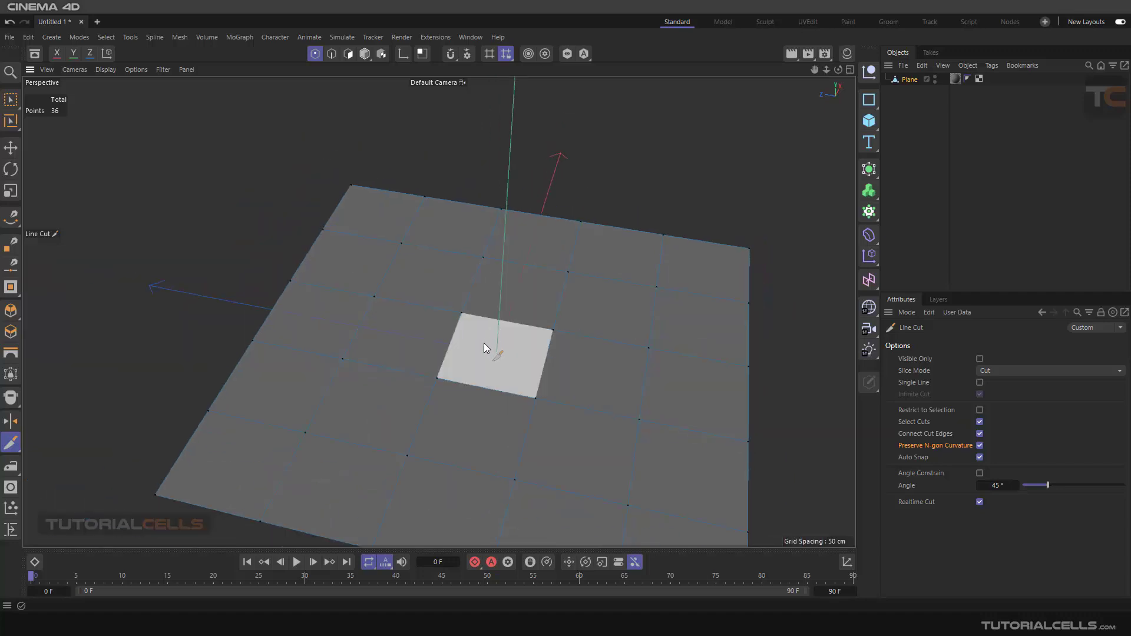
pyautogui.scroll(3, 484, 347)
pyautogui.scroll(-1, 486, 351)
pyautogui.moveTo(293, 167)
pyautogui.mouseDown()
pyautogui.moveTo(651, 273)
pyautogui.moveTo(771, 278)
pyautogui.moveTo(762, 266)
pyautogui.mouseUp()
pyautogui.moveTo(760, 326); pyautogui.dragTo(649, 347)
pyautogui.click(292, 166)
# Step: Move two points of the cut nearer the back edge, snapping one of them to an existing grid vertex
pyautogui.scroll(1, 546, 264)
pyautogui.keyDown('alt'); pyautogui.moveTo(546, 285); pyautogui.dragTo(501, 286); pyautogui.keyUp('alt')
pyautogui.moveTo(648, 277); pyautogui.dragTo(604, 255)
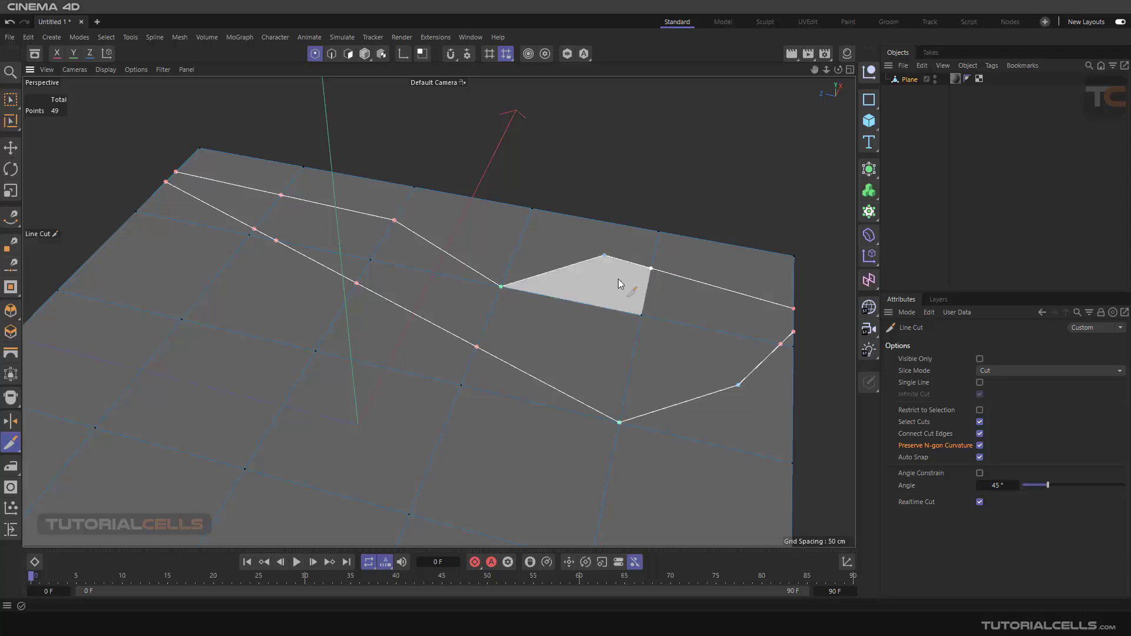
# Step: Remove the off-grid point from the rear cut and insert a new point there, shifted toward the back edge
pyautogui.keyDown('ctrl'); pyautogui.click(605, 258); pyautogui.keyUp('ctrl')
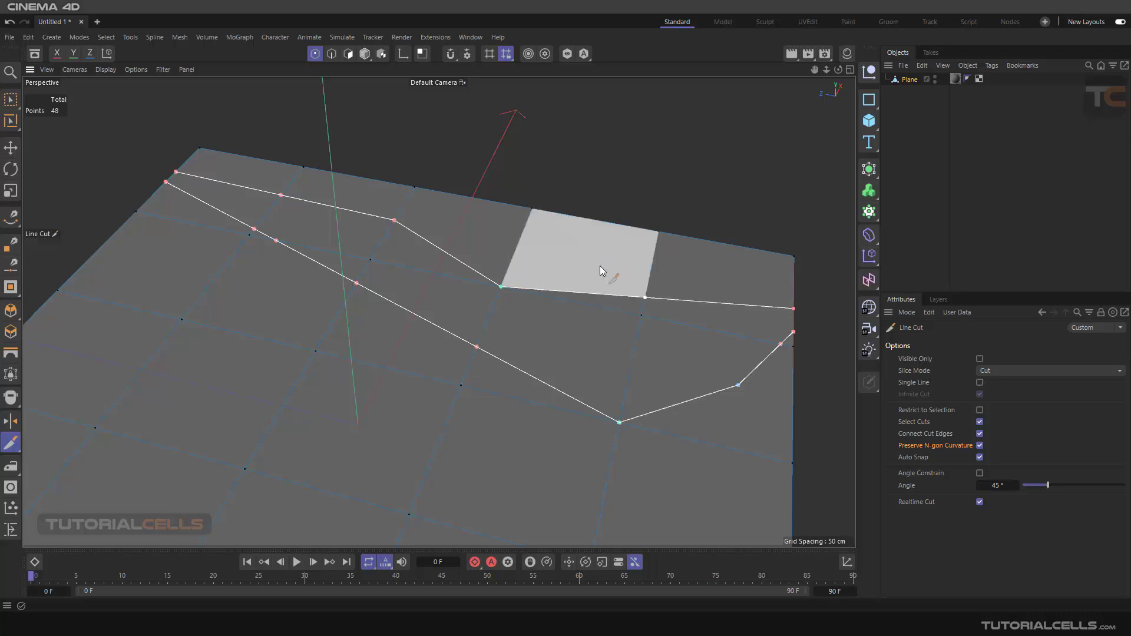
pyautogui.keyDown('shift'); pyautogui.click(575, 292); pyautogui.keyUp('shift')
pyautogui.click(576, 293)
pyautogui.moveTo(576, 291); pyautogui.dragTo(579, 263)
# Step: Reshape the front cut by moving three of its points, and leave Line Cut for the Move tool
pyautogui.moveTo(477, 353); pyautogui.dragTo(413, 351)
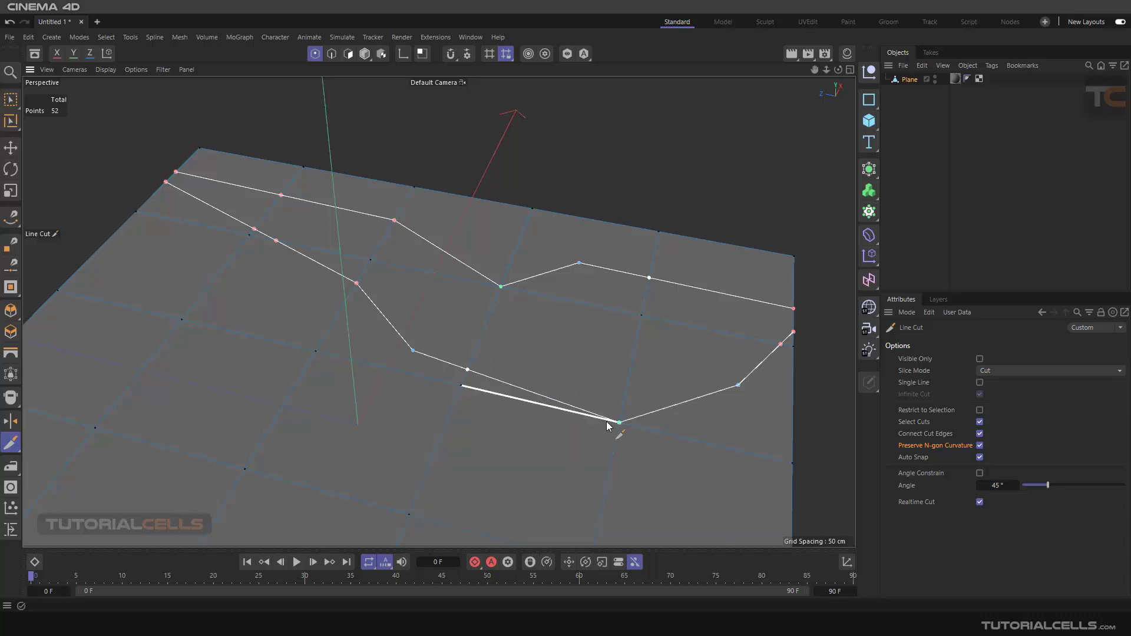
pyautogui.moveTo(618, 426); pyautogui.dragTo(641, 370)
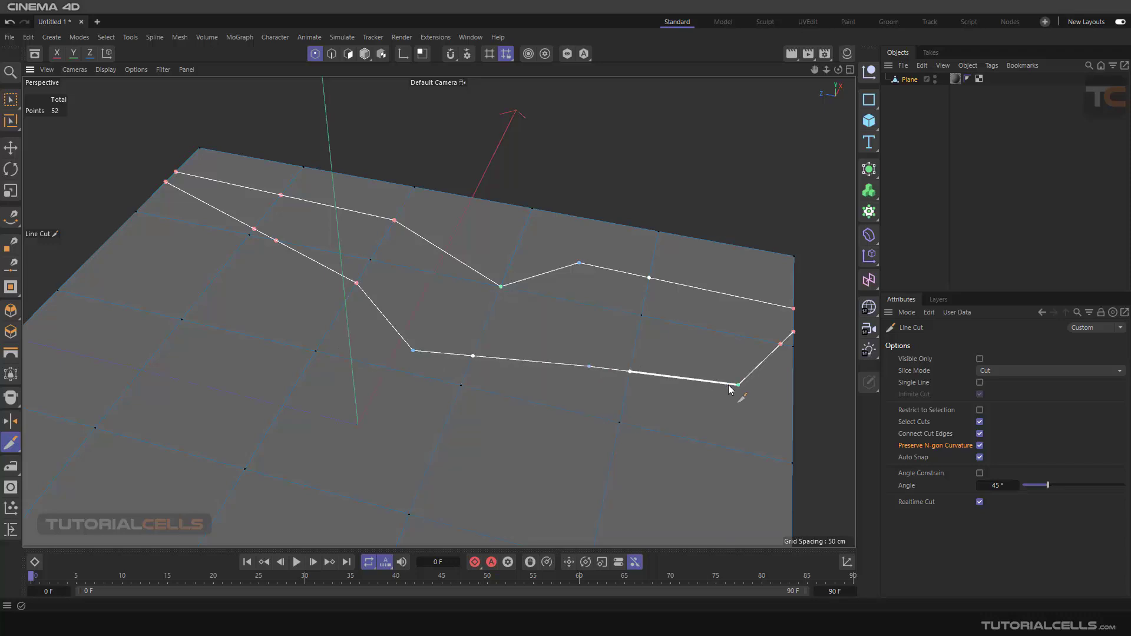
pyautogui.moveTo(740, 391); pyautogui.dragTo(734, 415)
pyautogui.scroll(-2, 566, 395)
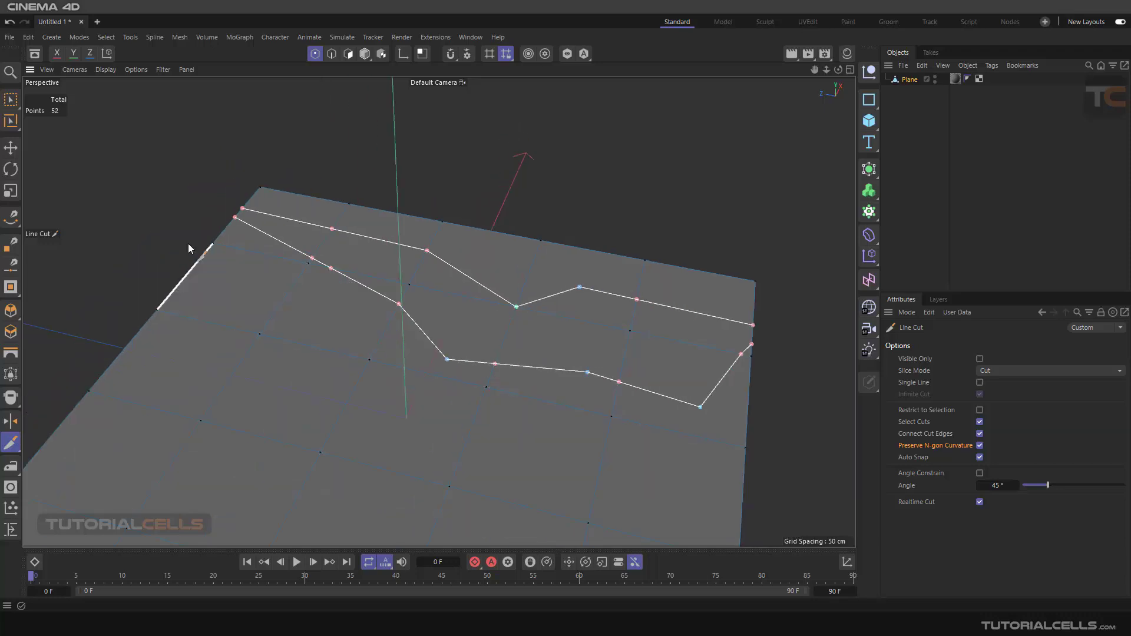
pyautogui.click(11, 147)
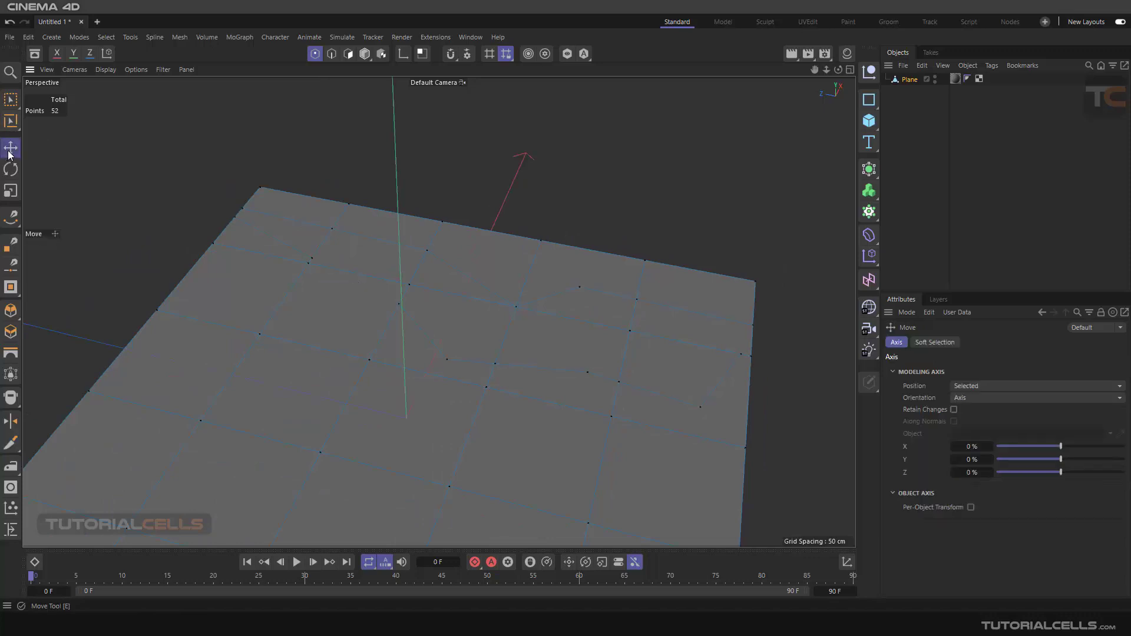
# Step: Examine the points and edges the two cuts created on the Plane from several angles
pyautogui.scroll(-2, 621, 383)
pyautogui.keyDown('alt'); pyautogui.moveTo(621, 383); pyautogui.dragTo(508, 366); pyautogui.keyUp('alt')
pyautogui.scroll(1, 521, 329)
pyautogui.scroll(4, 624, 358)
pyautogui.scroll(-3, 508, 371)
pyautogui.keyDown('alt'); pyautogui.moveTo(347, 353); pyautogui.dragTo(536, 353); pyautogui.keyUp('alt')
pyautogui.scroll(3, 536, 377)
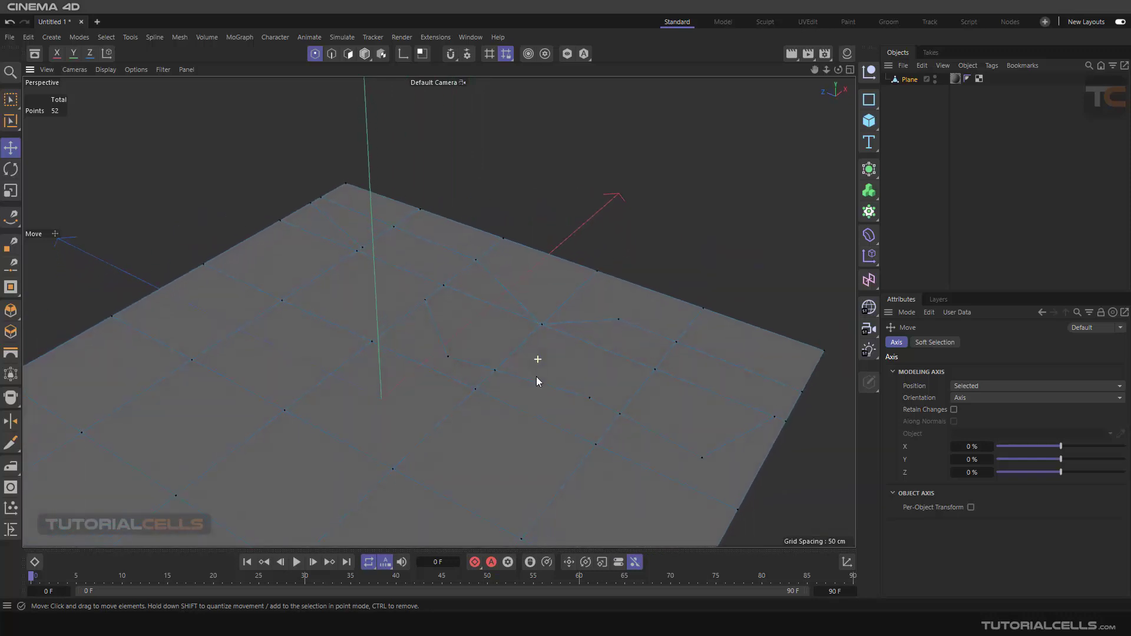
pyautogui.scroll(1, 536, 380)
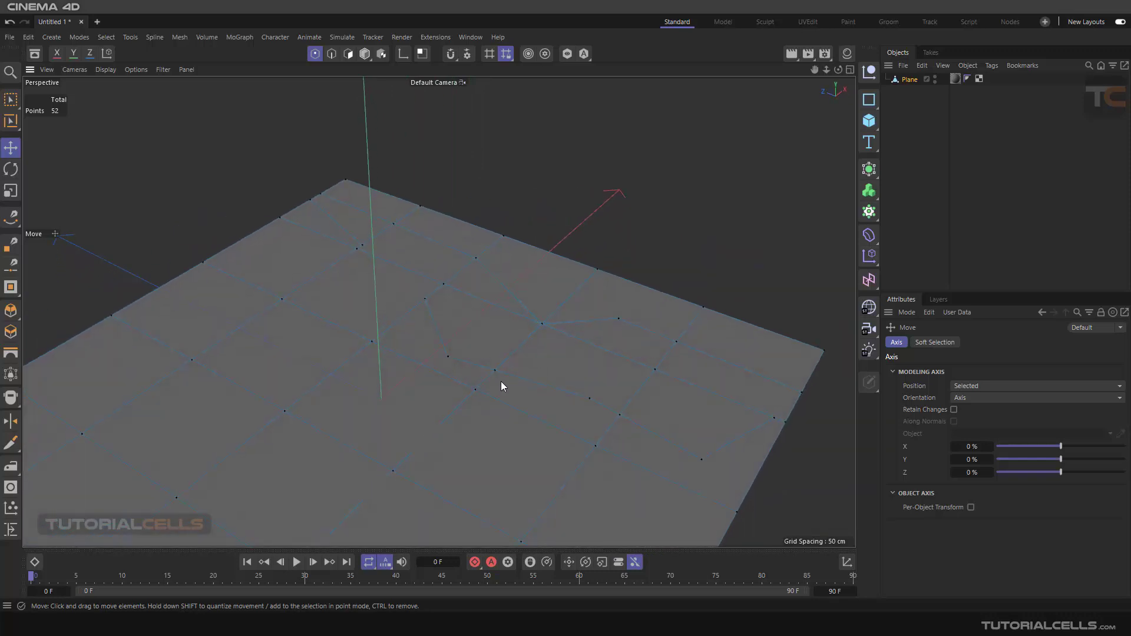
pyautogui.keyDown('alt'); pyautogui.moveTo(503, 356); pyautogui.dragTo(524, 349, button='middle'); pyautogui.keyUp('alt')
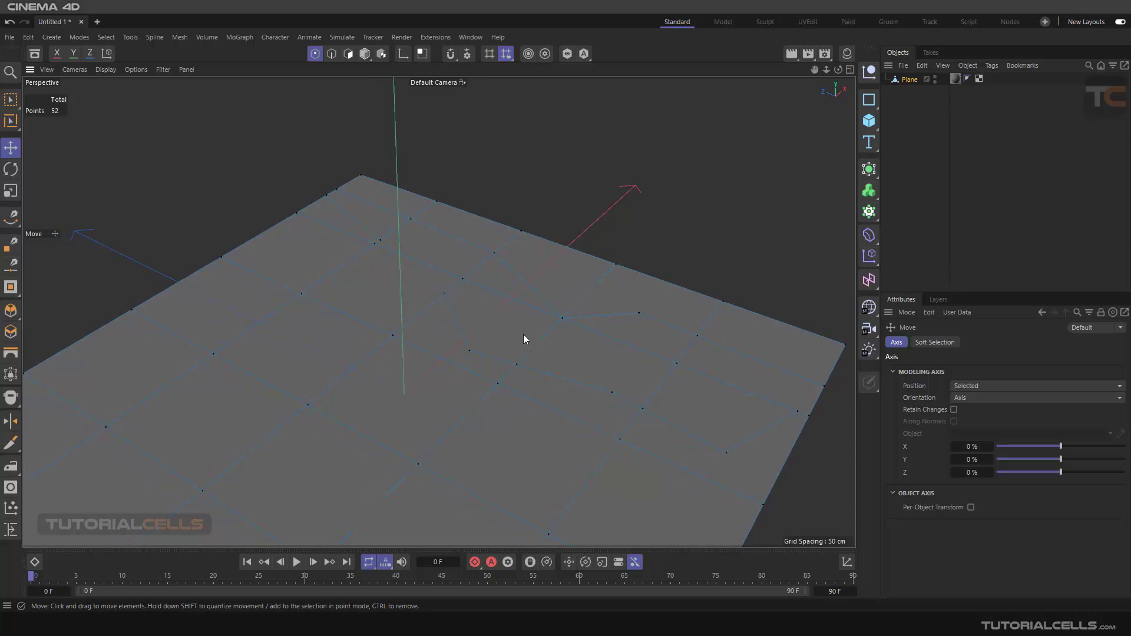
pyautogui.scroll(-1, 524, 334)
pyautogui.keyDown('alt'); pyautogui.moveTo(521, 344); pyautogui.dragTo(542, 314, button='middle'); pyautogui.keyUp('alt')
pyautogui.scroll(-2, 542, 315)
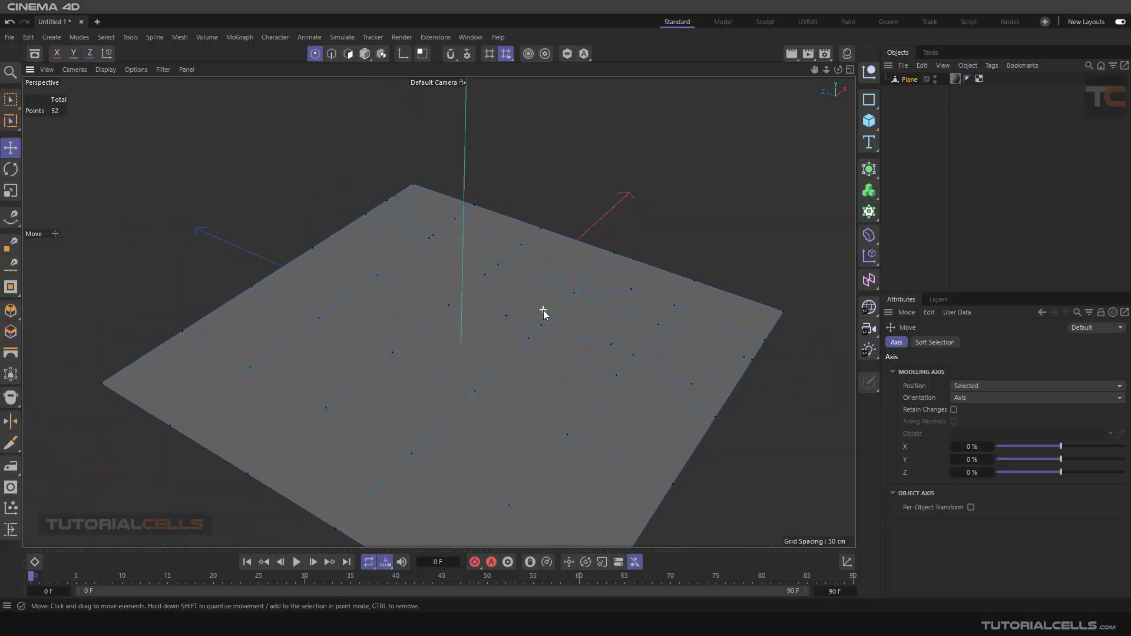
pyautogui.scroll(2, 544, 311)
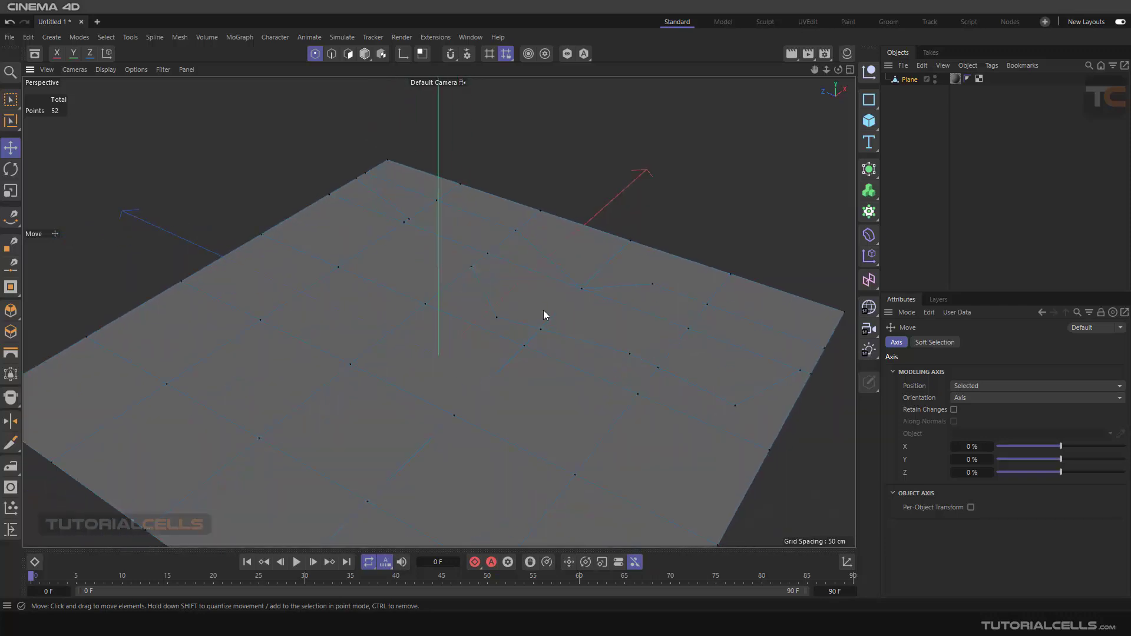